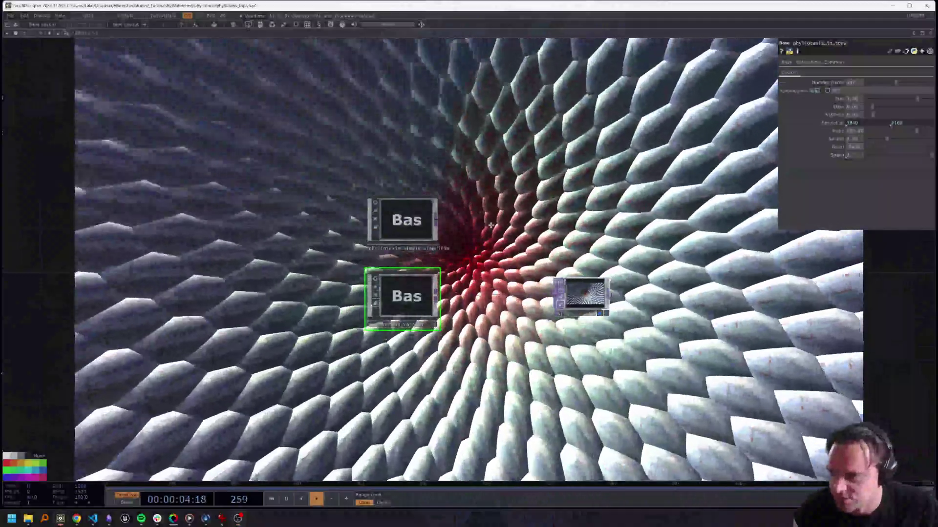
# - Look inside the phyllotaxis_in_tops and phyllotaxis_simple_algorithm components, returning to the project level after each
pyautogui.moveTo(491, 226); pyautogui.dragTo(505, 226)
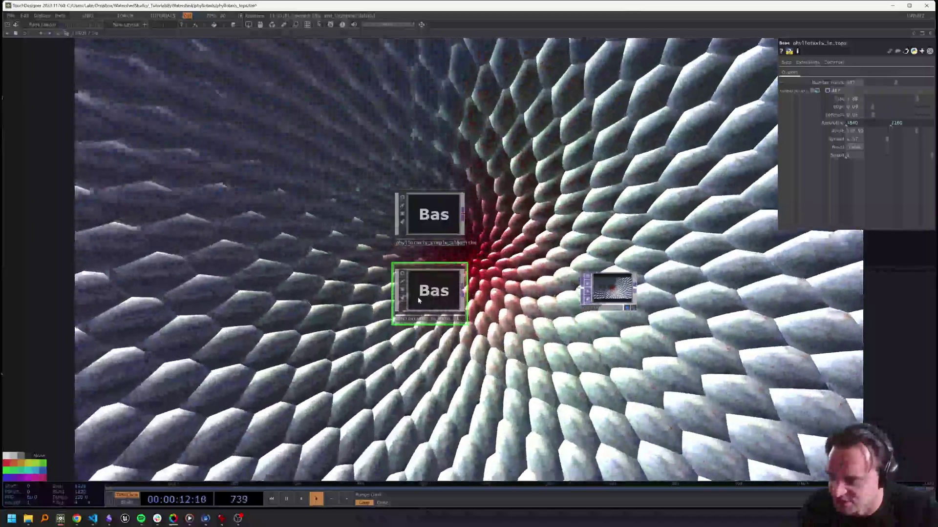
pyautogui.press('i')
pyautogui.moveTo(460, 276); pyautogui.dragTo(461, 245)
pyautogui.press('u')
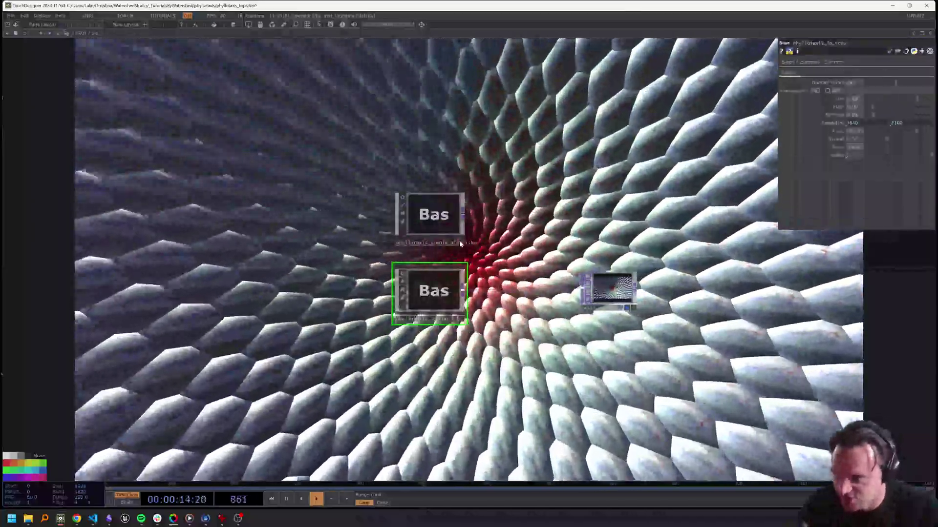
pyautogui.doubleClick(423, 225)
pyautogui.press('u')
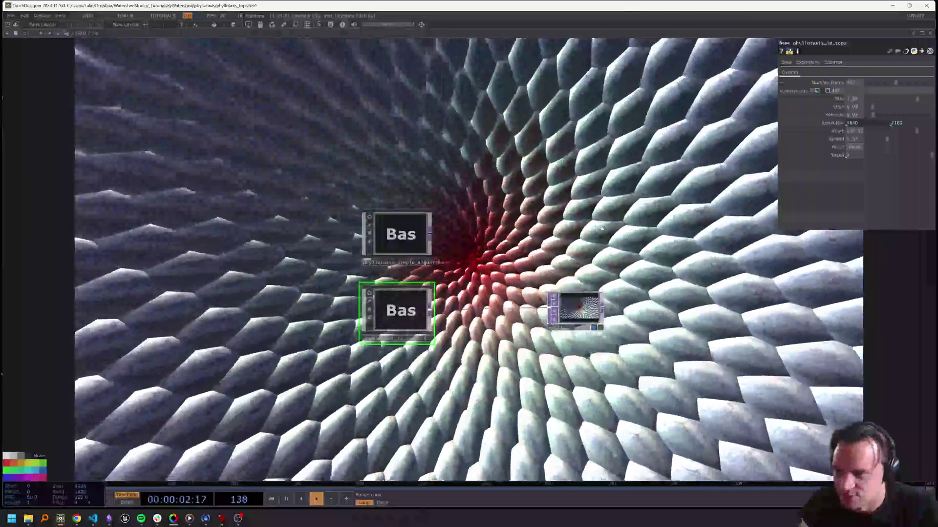
pyautogui.moveTo(601, 227); pyautogui.dragTo(644, 181)
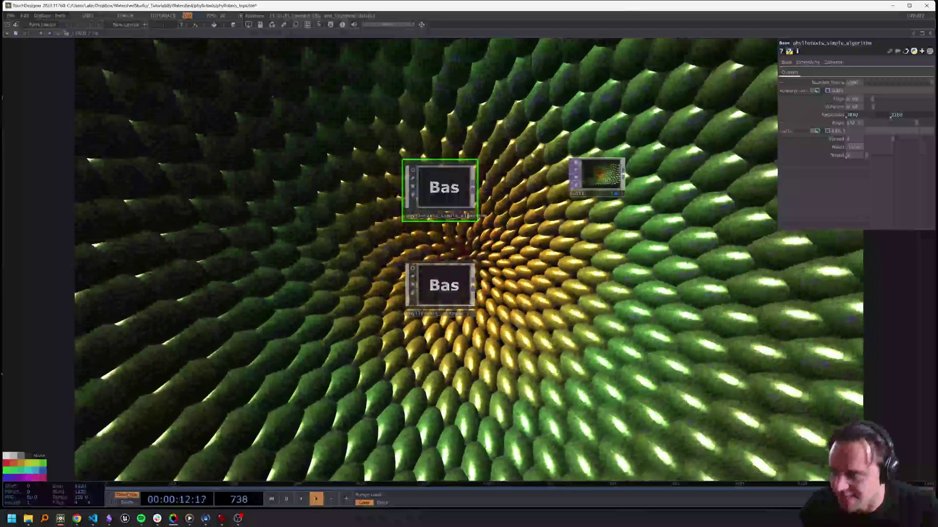
# - Place a pasted copy of phyllotaxis_simple_algorithm below the other components and enter the copy's network
pyautogui.moveTo(532, 155); pyautogui.dragTo(544, 202)
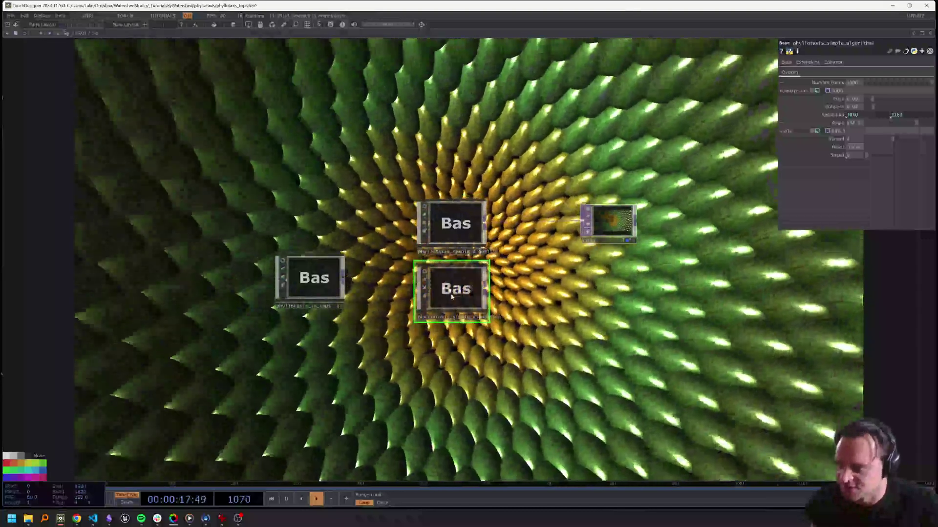
pyautogui.moveTo(452, 296); pyautogui.dragTo(452, 340)
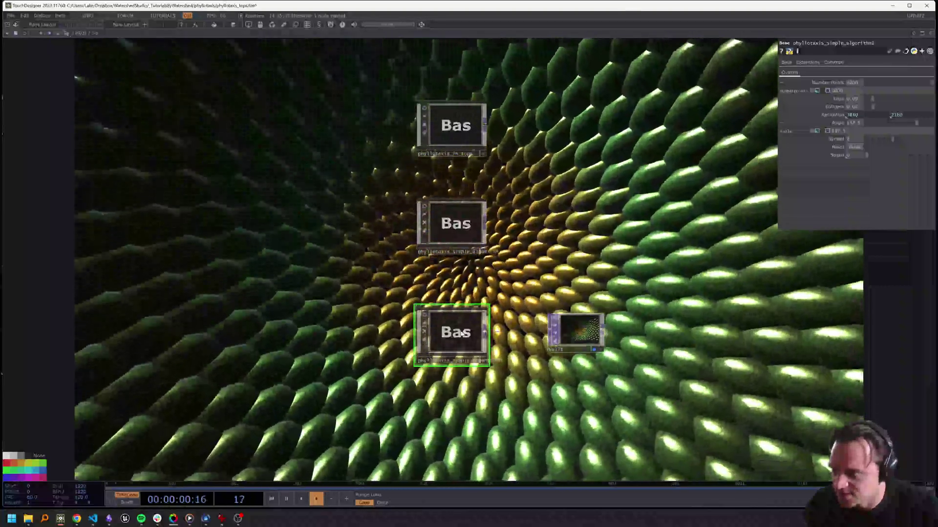
pyautogui.doubleClick(461, 334)
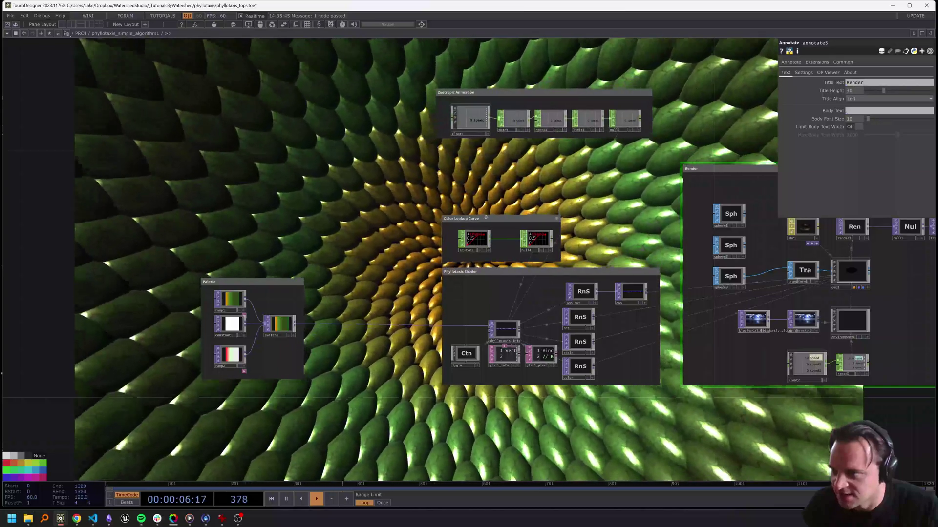
# - Rearrange the Color Lookup Curve, Palette and Phyllotaxis Shader groups to clear free space in the middle of the network
pyautogui.moveTo(485, 216); pyautogui.dragTo(262, 87)
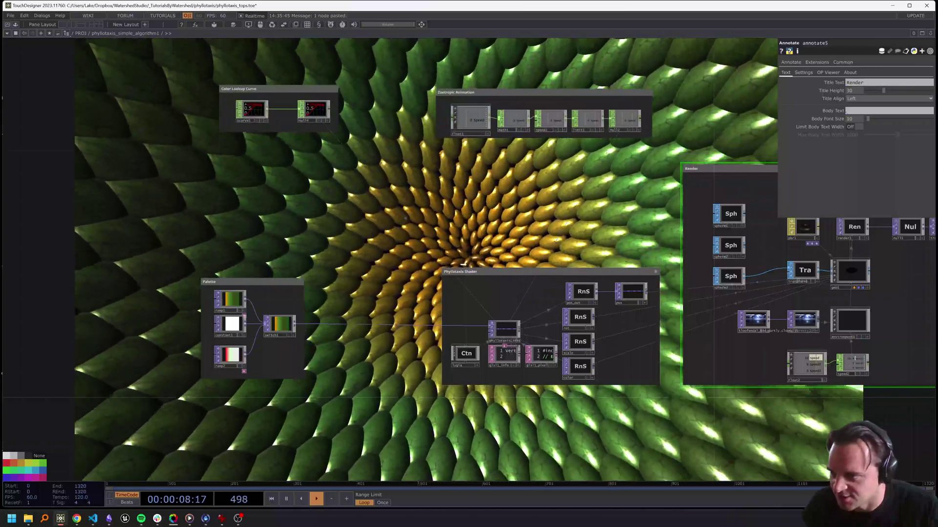
pyautogui.moveTo(462, 264); pyautogui.dragTo(401, 221)
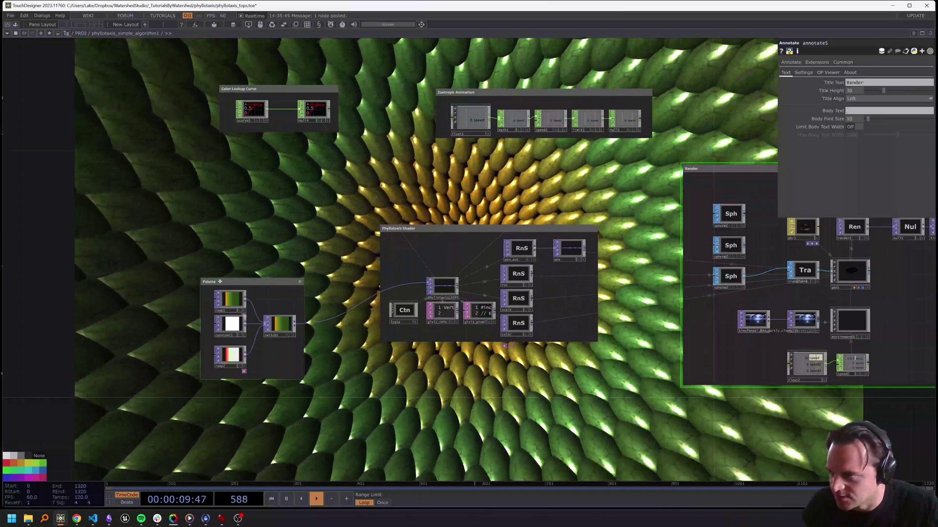
pyautogui.moveTo(215, 279)
pyautogui.mouseDown()
pyautogui.moveTo(165, 222)
pyautogui.moveTo(186, 230)
pyautogui.mouseUp()
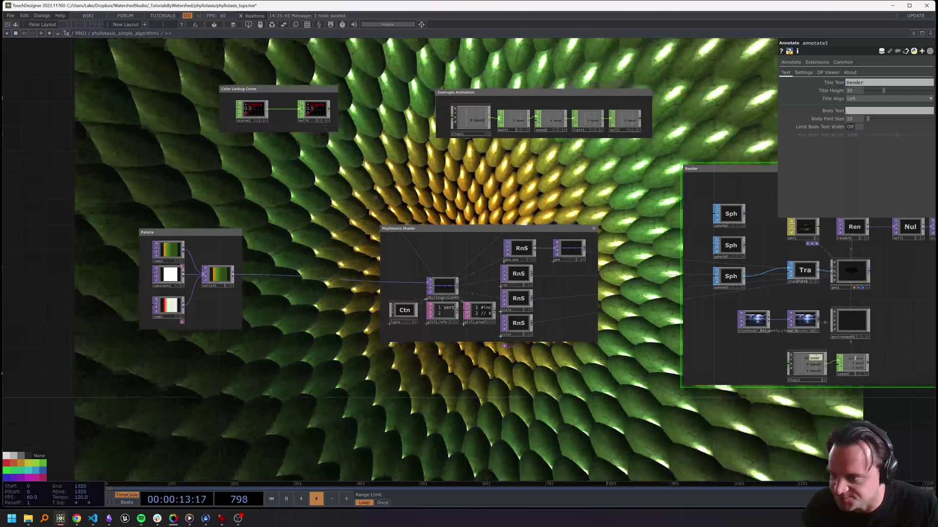
pyautogui.click(561, 227)
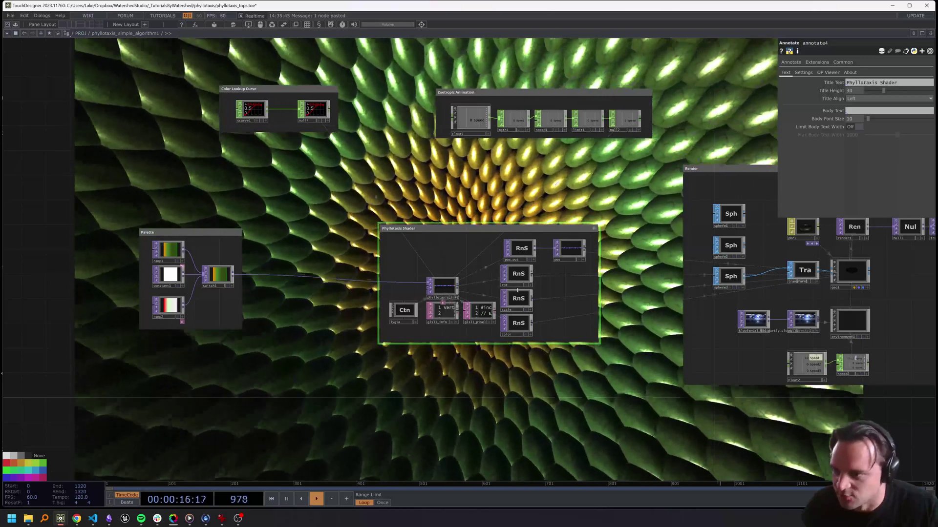
pyautogui.moveTo(487, 228); pyautogui.dragTo(492, 334)
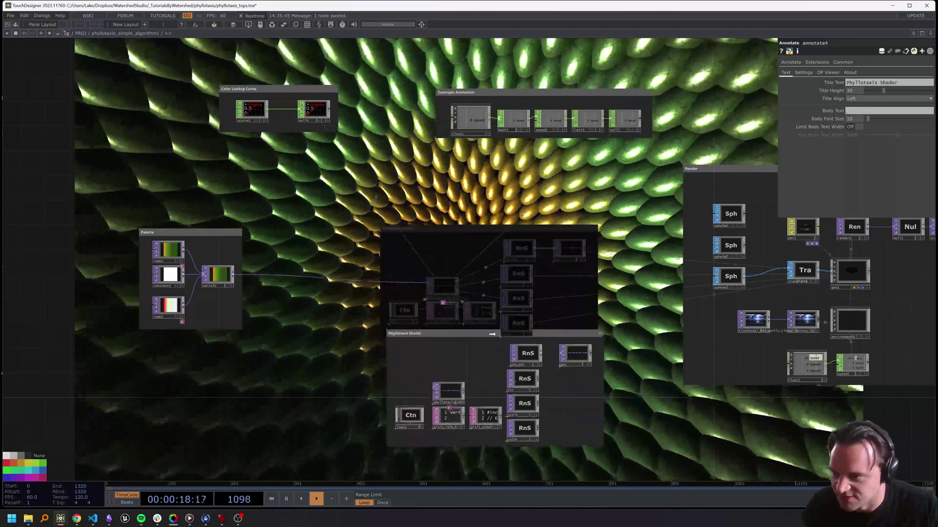
pyautogui.moveTo(393, 241); pyautogui.dragTo(474, 233)
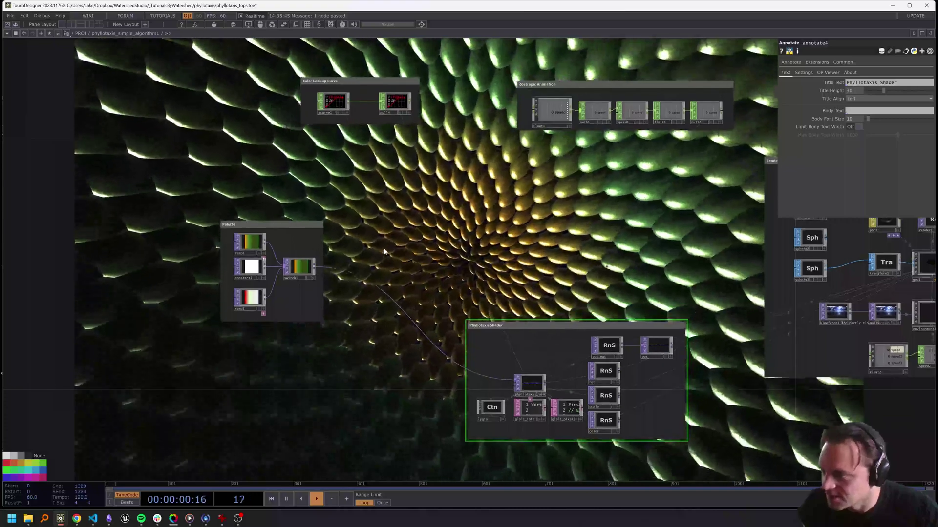
# - Add a Pattern CHOP in the free space between the Palette and Phyllotaxis Shader groups
pyautogui.press('Tab')
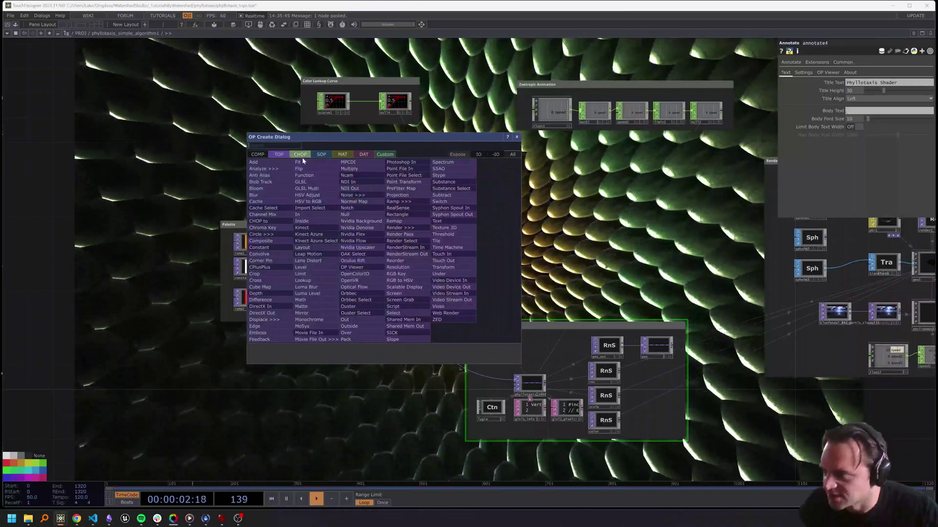
pyautogui.click(301, 154)
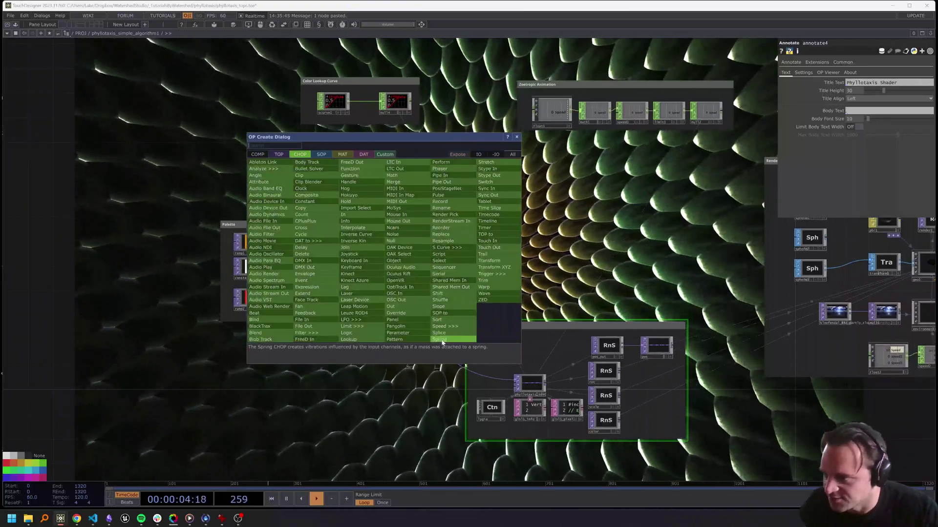
pyautogui.click(401, 340)
pyautogui.click(430, 221)
pyautogui.scroll(5, 523, 292)
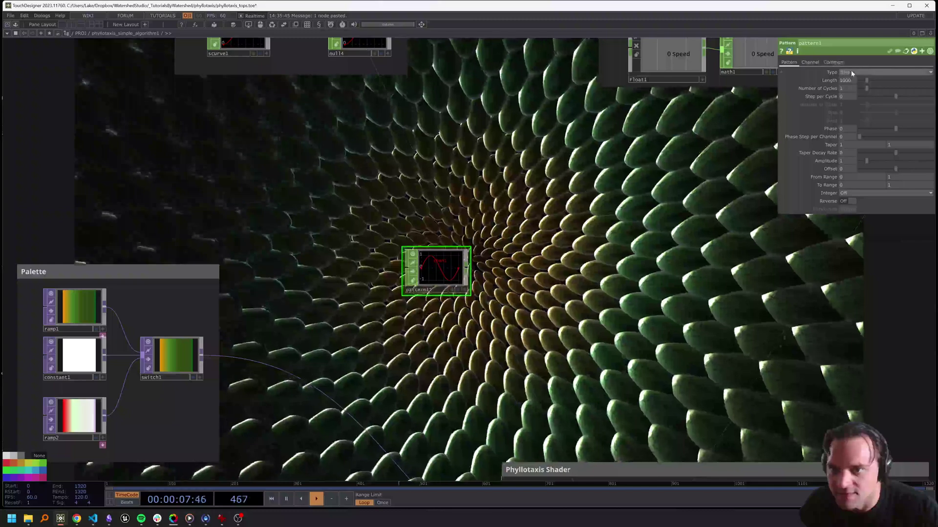
# - Set the pattern's type to Ramp and drive its length and amplitude from the parent component's Number Points value of 1000
pyautogui.click(859, 72)
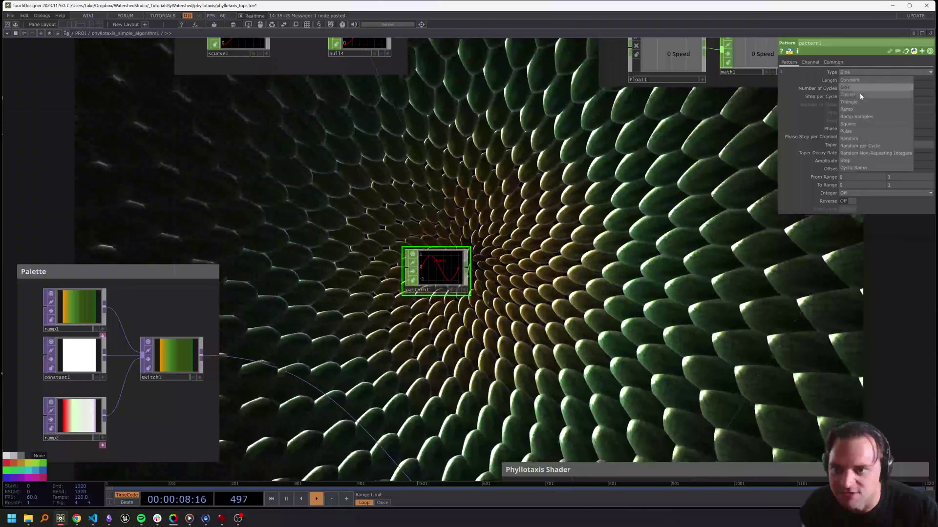
pyautogui.click(854, 108)
pyautogui.click(423, 24)
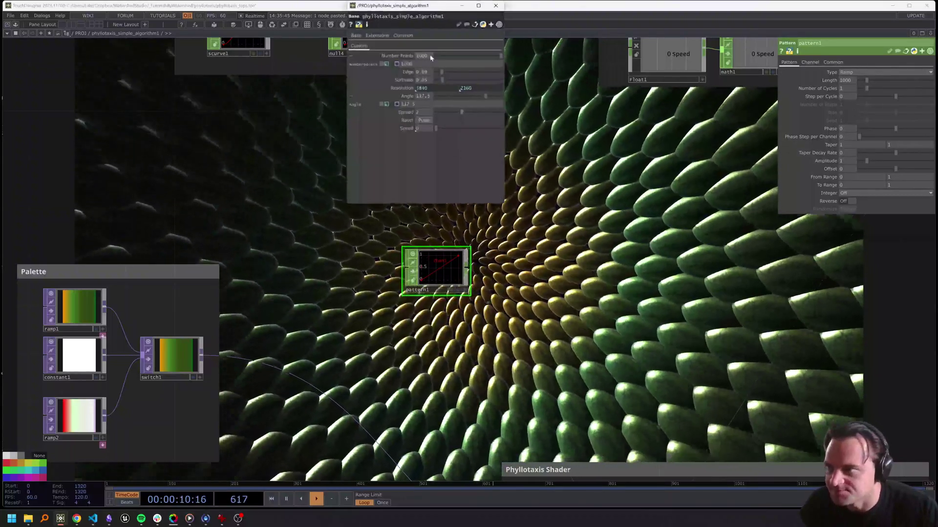
pyautogui.moveTo(585, 80); pyautogui.dragTo(849, 80)
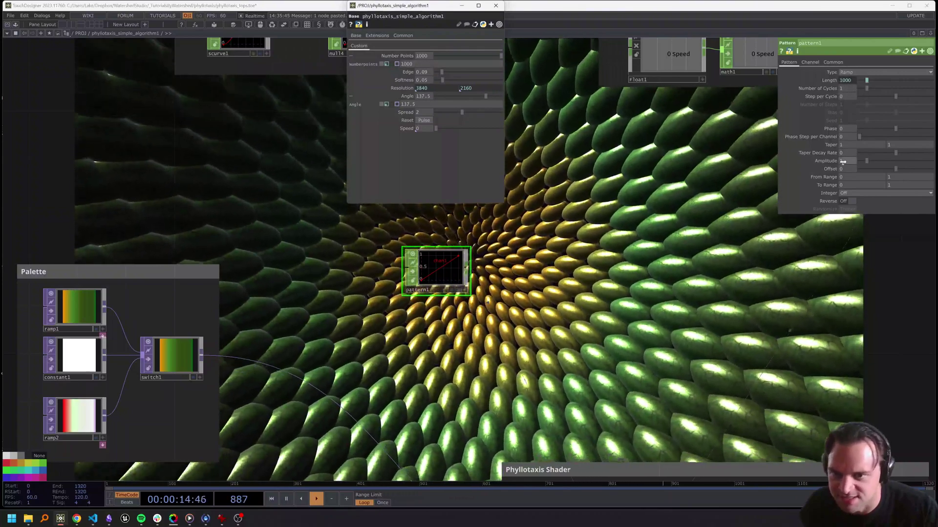
pyautogui.moveTo(843, 162); pyautogui.dragTo(848, 161)
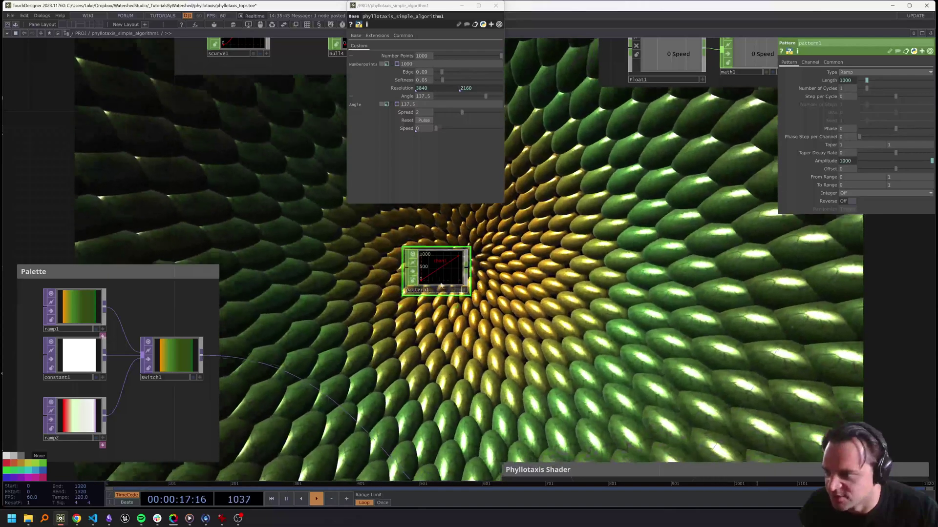
# - Shift the pattern node and connect a CHOP to TOP to its output, placing the new node beside it
pyautogui.moveTo(434, 272); pyautogui.dragTo(398, 284)
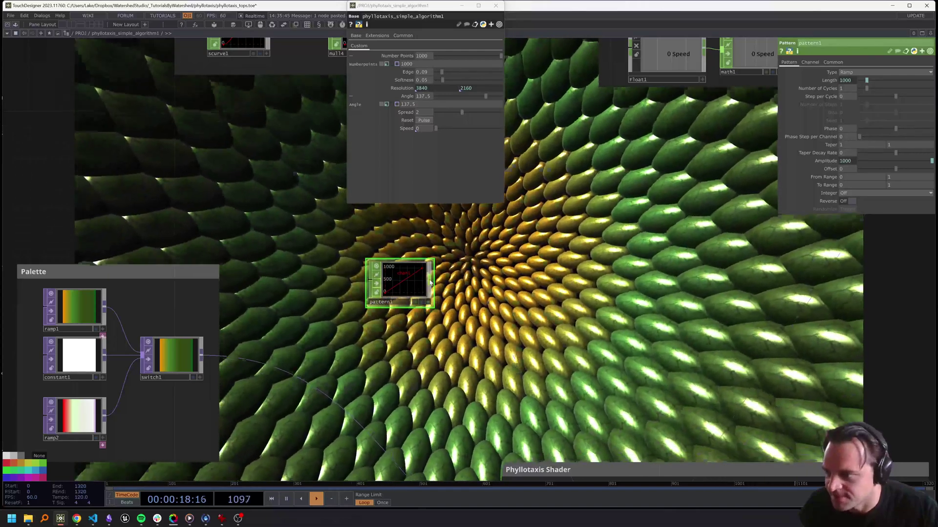
pyautogui.rightClick(430, 279)
pyautogui.click(328, 185)
pyautogui.click(319, 193)
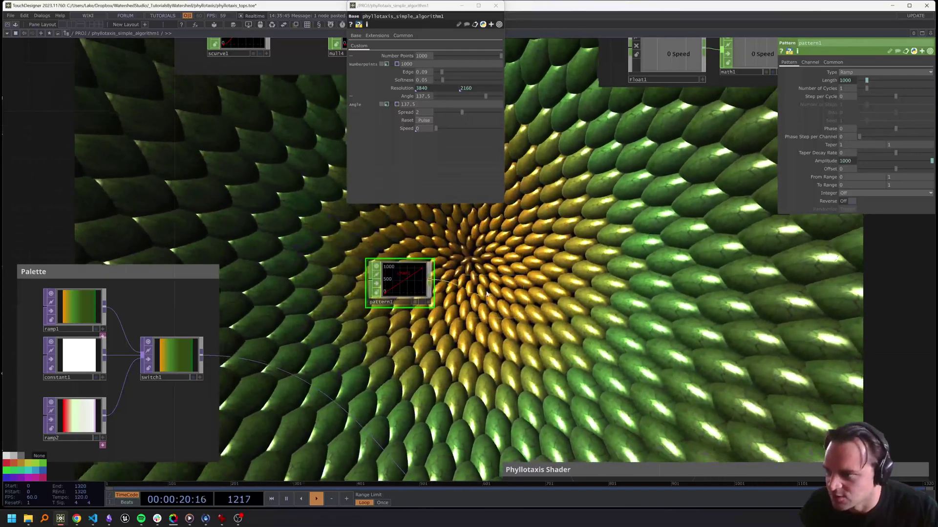
pyautogui.click(485, 284)
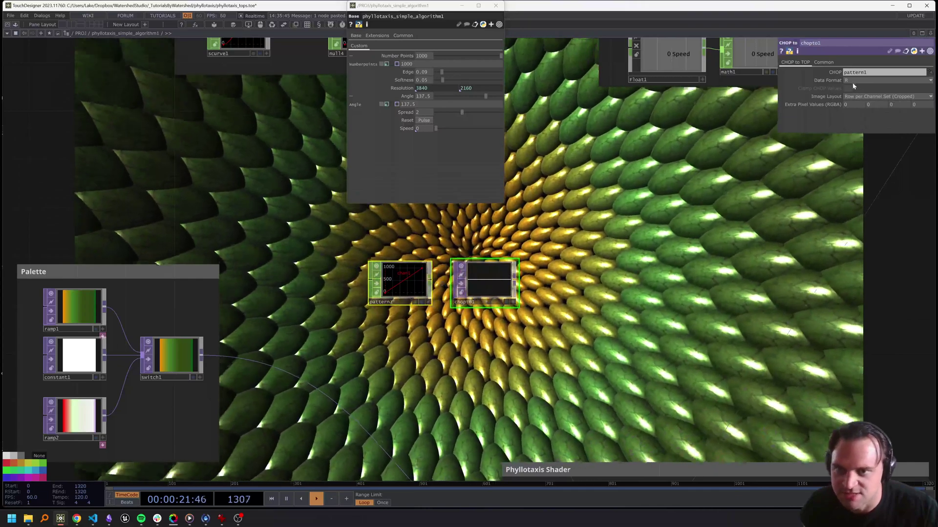
# - Set the pixel format of the CHOP to TOP to 32-bit float (Mono)
pyautogui.click(823, 62)
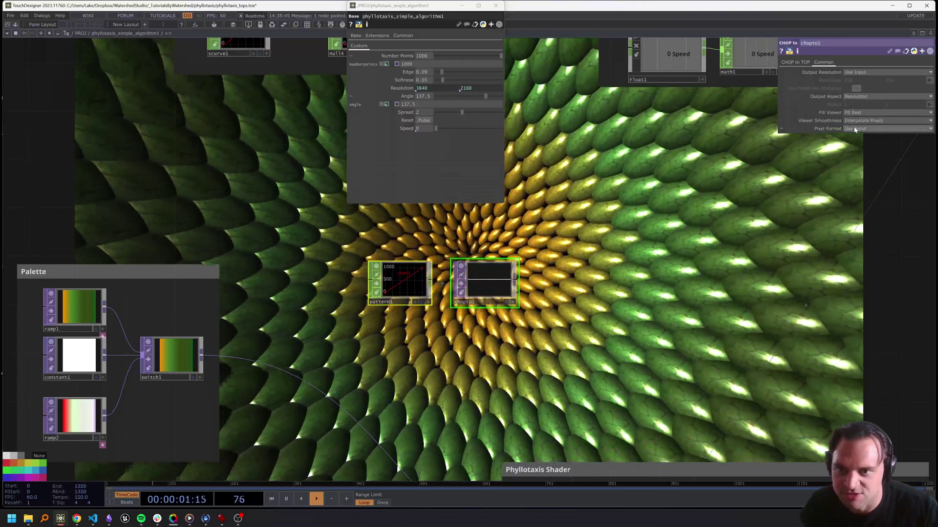
pyautogui.click(874, 128)
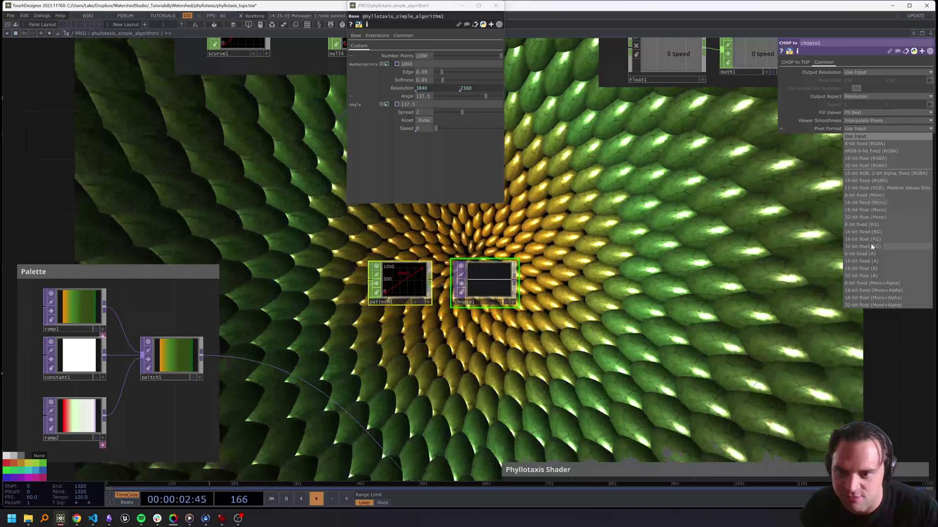
pyautogui.click(865, 217)
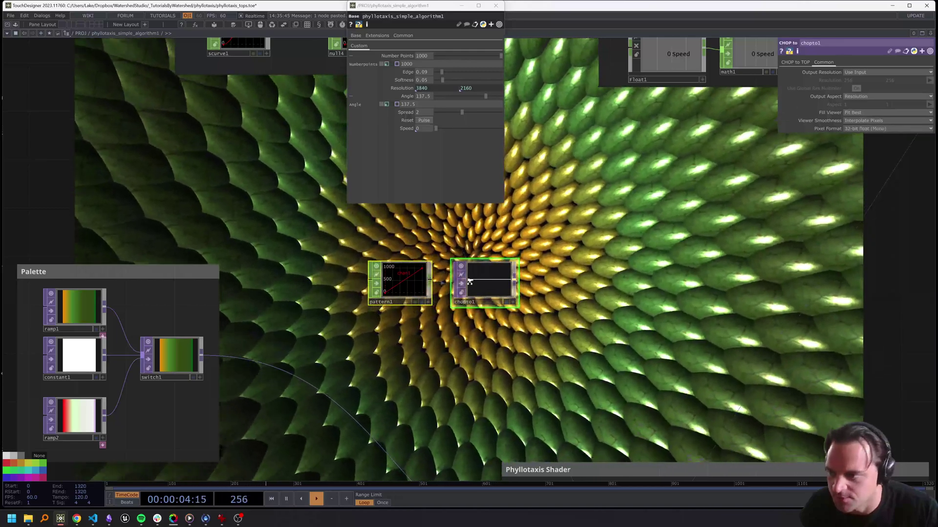
# - Activate the viewer of the CHOP to TOP and examine its pixel value range
pyautogui.scroll(3, 459, 253)
pyautogui.scroll(-2, 490, 295)
pyautogui.moveTo(498, 254); pyautogui.dragTo(502, 282)
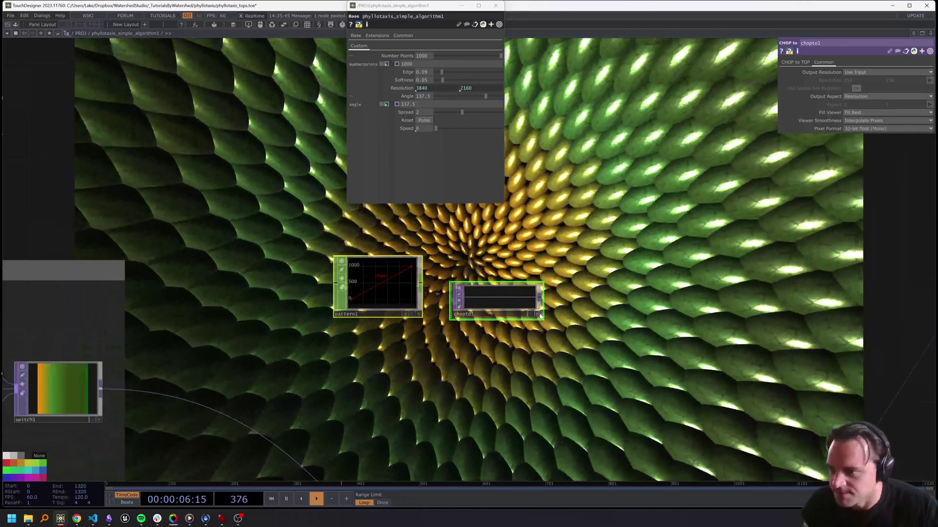
pyautogui.press('a')
pyautogui.scroll(4, 508, 304)
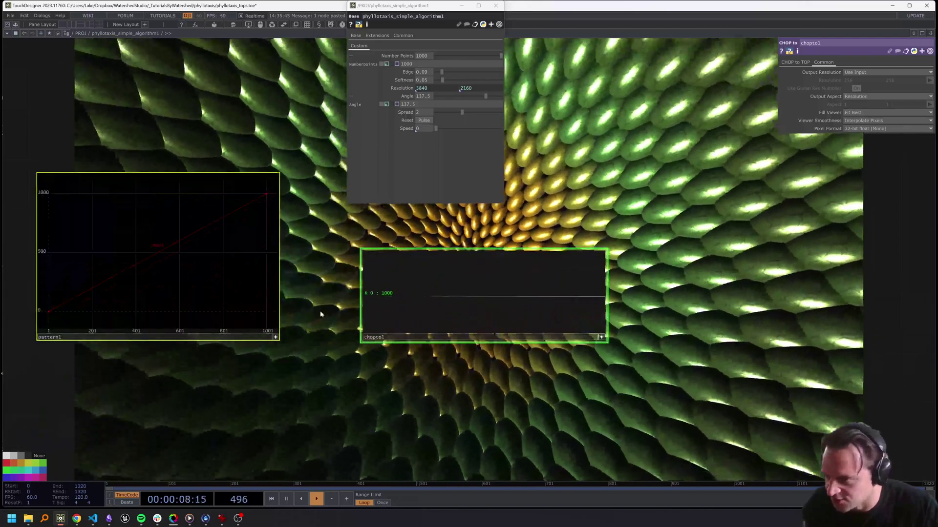
pyautogui.scroll(-4, 517, 278)
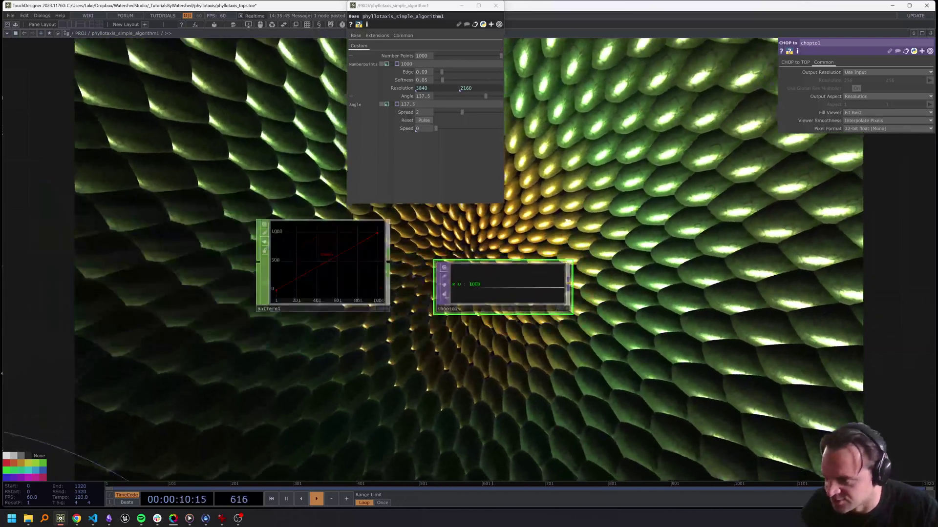
# - Reposition the pattern and CHOP to TOP nodes so they sit close together beside the Palette group
pyautogui.scroll(-3, 556, 286)
pyautogui.moveTo(423, 314); pyautogui.dragTo(375, 313)
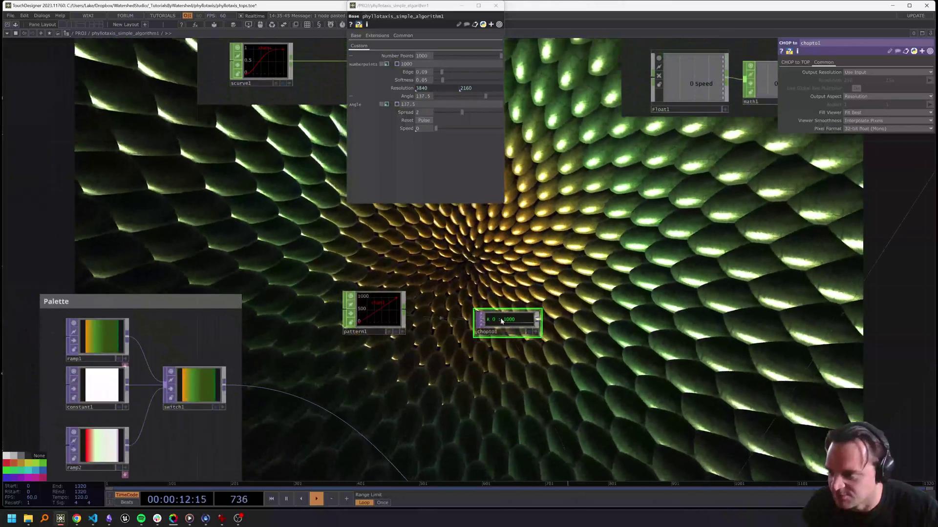
pyautogui.moveTo(500, 323); pyautogui.dragTo(463, 310)
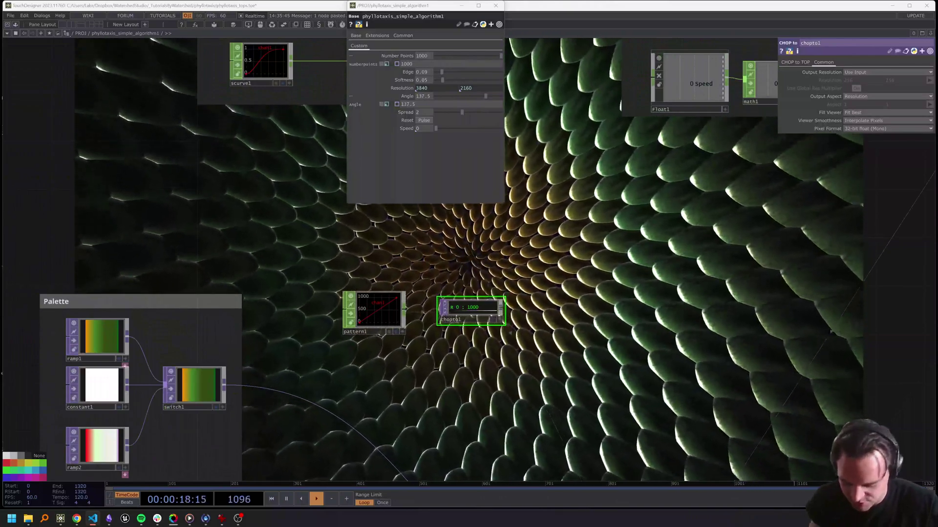
# - Switch to Visual Studio Code and examine the phyllotaxis function in the GLSL compute shader
pyautogui.moveTo(937, 113); pyautogui.dragTo(683, 76)
pyautogui.moveTo(365, 369); pyautogui.dragTo(361, 273)
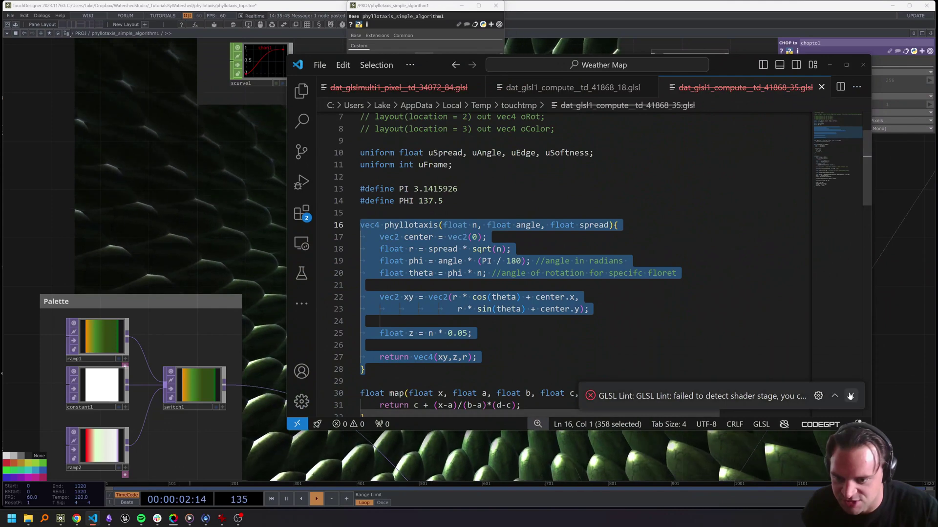
pyautogui.click(365, 369)
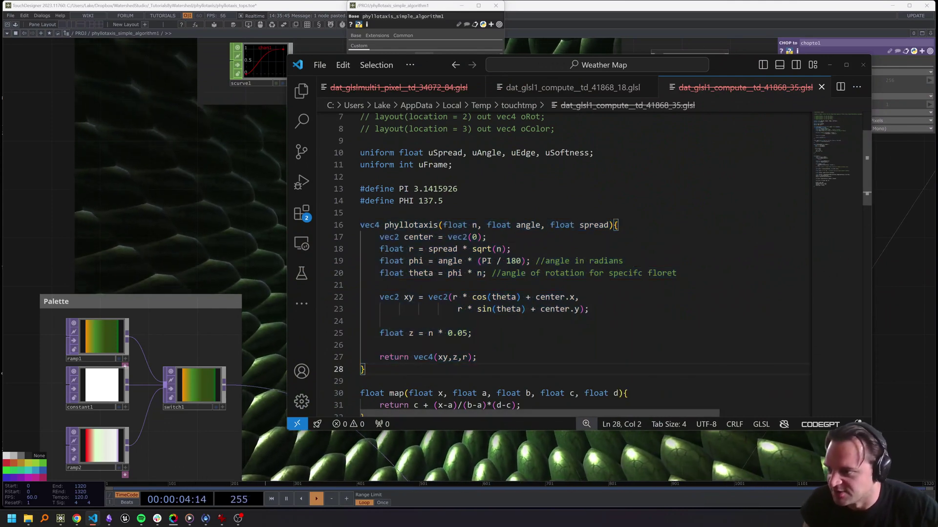
# - Switch back to TouchDesigner and add a Text DAT above the Palette group
pyautogui.click(206, 233)
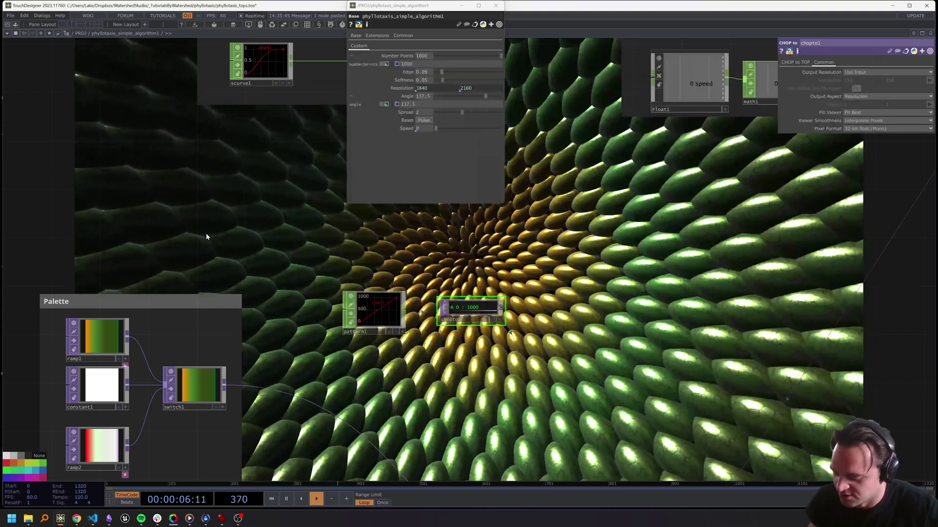
pyautogui.press('Tab')
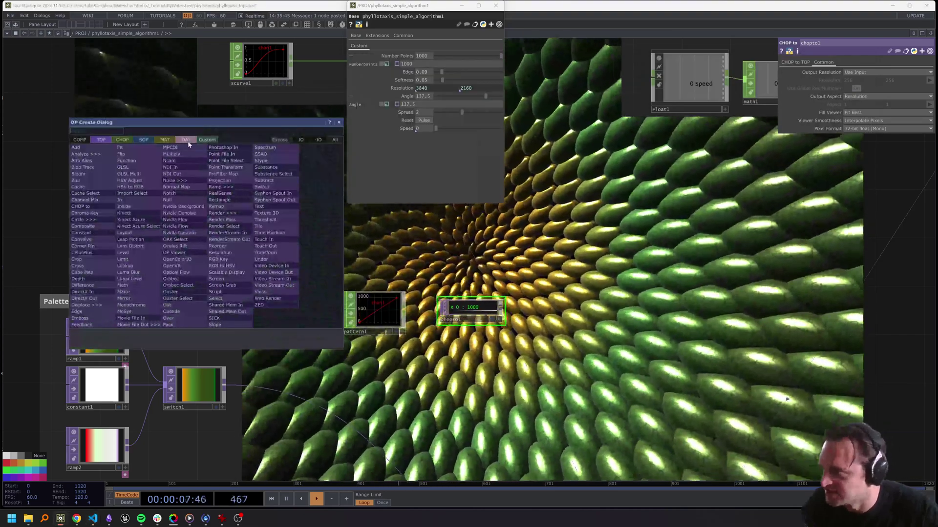
pyautogui.click(186, 140)
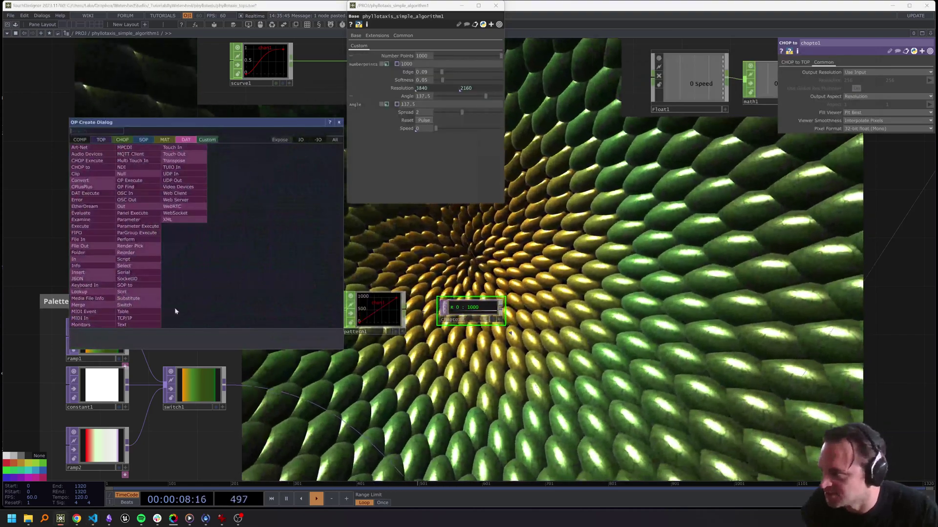
pyautogui.click(119, 326)
pyautogui.click(186, 237)
# - Copy the phyllotaxis function from the shader in Visual Studio Code and paste it into the Text DAT in TouchDesigner
pyautogui.hotkey('alt', 'Tab')
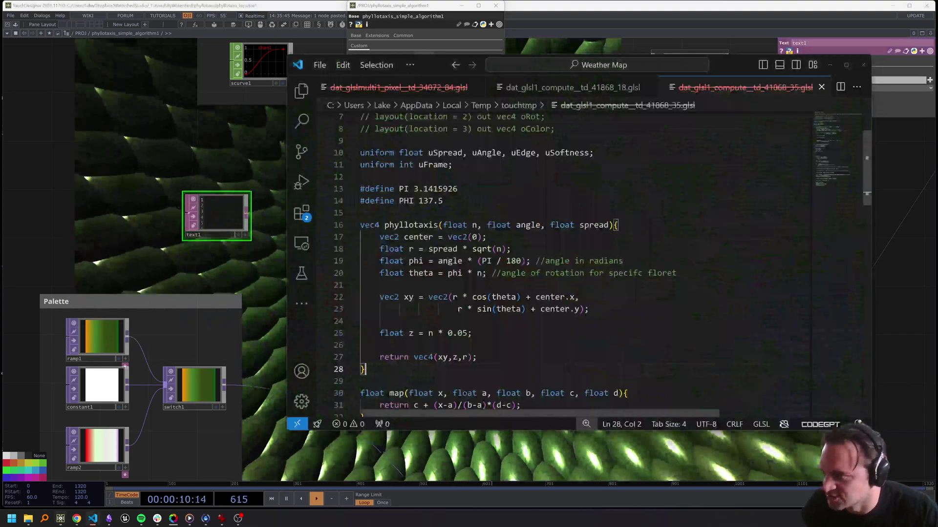
pyautogui.moveTo(364, 369); pyautogui.dragTo(327, 228)
pyautogui.click(244, 234)
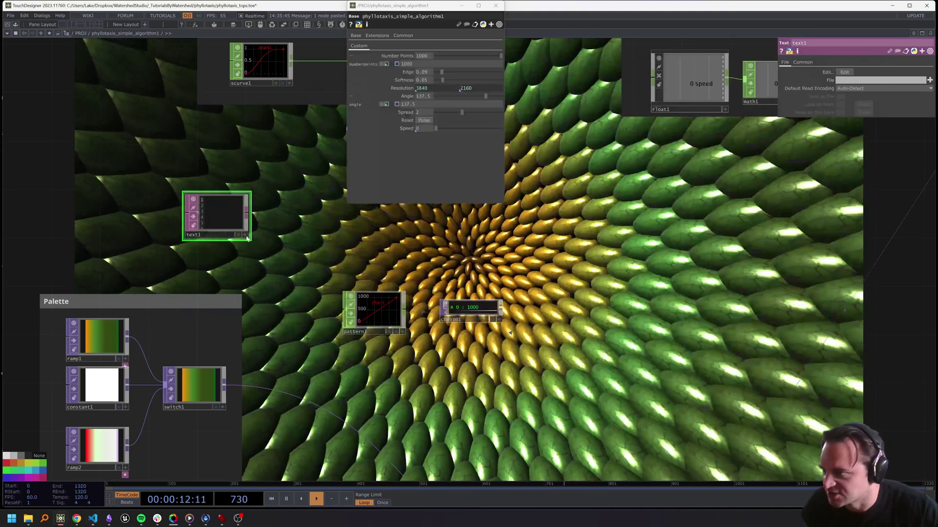
pyautogui.hotkey('ctrl', 'v')
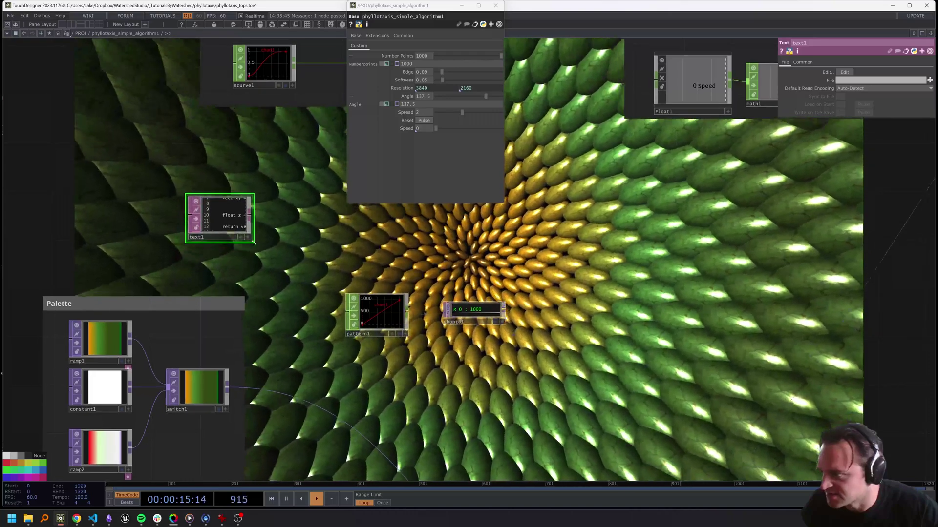
# - Enlarge the Text DAT to show the whole function, and arrange the parameter window, pattern and CHOP to TOP nodes clear of it
pyautogui.moveTo(252, 241); pyautogui.dragTo(344, 297)
pyautogui.moveTo(307, 262); pyautogui.dragTo(398, 259)
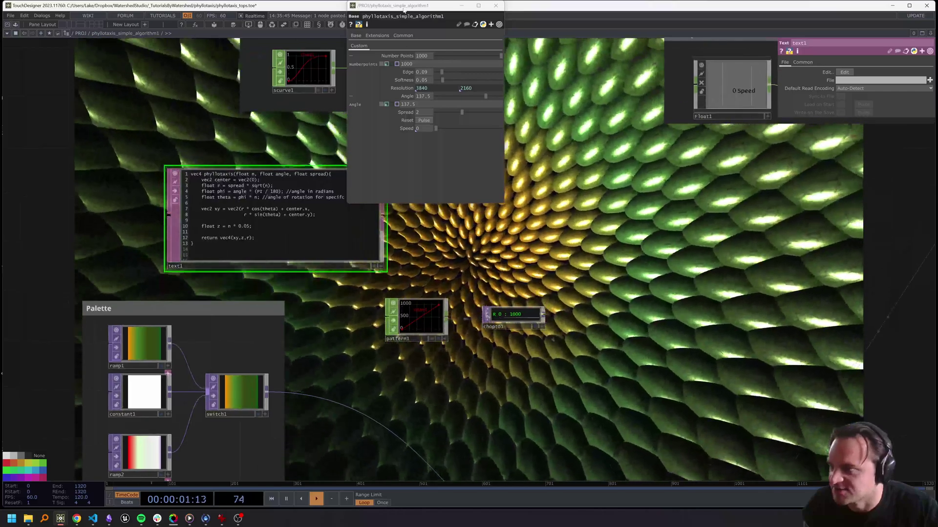
pyautogui.moveTo(401, 5); pyautogui.dragTo(74, 68)
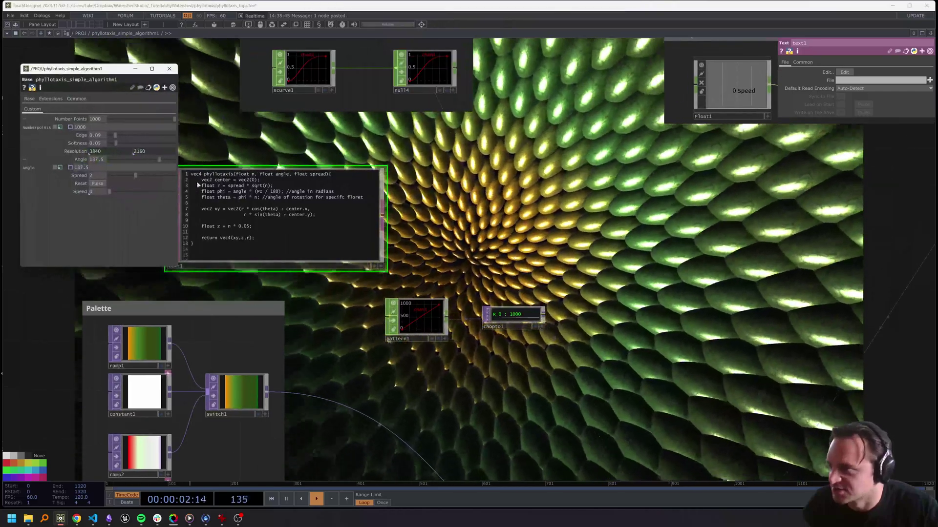
pyautogui.moveTo(204, 179); pyautogui.dragTo(217, 154)
pyautogui.moveTo(179, 193); pyautogui.dragTo(207, 191)
pyautogui.moveTo(320, 183); pyautogui.dragTo(343, 182)
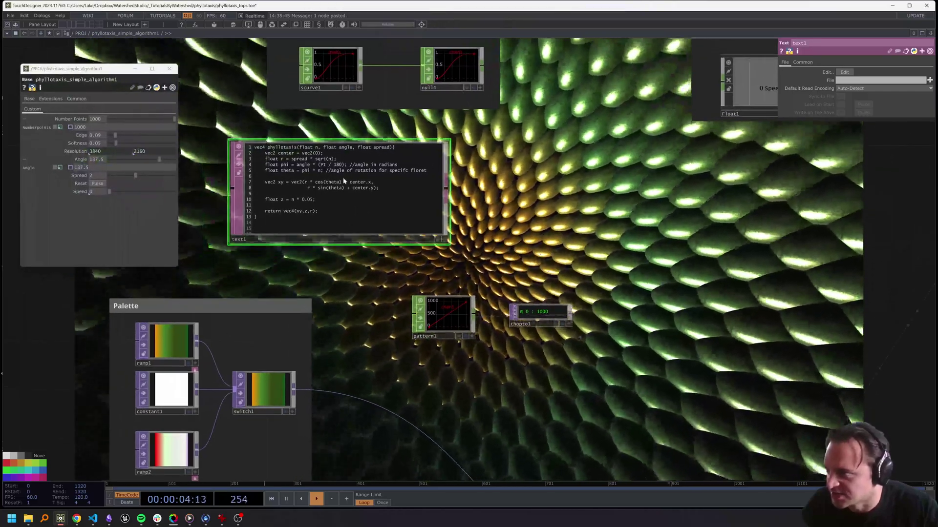
pyautogui.moveTo(530, 231); pyautogui.dragTo(514, 200)
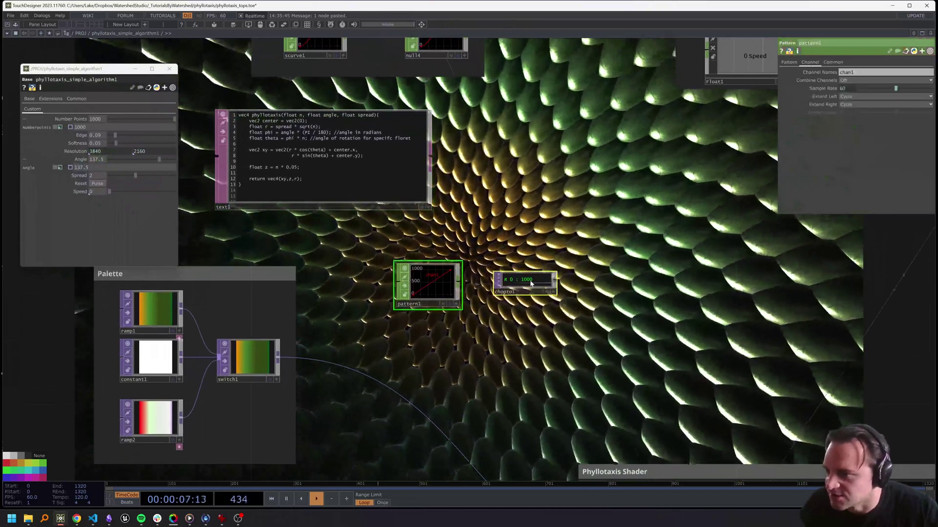
pyautogui.moveTo(432, 276); pyautogui.dragTo(395, 289)
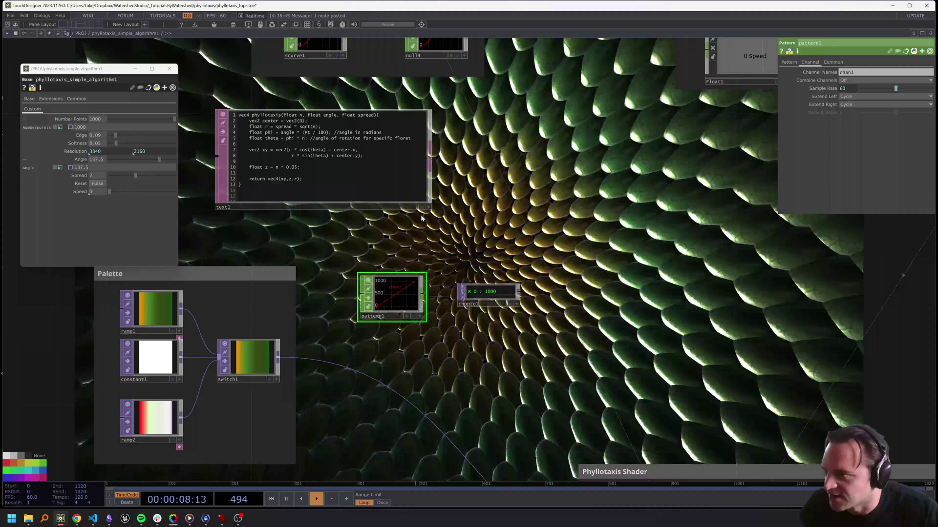
# - Remove the center variable and its two additions from the phyllotaxis function in the Text DAT
pyautogui.click(429, 207)
pyautogui.moveTo(234, 119); pyautogui.dragTo(326, 126)
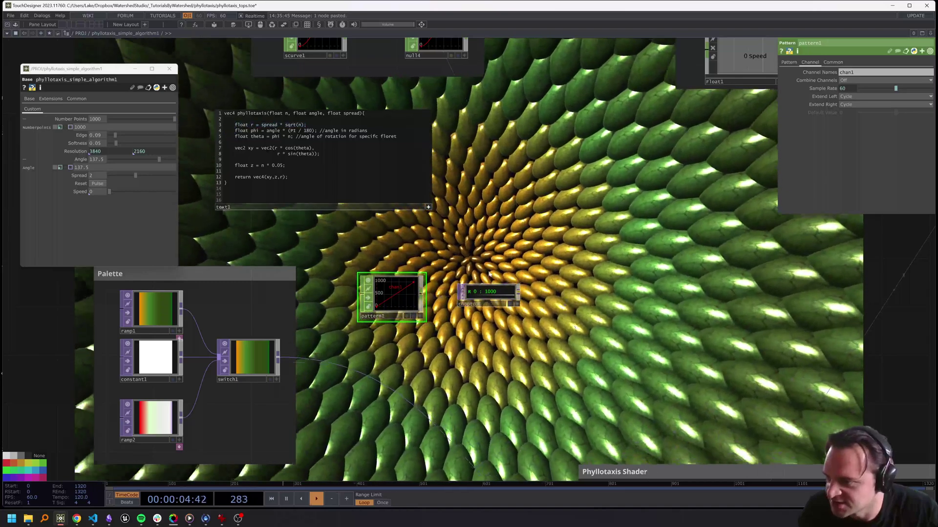
# - Shift the Palette group, pattern node and CHOP to TOP node aside to free space for the rest of the chain
pyautogui.moveTo(486, 285); pyautogui.dragTo(452, 288)
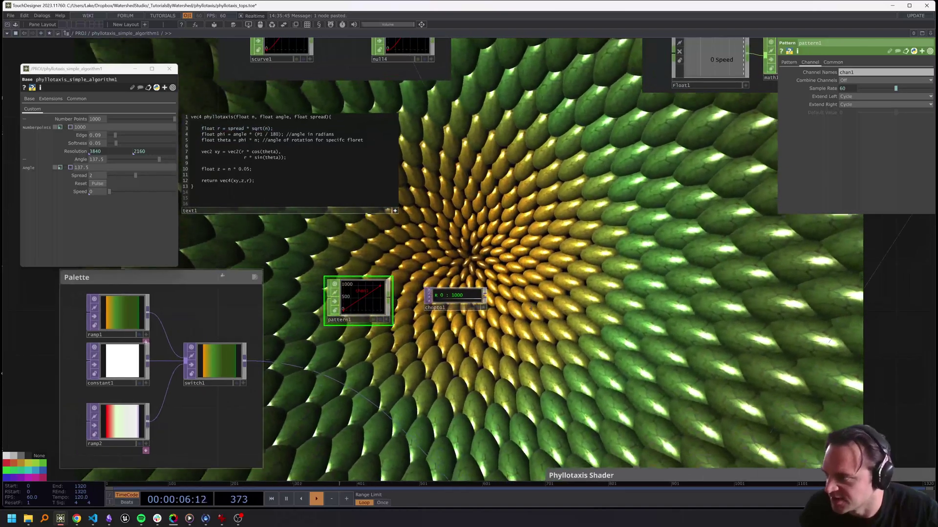
pyautogui.moveTo(220, 277); pyautogui.dragTo(195, 302)
pyautogui.moveTo(391, 248); pyautogui.dragTo(344, 252)
pyautogui.moveTo(397, 304); pyautogui.dragTo(324, 291)
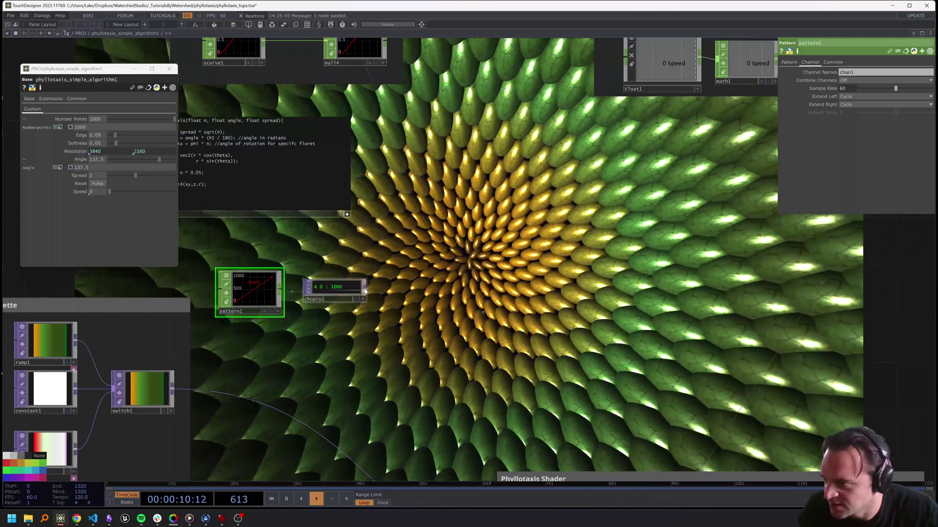
# - Append a Null TOP to the CHOP to TOP, name it n, and shrink its node
pyautogui.rightClick(364, 287)
pyautogui.click(346, 258)
pyautogui.click(412, 297)
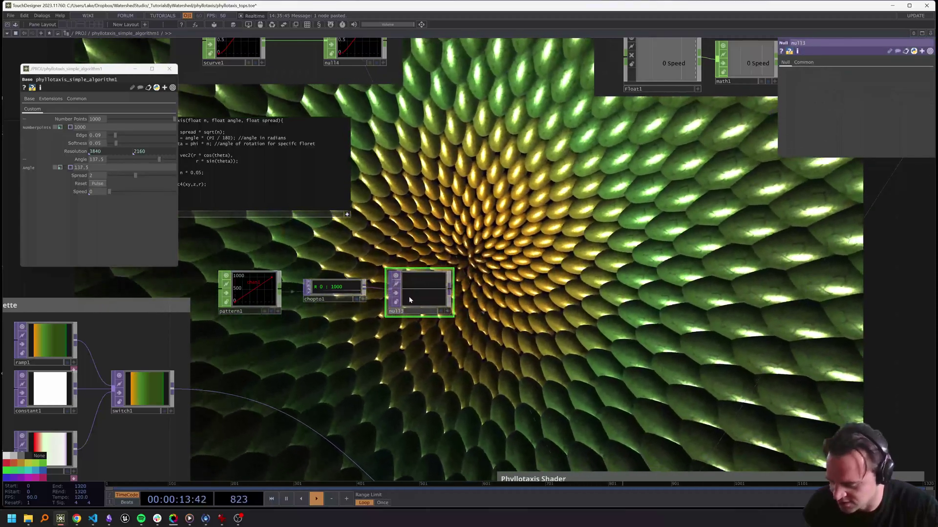
pyautogui.click(408, 311)
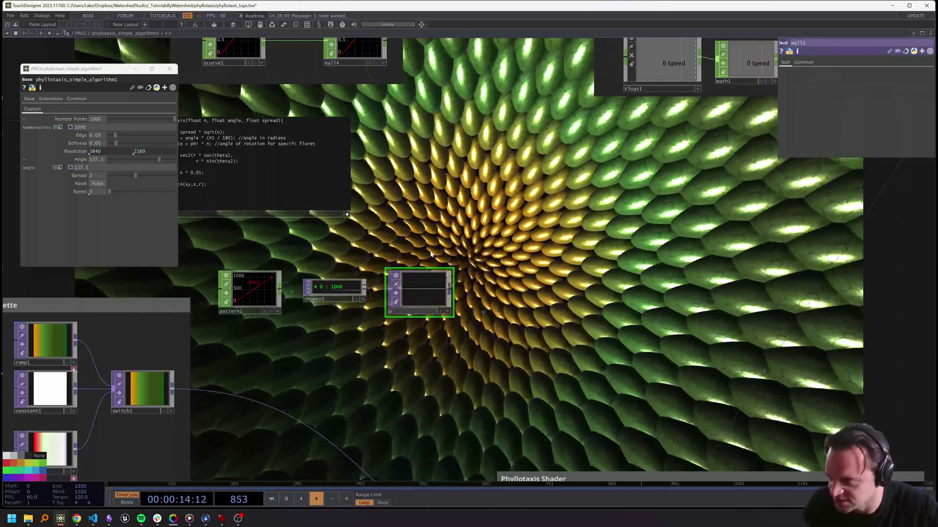
pyautogui.write('n')
pyautogui.press('Return')
pyautogui.moveTo(427, 268); pyautogui.dragTo(402, 293)
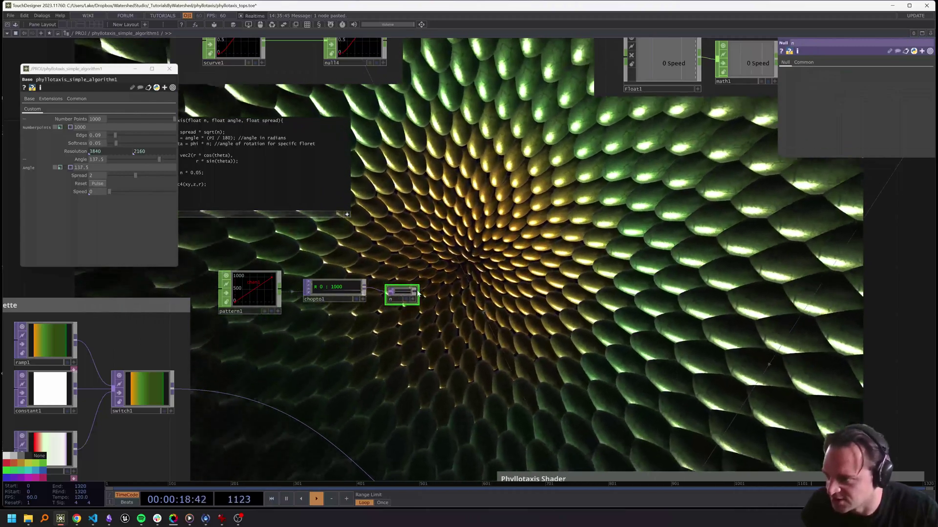
# - Append a Function TOP to the n null, set its RGBA function to Square Root, and name it sqrt_n
pyautogui.press('Tab')
pyautogui.write('f')
pyautogui.click(338, 217)
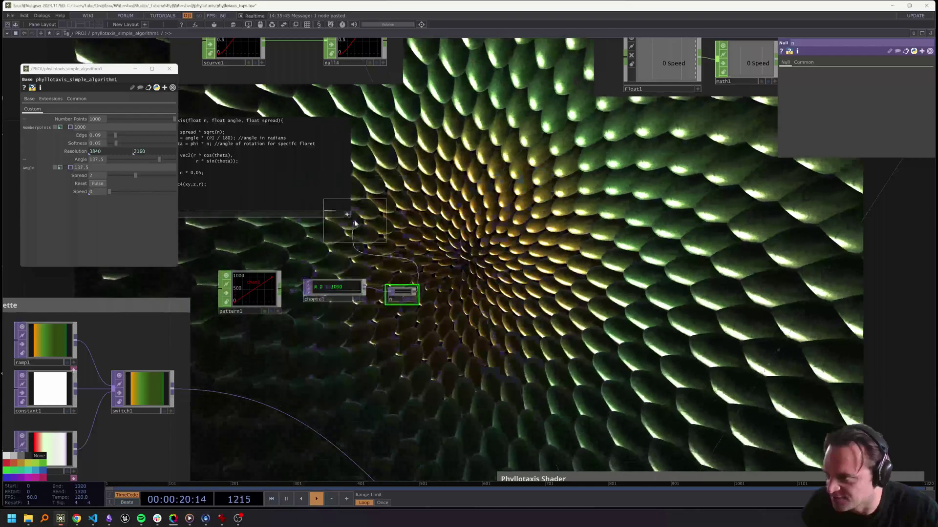
pyautogui.click(478, 254)
pyautogui.click(879, 86)
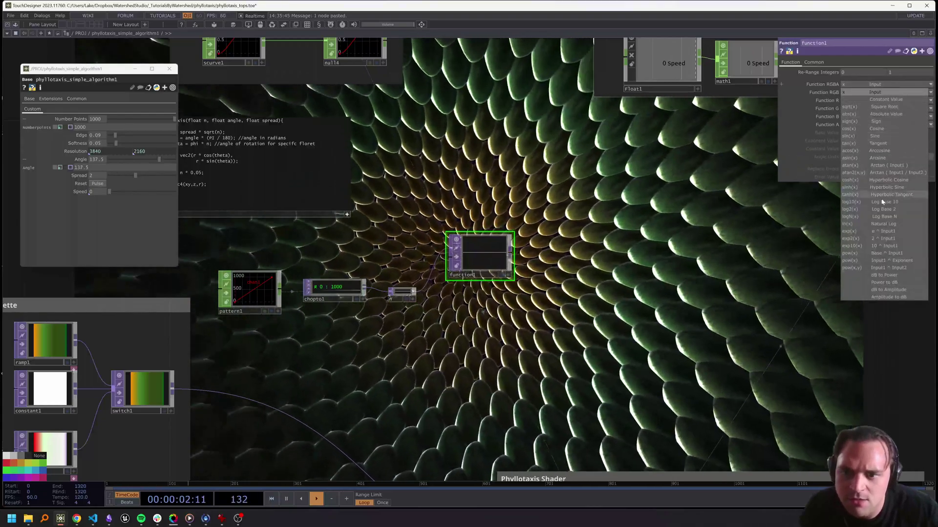
pyautogui.click(848, 108)
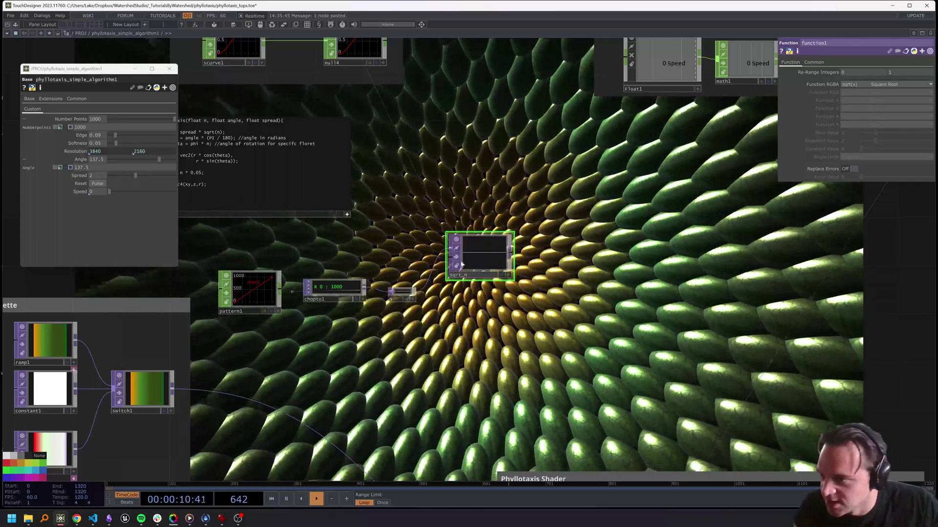
# - Add a Multiply TOP after sqrt_n and append a Null TOP named r to it
pyautogui.moveTo(420, 257); pyautogui.dragTo(482, 291)
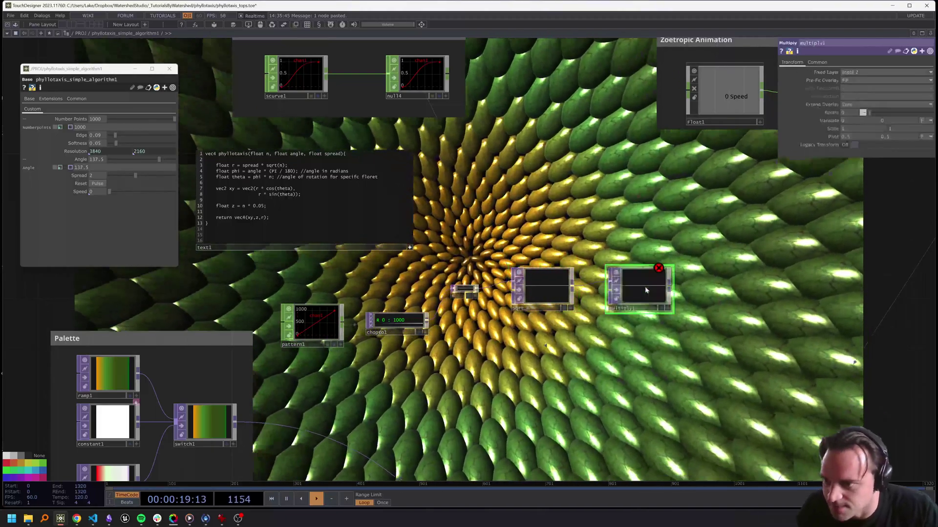
pyautogui.moveTo(646, 290); pyautogui.dragTo(614, 265)
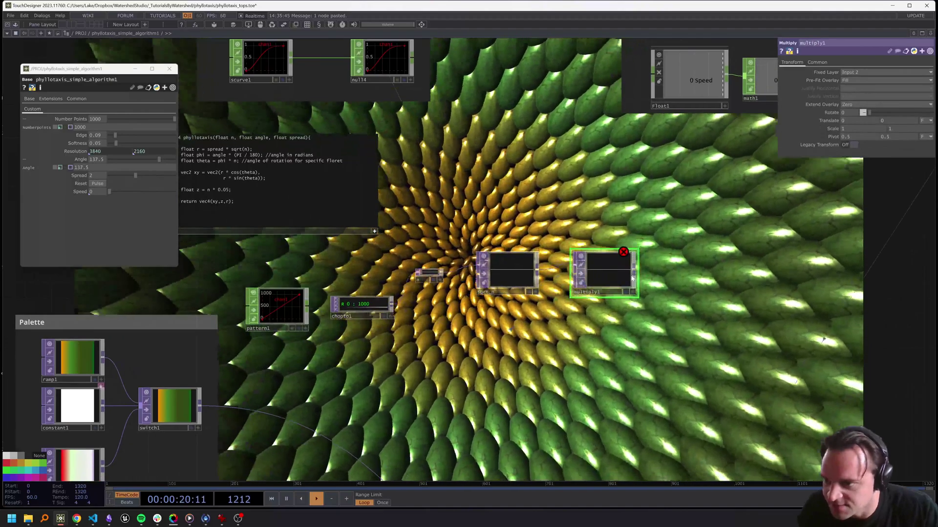
pyautogui.rightClick(634, 270)
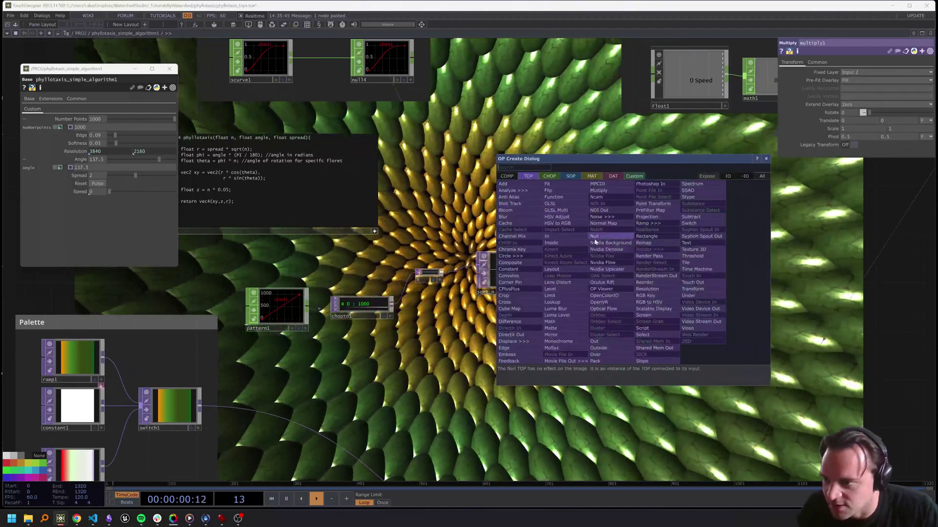
pyautogui.click(579, 218)
pyautogui.click(691, 274)
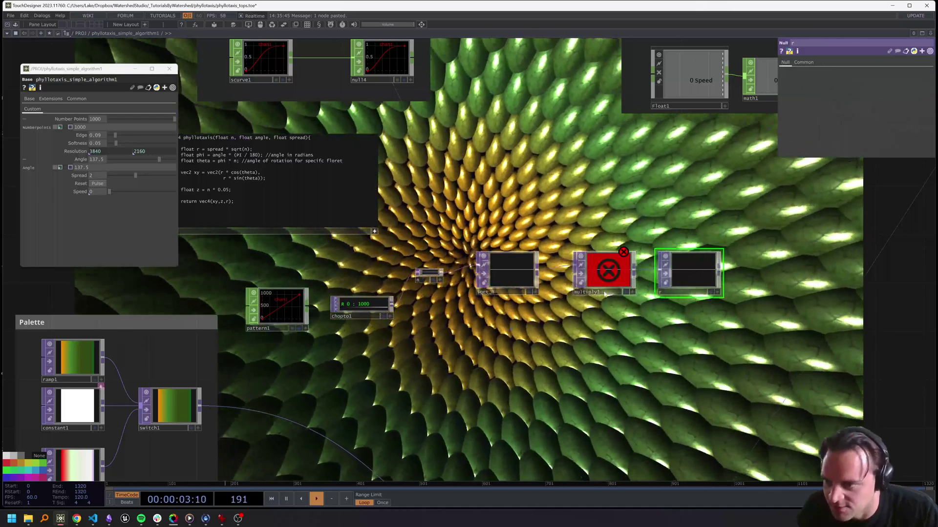
# - Rename the Multiply TOP as multiply_by_spread
pyautogui.doubleClick(591, 292)
pyautogui.write('multiply_by_spread')
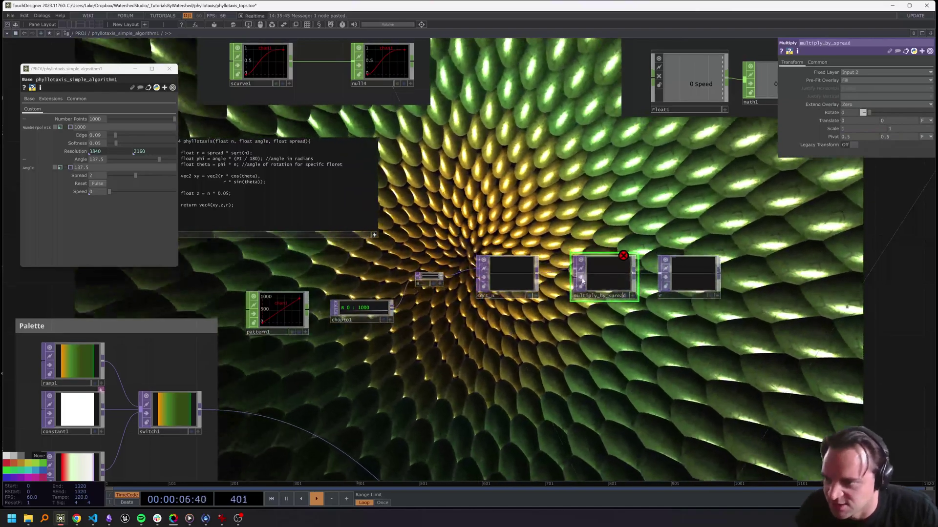
pyautogui.press('Return')
# - Deactivate the Text DAT's viewer and move the node directly above the sqrt_n and multiply_by_spread nodes
pyautogui.moveTo(621, 219); pyautogui.dragTo(680, 251)
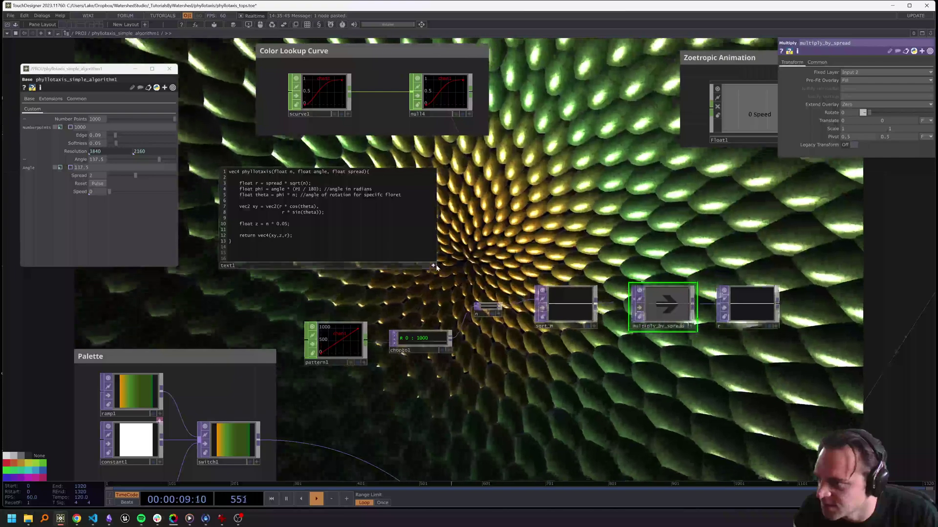
pyautogui.click(433, 265)
pyautogui.moveTo(369, 231); pyautogui.dragTo(608, 229)
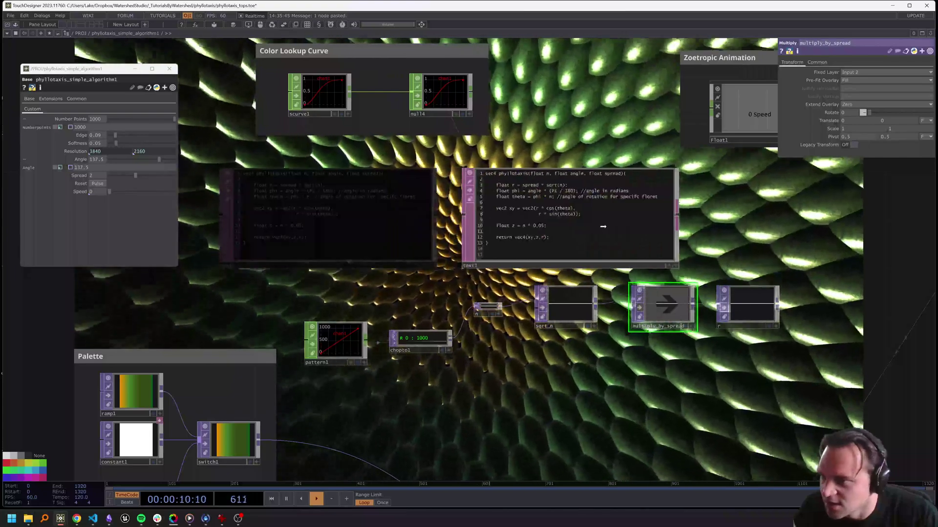
pyautogui.moveTo(439, 210); pyautogui.dragTo(322, 208)
pyautogui.moveTo(591, 204); pyautogui.dragTo(556, 206)
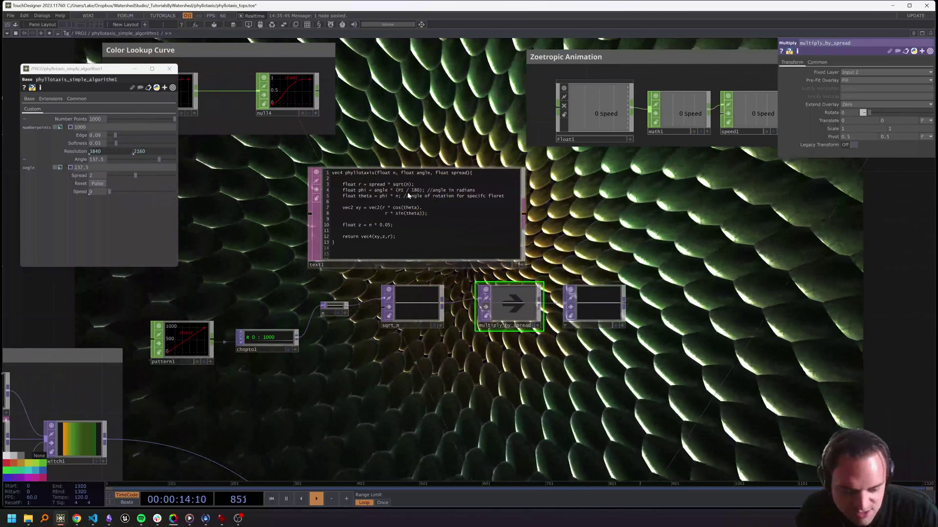
# - Move the Color Lookup Curve group just above the Palette group and shift the Text DAT higher in the network
pyautogui.scroll(-3, 472, 226)
pyautogui.scroll(1, 476, 244)
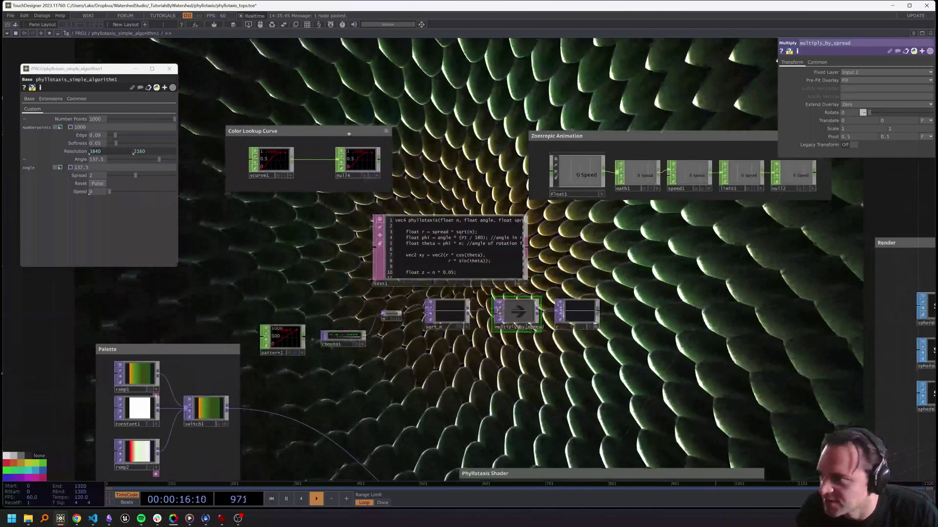
pyautogui.moveTo(348, 134); pyautogui.dragTo(149, 272)
pyautogui.moveTo(435, 223); pyautogui.dragTo(357, 144)
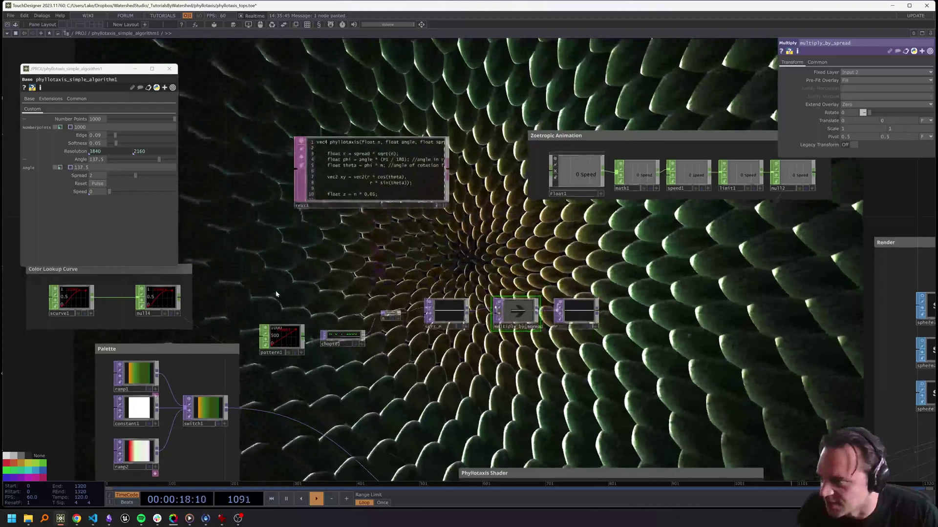
# - Add a Parameter CHOP below the Text DAT and limit its parameters to Angle
pyautogui.press('Tab')
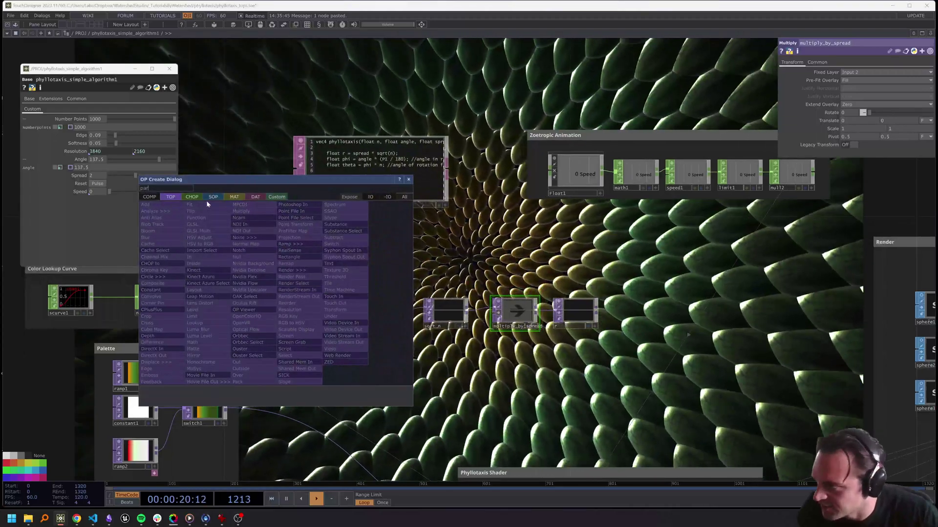
pyautogui.write('par')
pyautogui.click(192, 197)
pyautogui.click(312, 375)
pyautogui.click(307, 261)
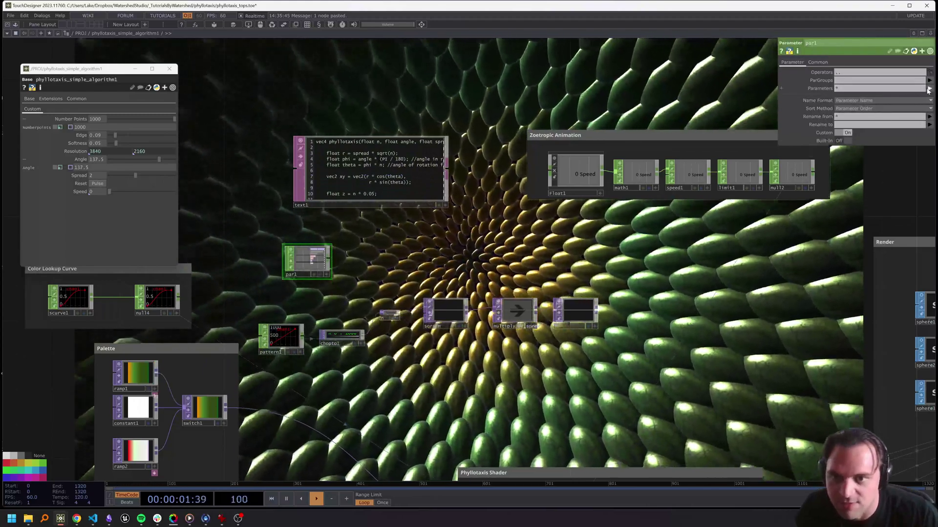
pyautogui.click(929, 89)
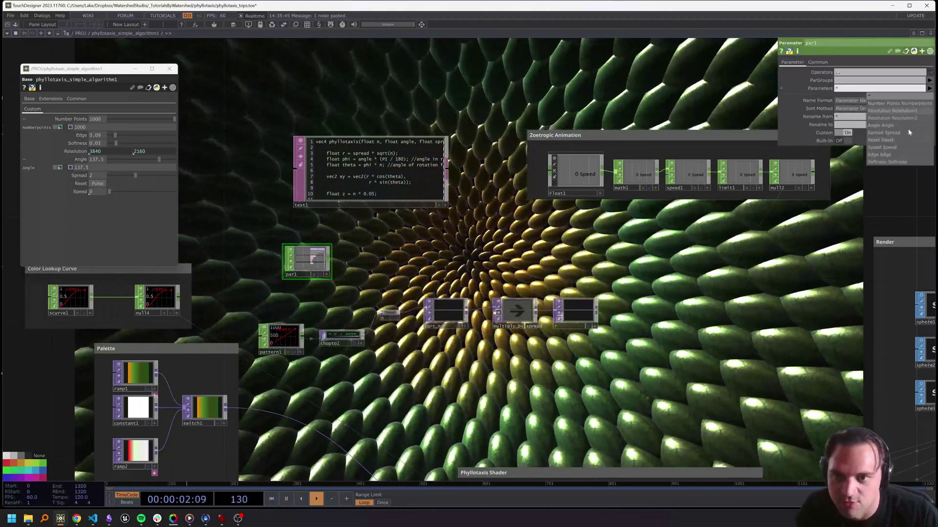
pyautogui.click(883, 133)
# - Place the Parameter CHOP above the pattern node and align the nodes from n to r with the CHOP to TOP
pyautogui.moveTo(307, 262); pyautogui.dragTo(281, 270)
pyautogui.moveTo(626, 358); pyautogui.dragTo(374, 296, button='right')
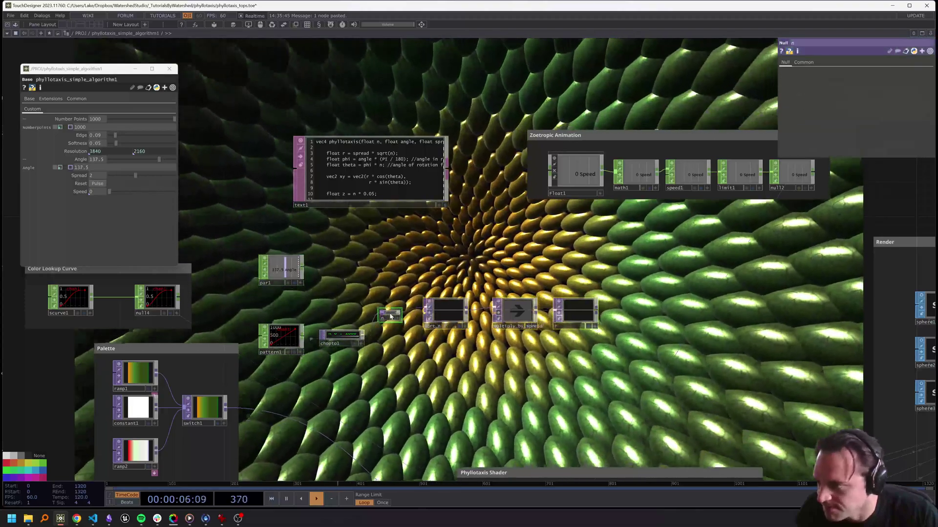
pyautogui.moveTo(385, 311); pyautogui.dragTo(386, 337)
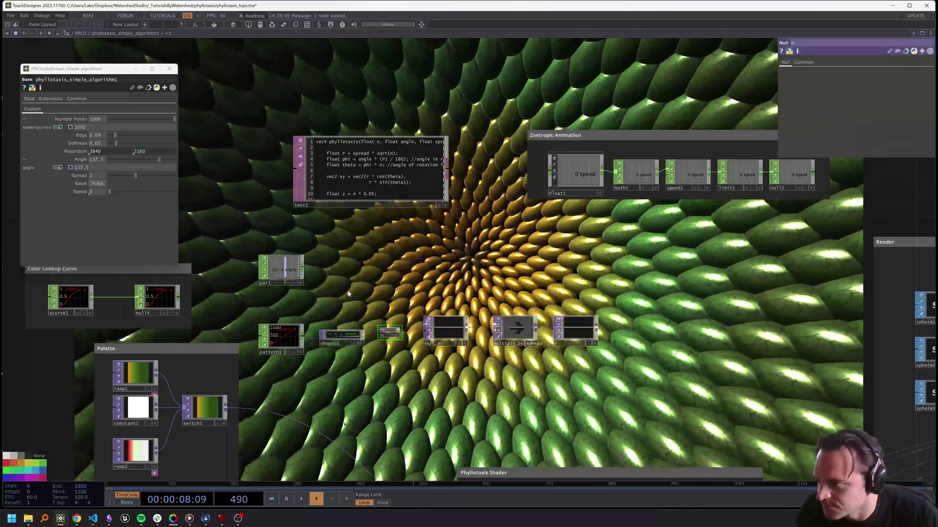
# - Append an Expression CHOP to the Parameter CHOP that carries the Angle channel
pyautogui.scroll(3, 277, 265)
pyautogui.click(276, 265)
pyautogui.rightClick(299, 262)
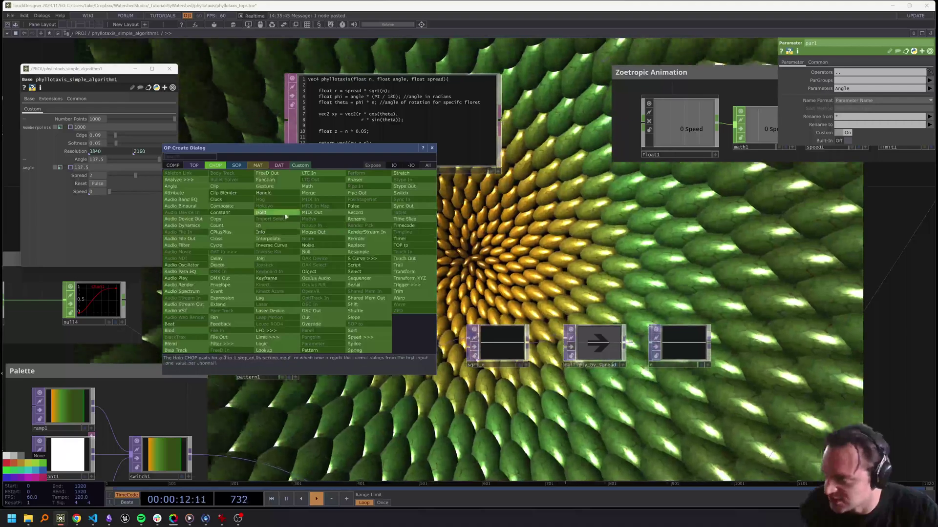
pyautogui.write('ex')
pyautogui.press('Return')
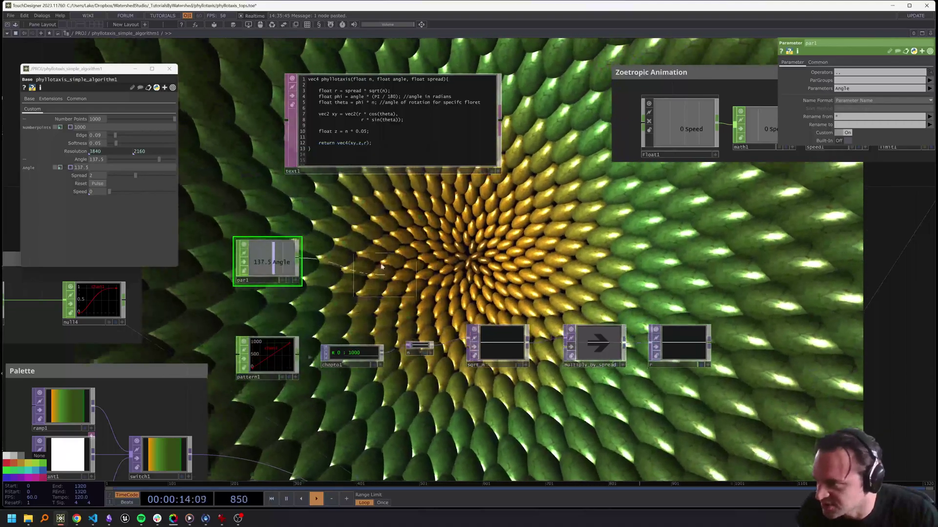
pyautogui.click(376, 263)
# - Set the Expression CHOP's expression to me.inputVal * math.pi / 180. and name the node to_radians
pyautogui.click(839, 101)
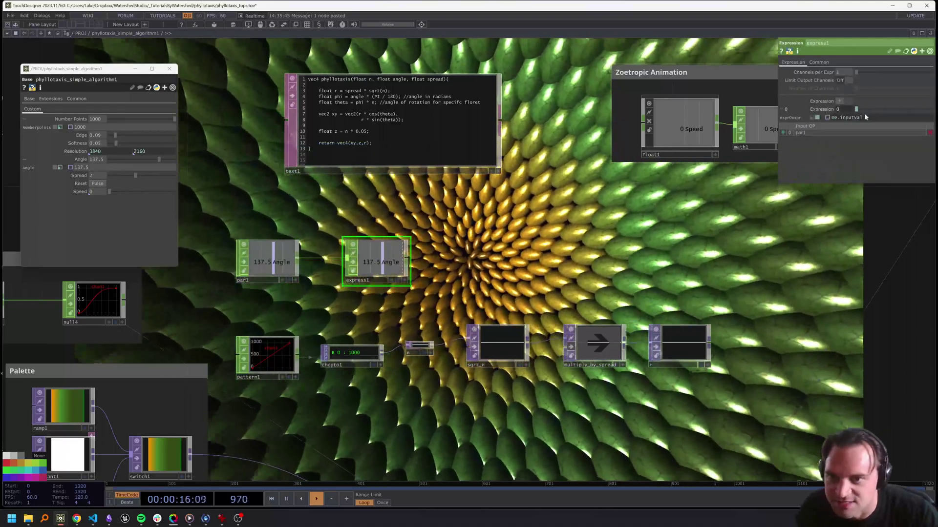
pyautogui.write('*')
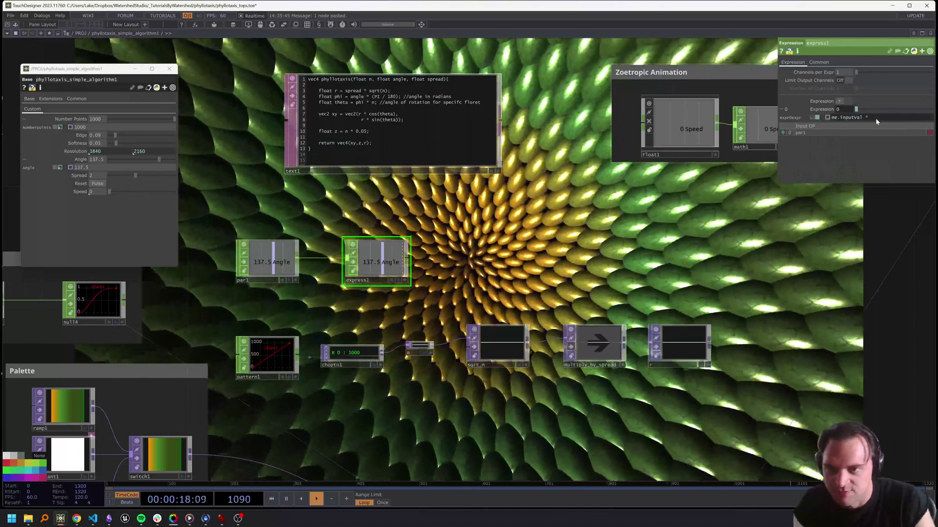
pyautogui.write(' math.pi / 180.')
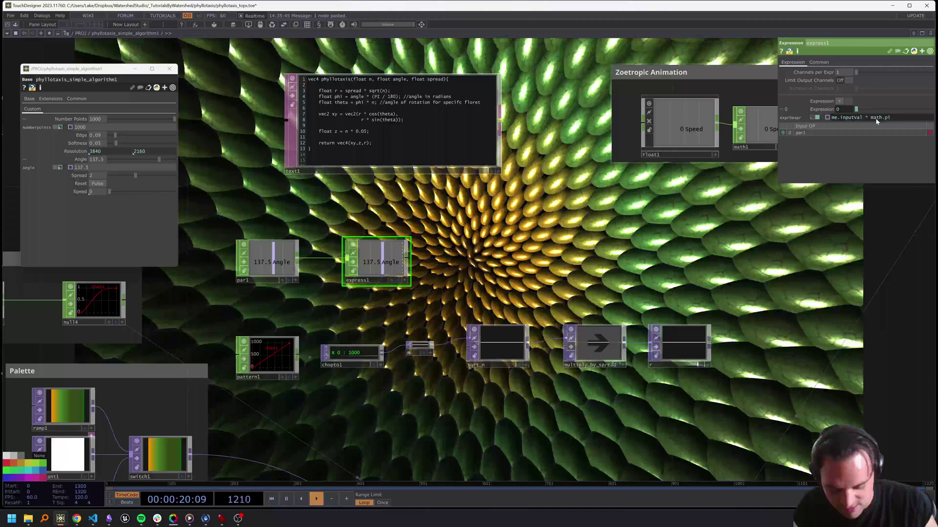
pyautogui.press('Return')
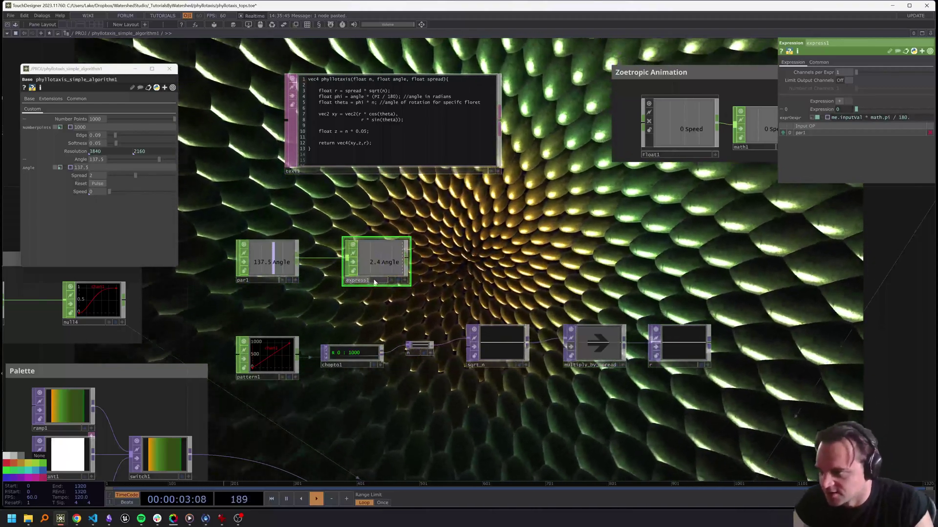
pyautogui.doubleClick(374, 282)
pyautogui.write('to_radians')
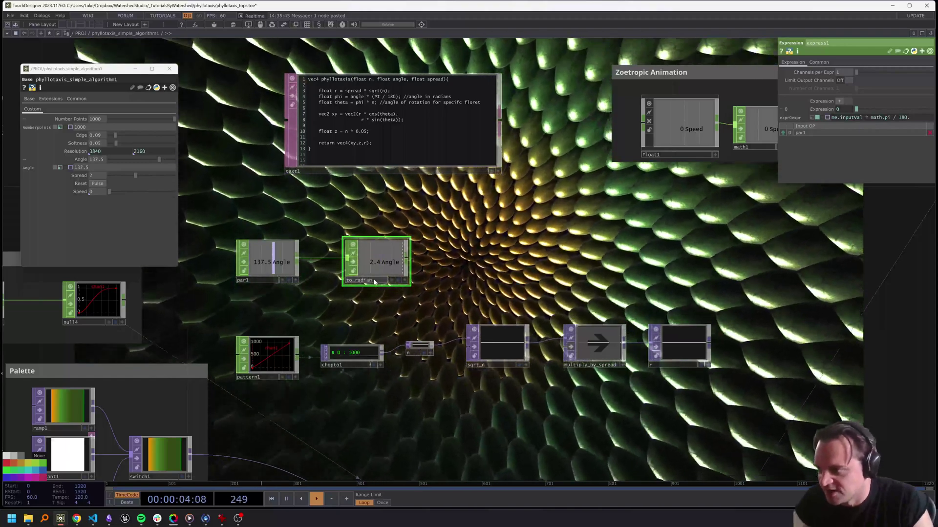
pyautogui.press('Return')
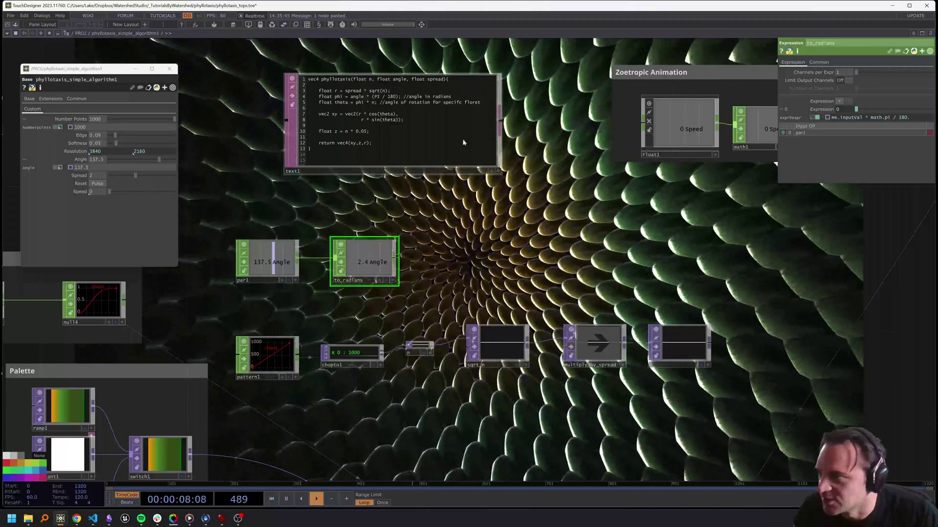
# - Activate the Text DAT's viewer and append a Null CHOP named phi to to_radians
pyautogui.click(499, 171)
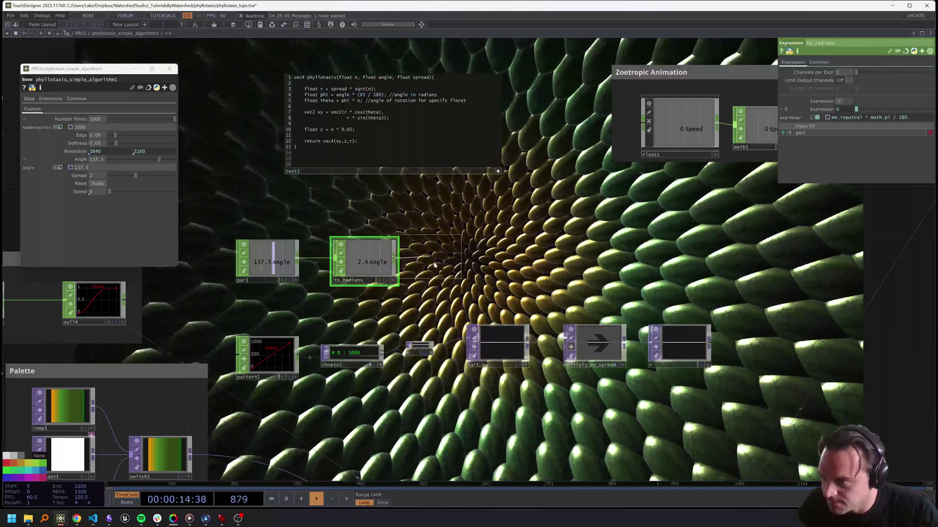
pyautogui.click(437, 266)
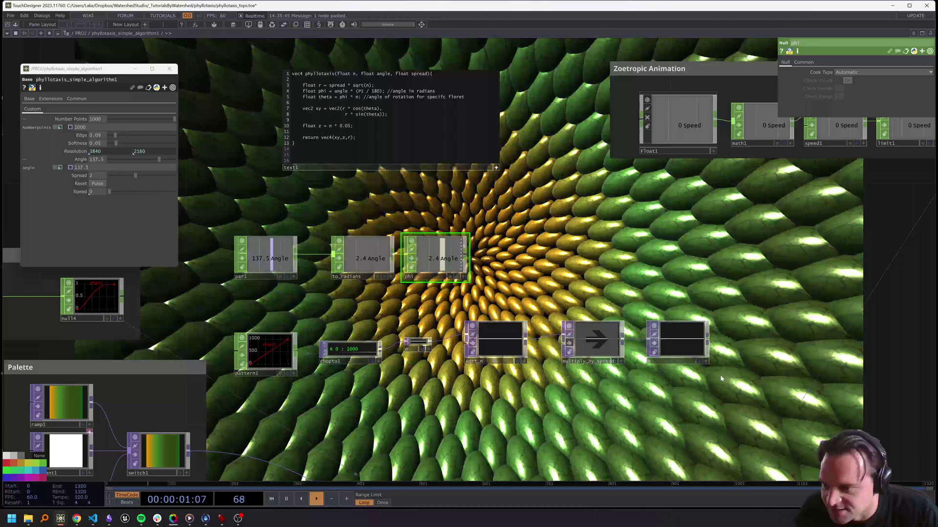
# - Enlarge the n node and shift sqrt_n, multiply_by_spread and r lower and farther away from it
pyautogui.moveTo(498, 342); pyautogui.dragTo(498, 392)
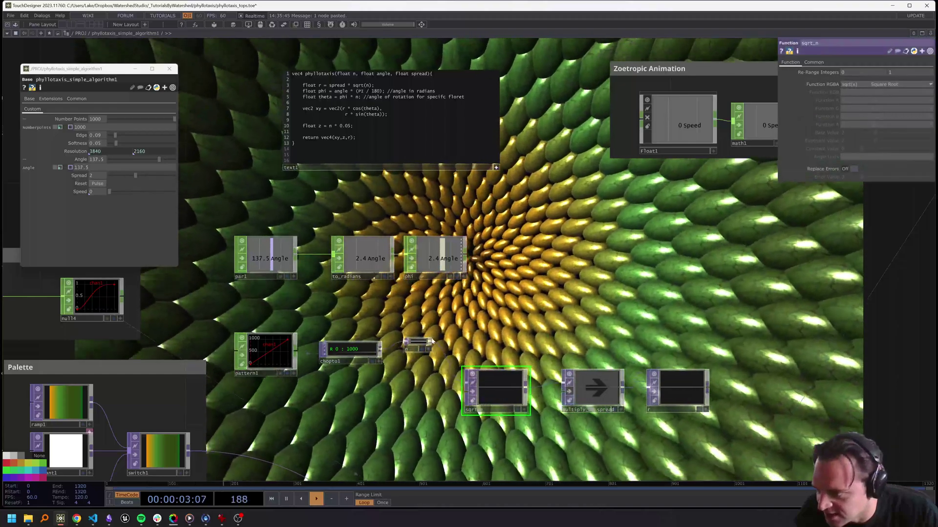
pyautogui.click(430, 341)
pyautogui.moveTo(434, 336); pyautogui.dragTo(477, 317)
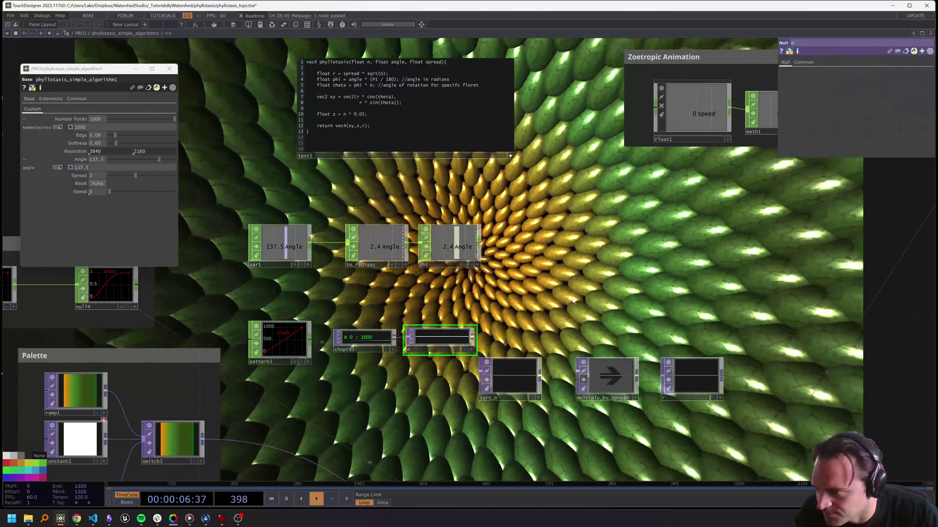
pyautogui.moveTo(541, 354); pyautogui.dragTo(373, 381)
pyautogui.moveTo(373, 381); pyautogui.dragTo(538, 420, button='right')
pyautogui.moveTo(344, 404); pyautogui.dragTo(417, 403)
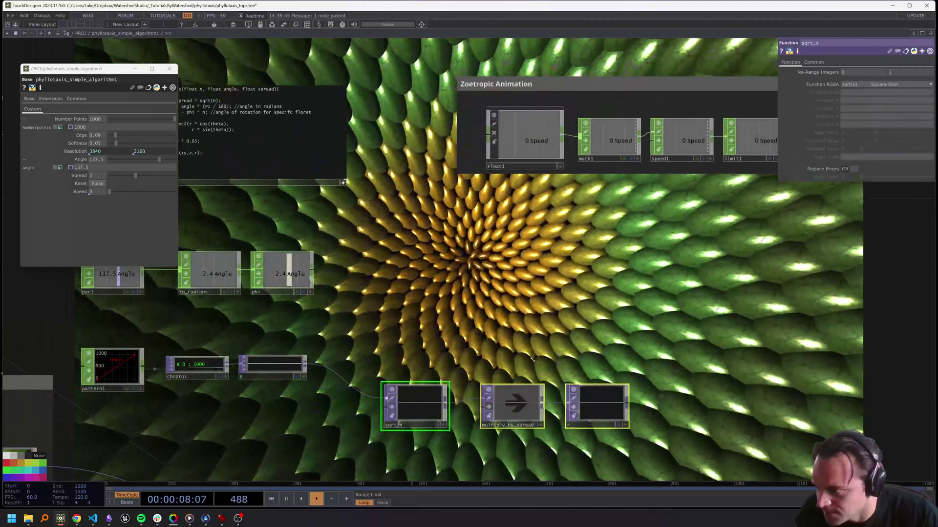
# - Branch a Math TOP named theta from n above sqrt_n and drive its Multiply value with phi's Angle channel
pyautogui.moveTo(332, 349); pyautogui.dragTo(448, 345)
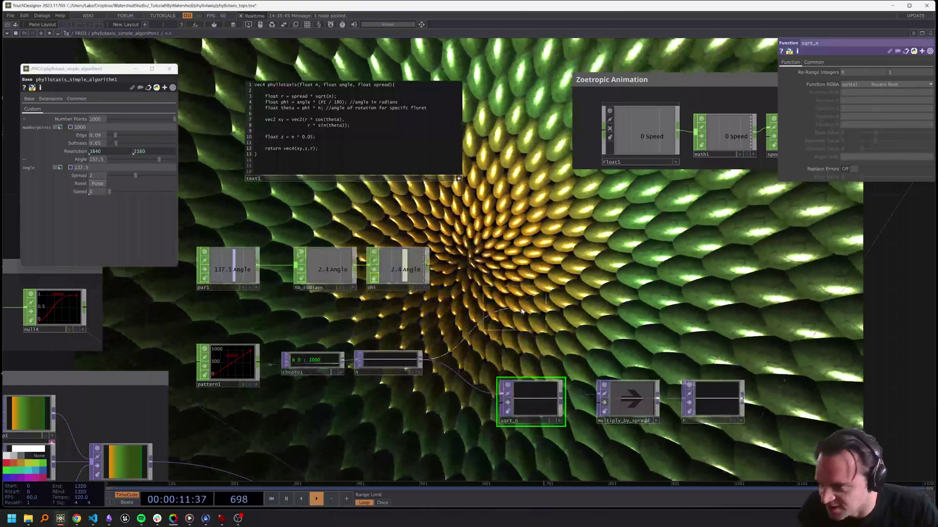
pyautogui.click(534, 320)
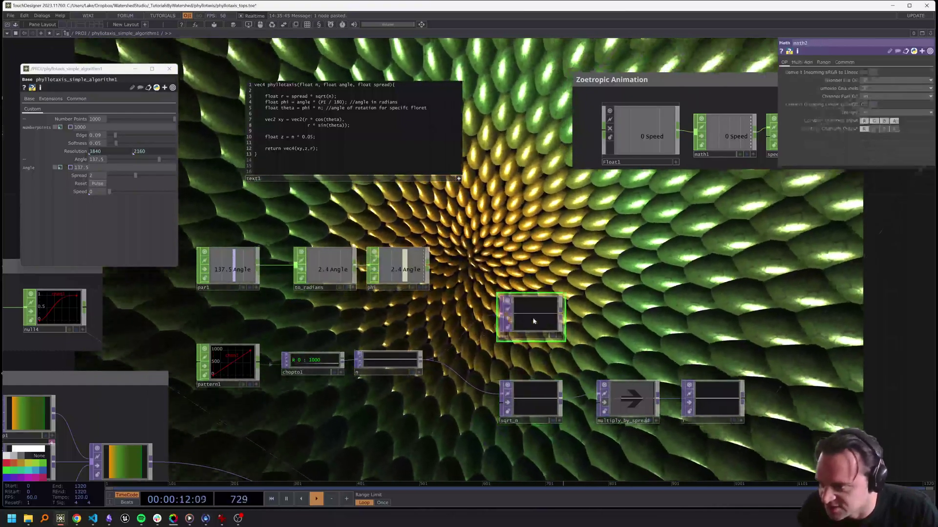
pyautogui.click(388, 273)
pyautogui.click(531, 315)
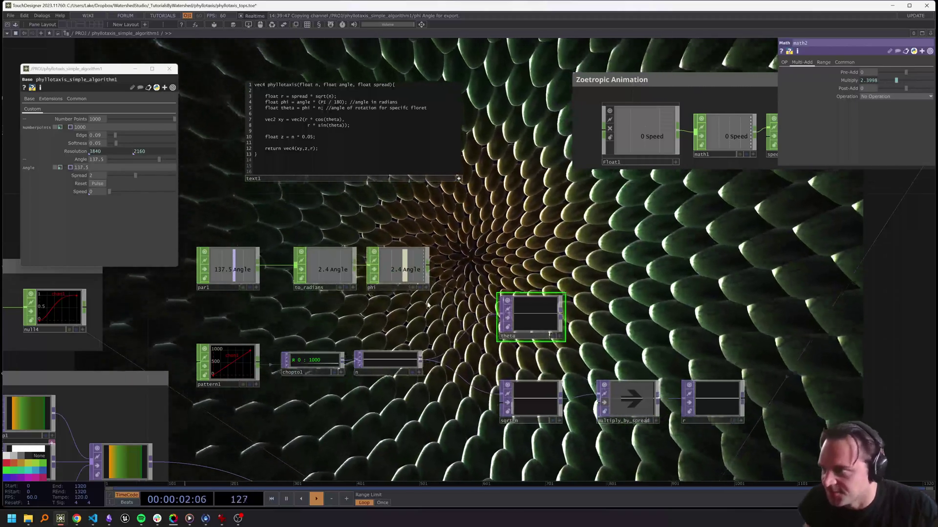
pyautogui.click(550, 335)
# - Examine the vec2 xy lines in the Text DAT, highlighting r * cos(theta) and r * sin(theta)
pyautogui.click(352, 109)
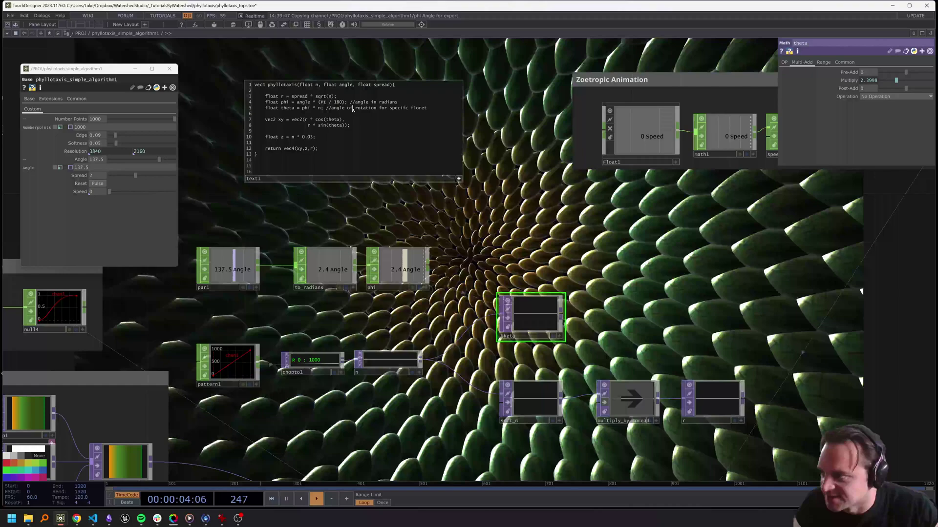
pyautogui.keyDown('shift'); pyautogui.click(353, 126); pyautogui.keyUp('shift')
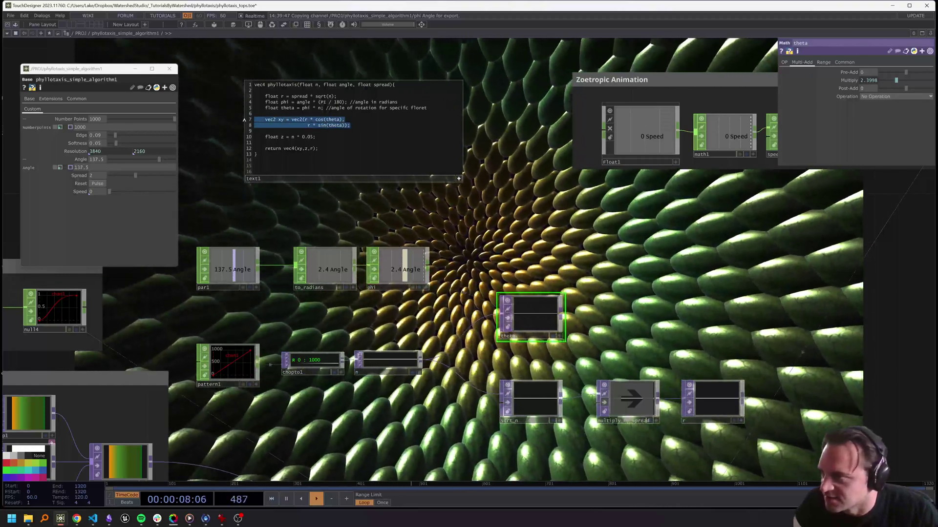
pyautogui.click(279, 121)
pyautogui.moveTo(264, 119); pyautogui.dragTo(360, 126)
pyautogui.click(360, 126)
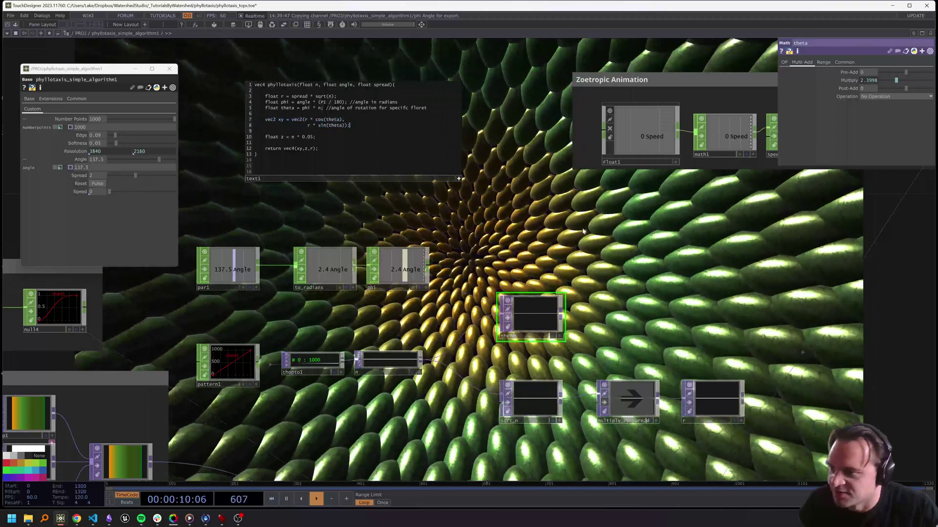
pyautogui.moveTo(613, 316); pyautogui.dragTo(582, 324)
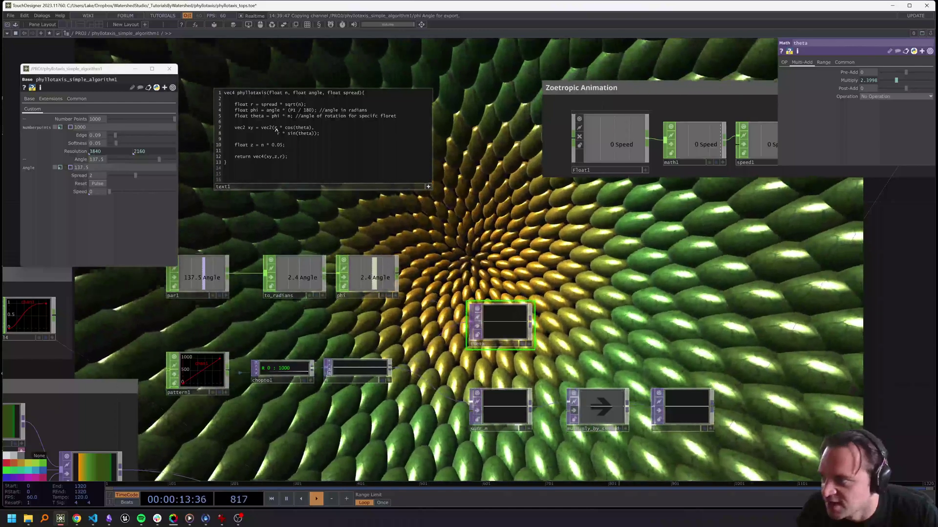
pyautogui.moveTo(274, 128); pyautogui.dragTo(311, 128)
pyautogui.click(311, 128)
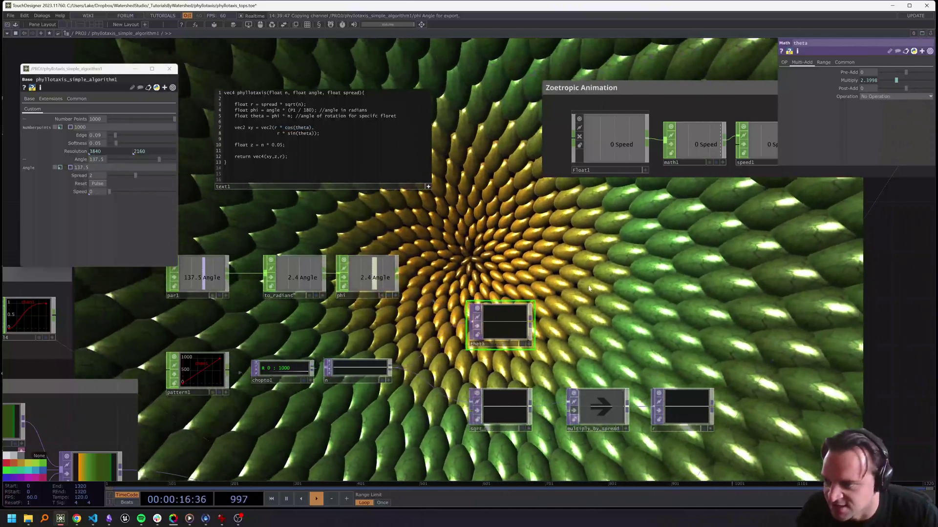
# - Add a Function TOP after theta and paste a copy of it just below
pyautogui.moveTo(537, 329); pyautogui.dragTo(497, 325)
pyautogui.press('Tab')
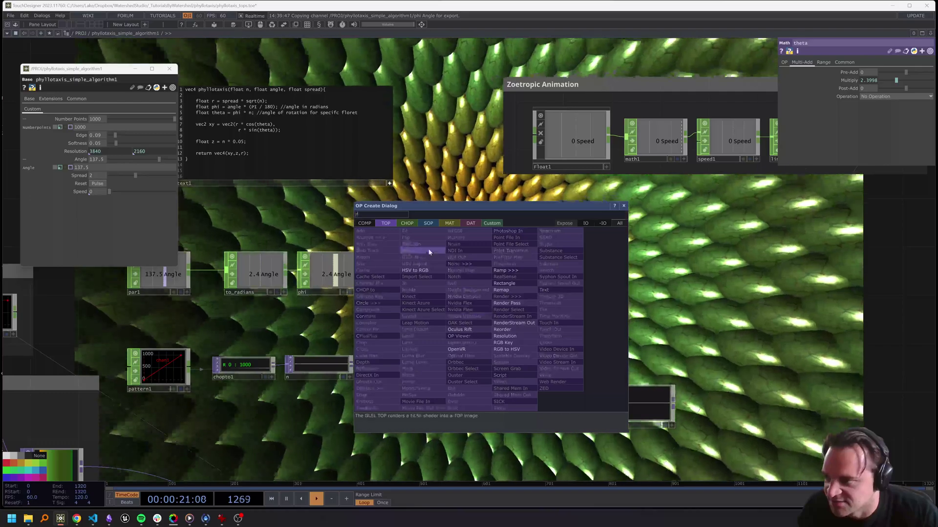
pyautogui.click(427, 246)
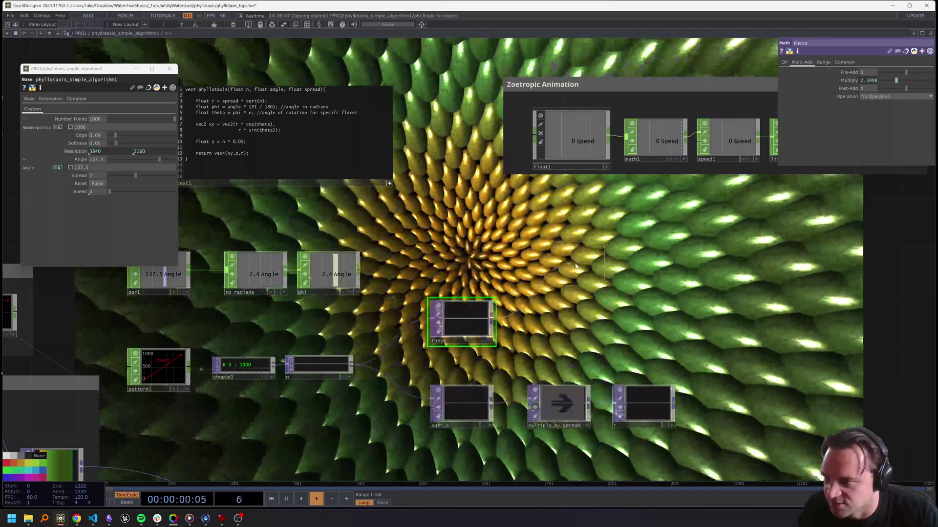
pyautogui.click(561, 251)
pyautogui.hotkey('ctrl', 'c')
pyautogui.hotkey('ctrl', 'v')
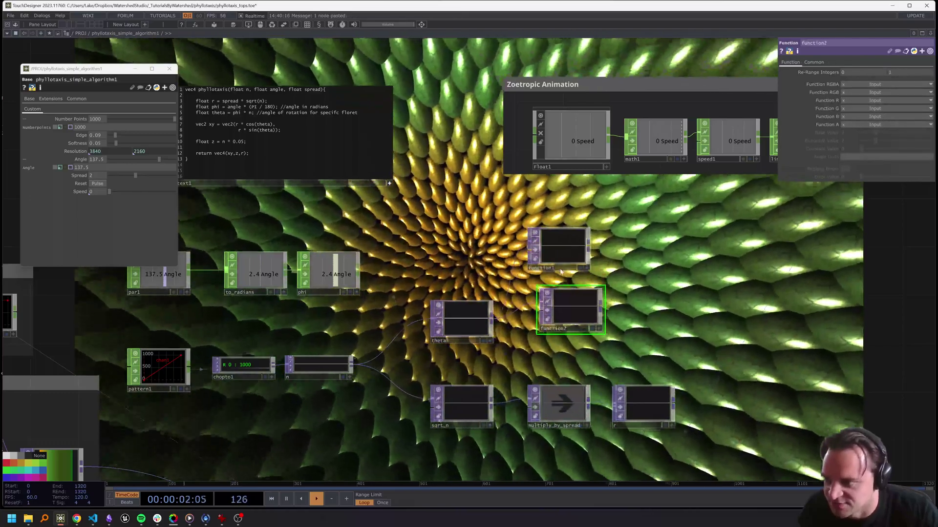
# - Name the two Function TOPs cos_theta and sin_theta, and align sin_theta directly below cos_theta
pyautogui.click(561, 268)
pyautogui.write('cos_ther')
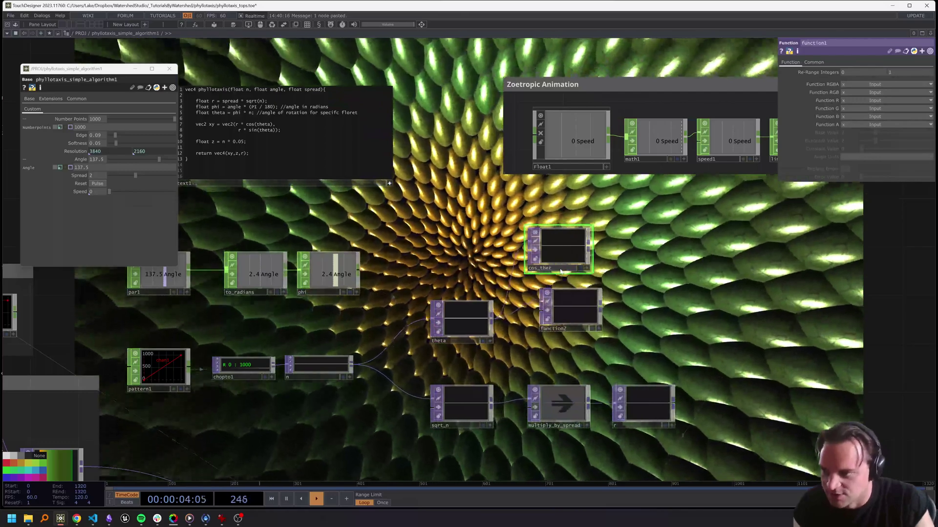
pyautogui.write('ta')
pyautogui.click(572, 328)
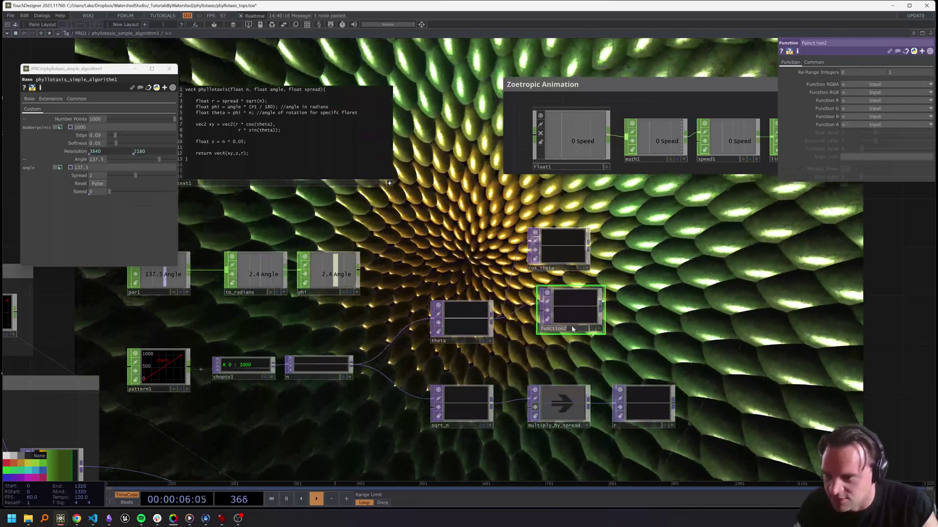
pyautogui.write('sin_theta')
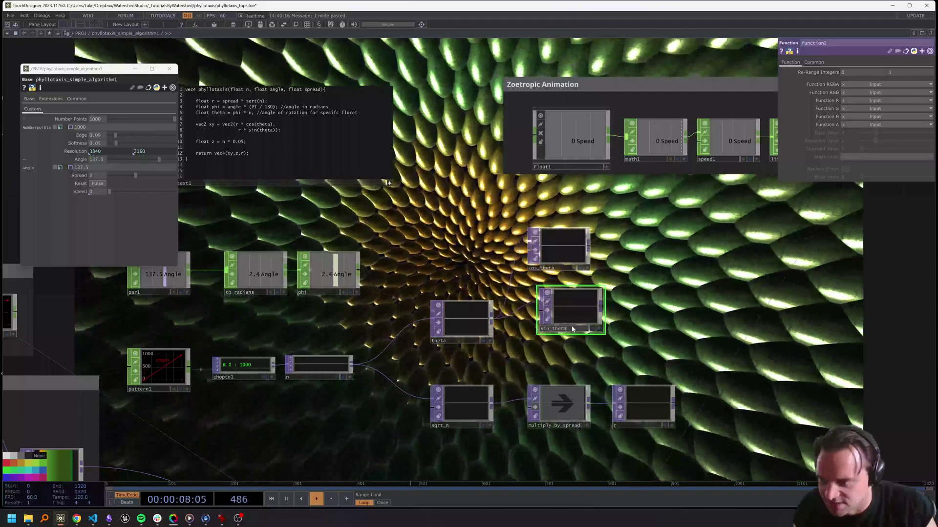
pyautogui.moveTo(572, 329); pyautogui.dragTo(560, 353)
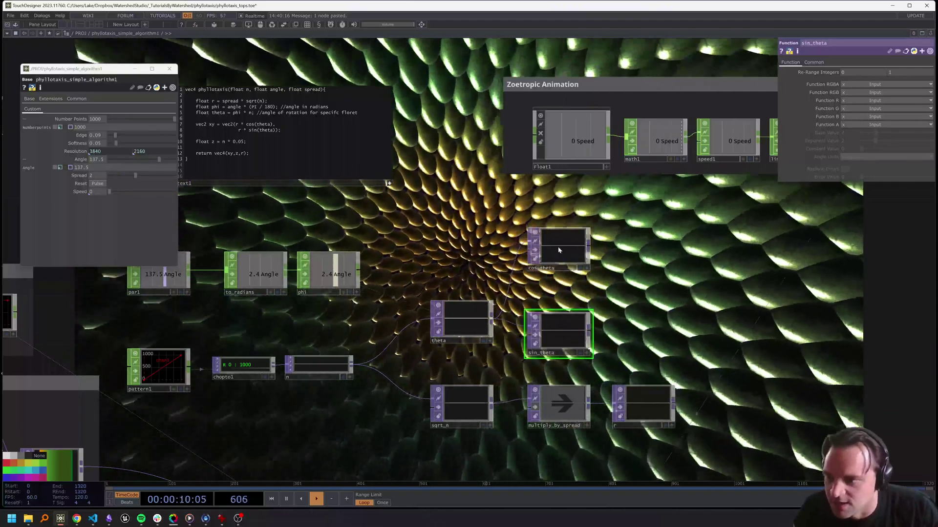
# - Set the RGBA function to cosine on cos_theta and to sine on sin_theta, with angle units in radians
pyautogui.click(559, 250)
pyautogui.click(874, 84)
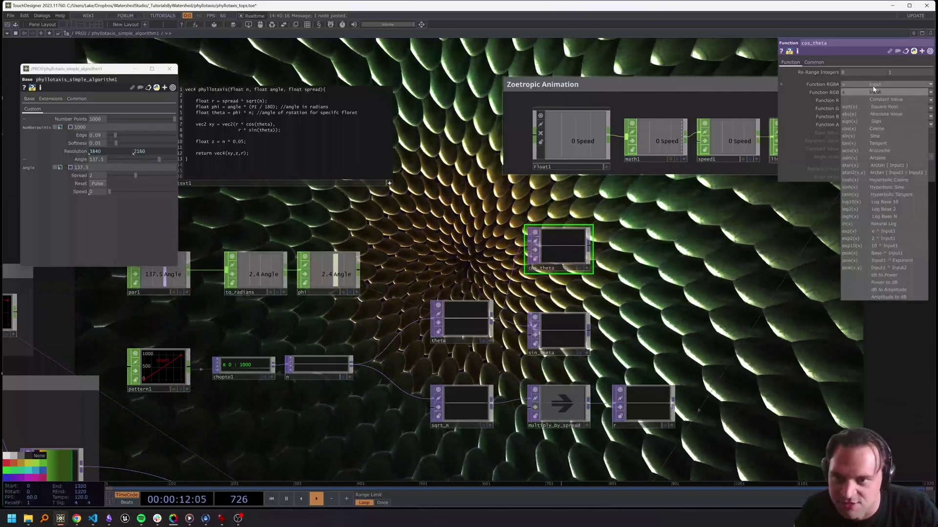
pyautogui.click(874, 92)
pyautogui.click(875, 101)
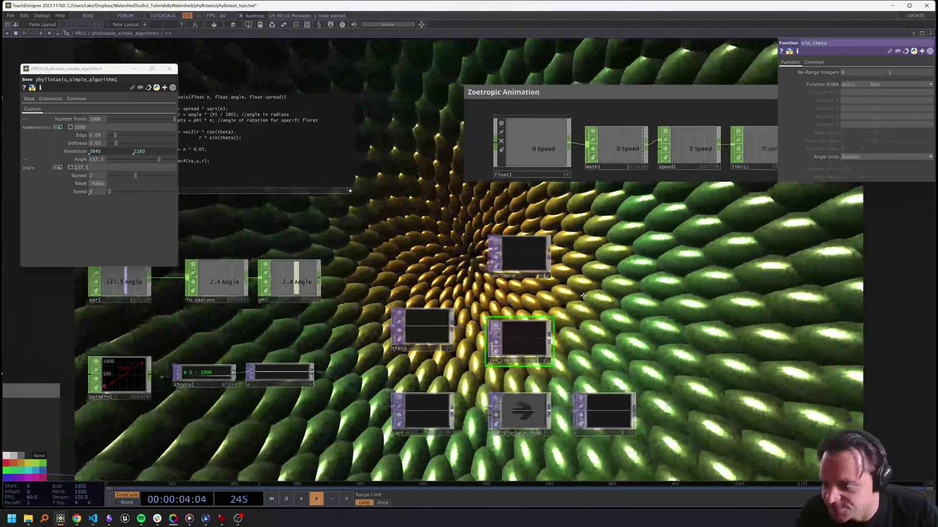
# - Add a Multiply TOP after cos_theta, connect r as its second input, and move it farther along the row
pyautogui.moveTo(583, 296); pyautogui.dragTo(530, 283)
pyautogui.click(312, 374)
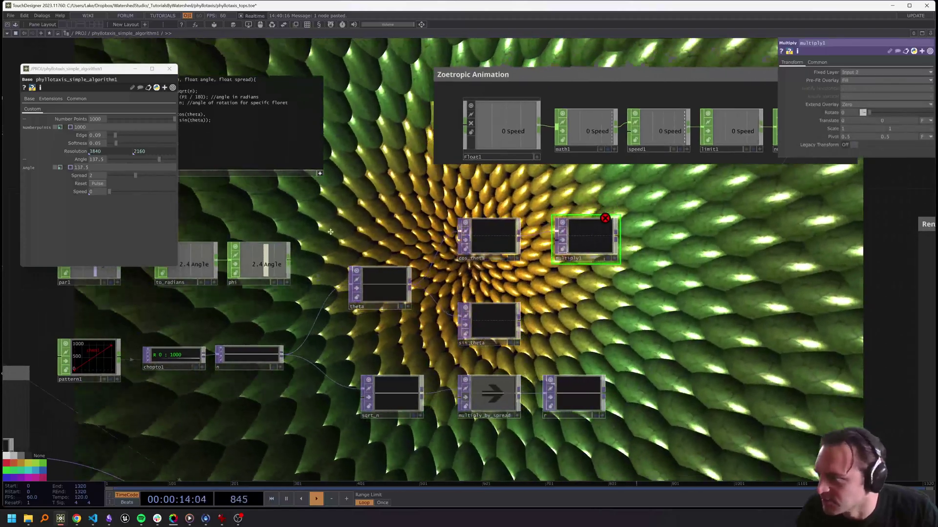
pyautogui.moveTo(330, 232); pyautogui.dragTo(428, 240)
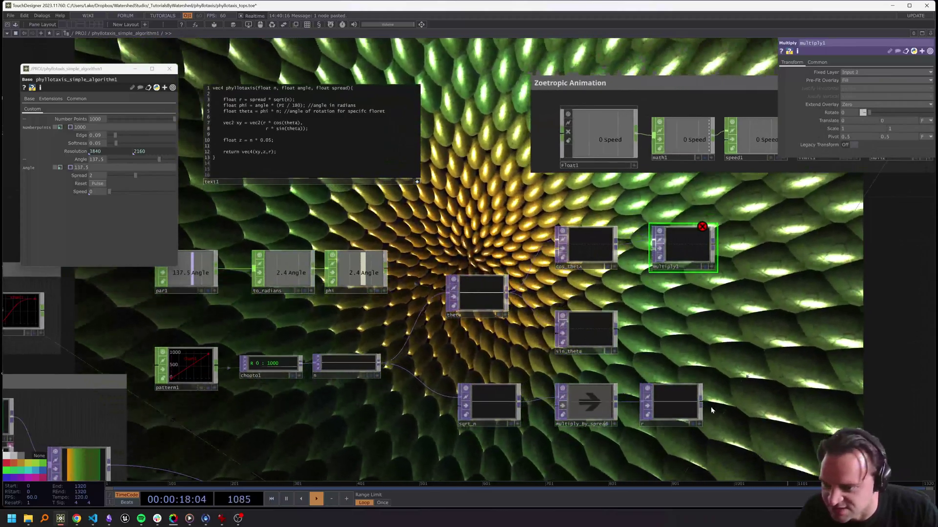
pyautogui.moveTo(700, 402); pyautogui.dragTo(790, 257)
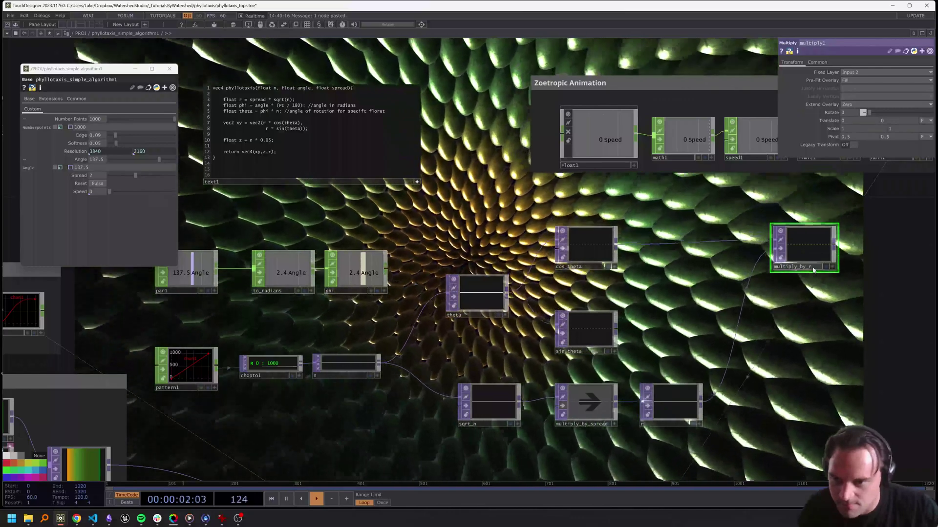
# - Rename the Multiply TOP as r_cos_theta and copy the node
pyautogui.hotkey('ctrl', 'a')
pyautogui.write('r_cos')
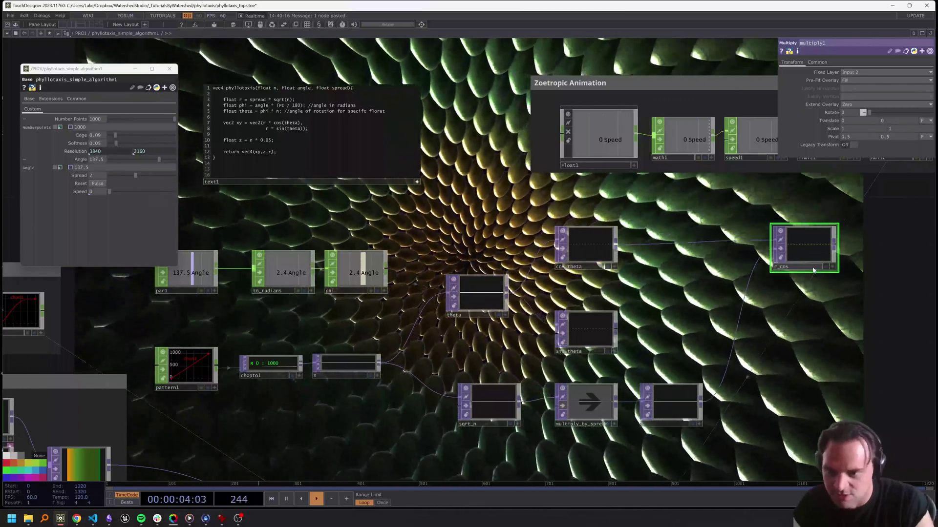
pyautogui.write('_theta')
pyautogui.press('Return')
pyautogui.hotkey('ctrl', 'c')
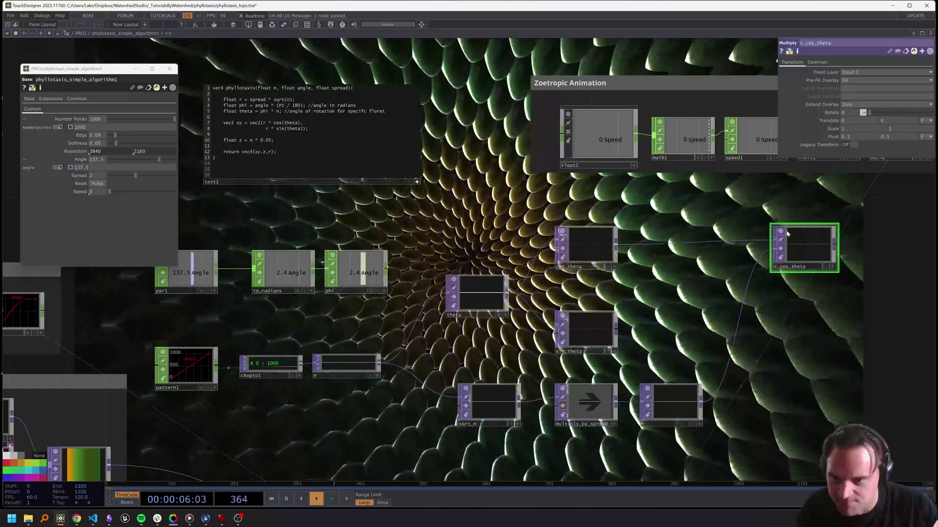
# - Paste the copied Multiply TOP below r_cos_theta, connect sin_theta as its first input, and rename it r_sin_theta
pyautogui.hotkey('ctrl', 'v')
pyautogui.moveTo(688, 322); pyautogui.dragTo(685, 324)
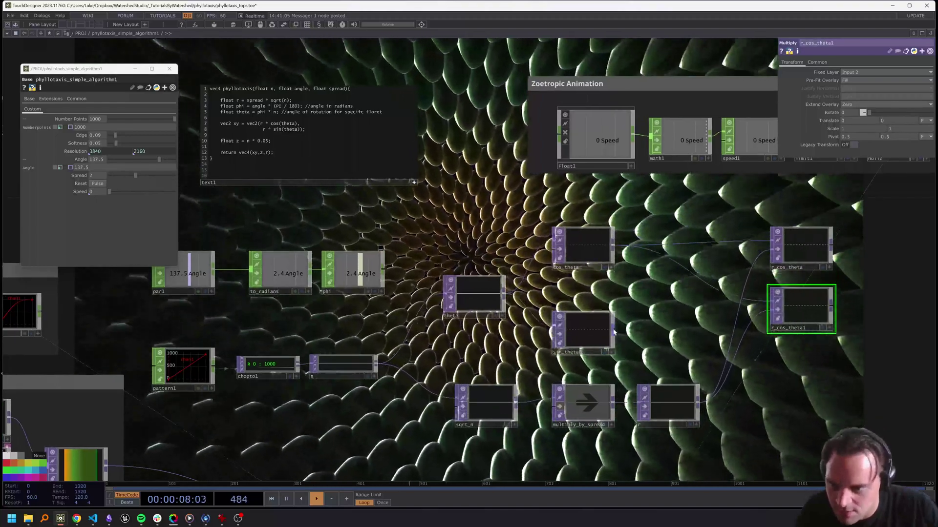
pyautogui.moveTo(728, 296); pyautogui.dragTo(772, 301)
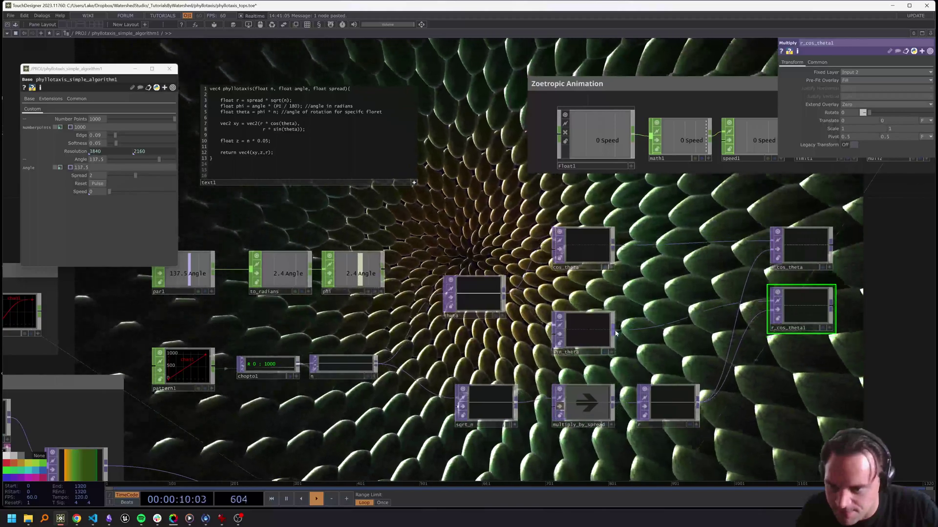
pyautogui.doubleClick(798, 328)
pyautogui.write('r_sin_')
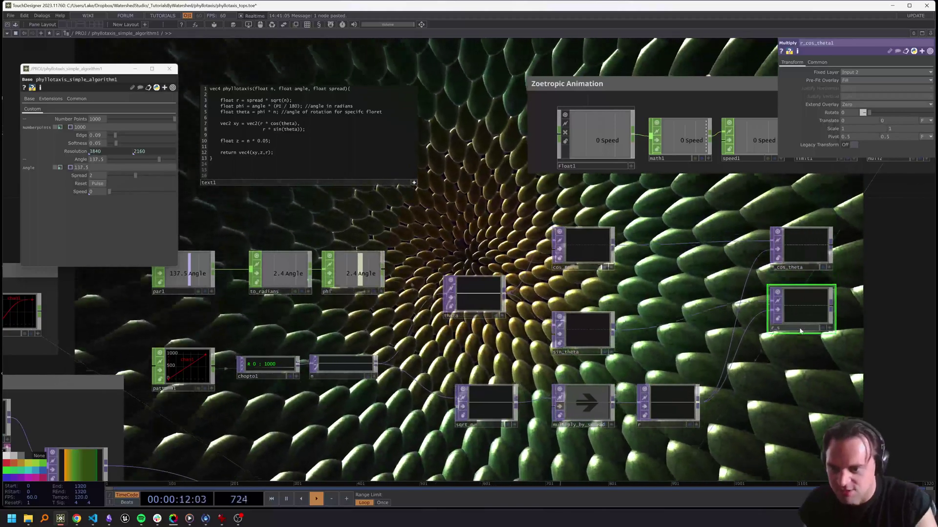
pyautogui.write('theta')
pyautogui.press('Return')
# - Check the Phyllotaxis Shader group's output nodes and add a Reorder TOP after r_cos_theta and r_sin_theta
pyautogui.moveTo(800, 331); pyautogui.dragTo(483, 371)
pyautogui.scroll(-4, 315, 333)
pyautogui.moveTo(342, 415); pyautogui.dragTo(445, 223)
pyautogui.scroll(3, 502, 279)
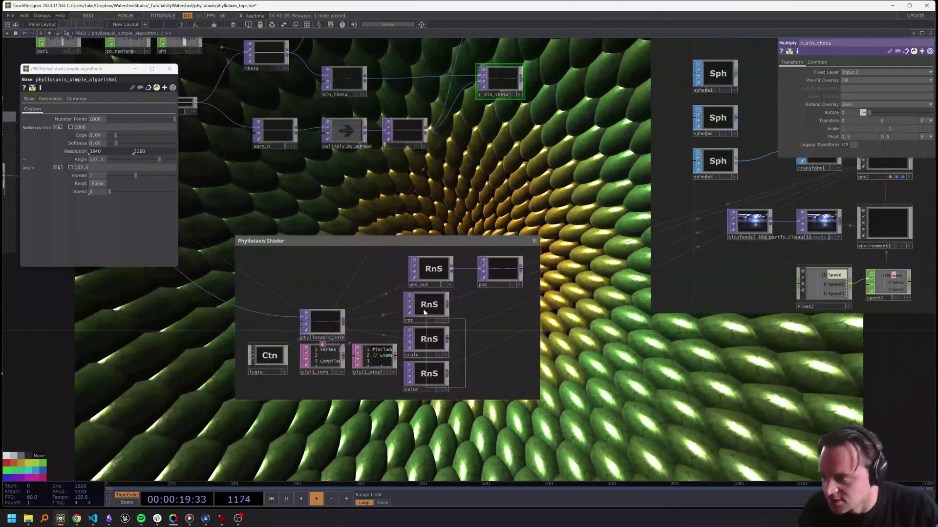
pyautogui.moveTo(424, 313); pyautogui.dragTo(423, 308)
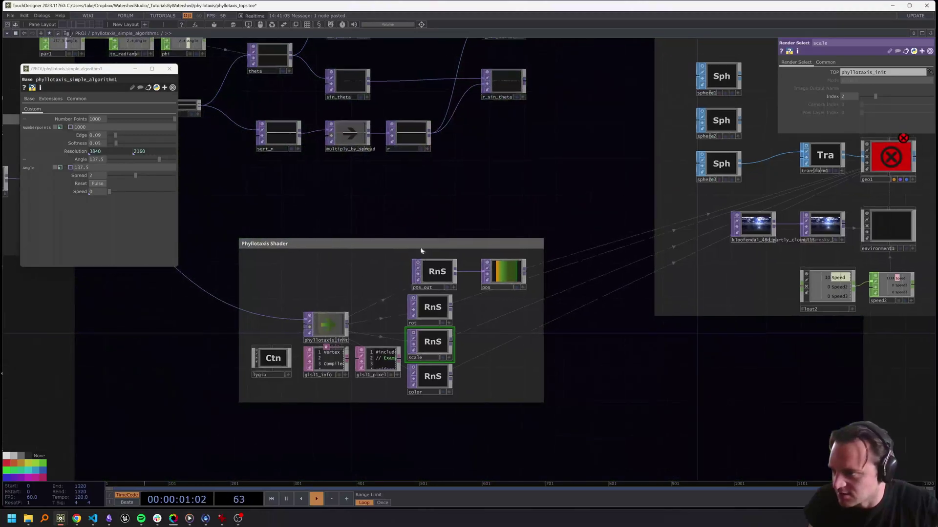
pyautogui.moveTo(421, 251); pyautogui.dragTo(428, 263)
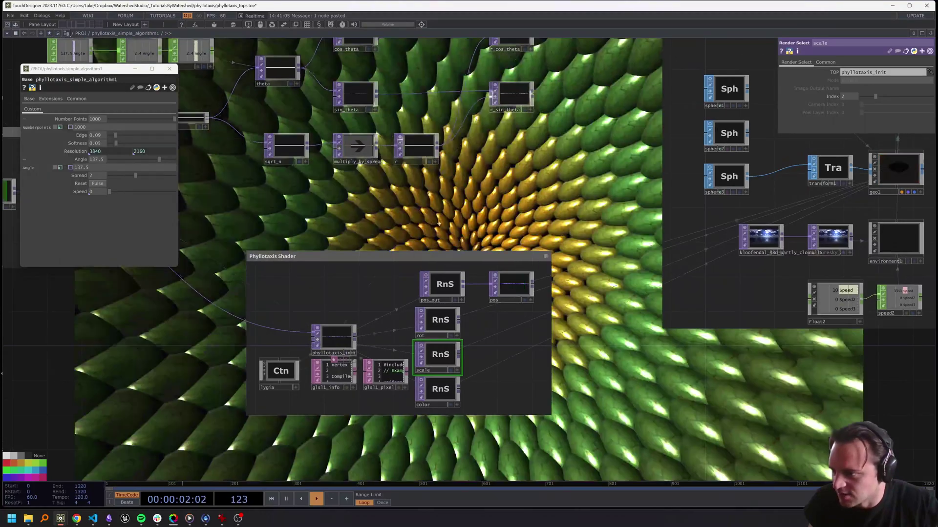
pyautogui.scroll(-5, 439, 224)
pyautogui.scroll(4, 529, 196)
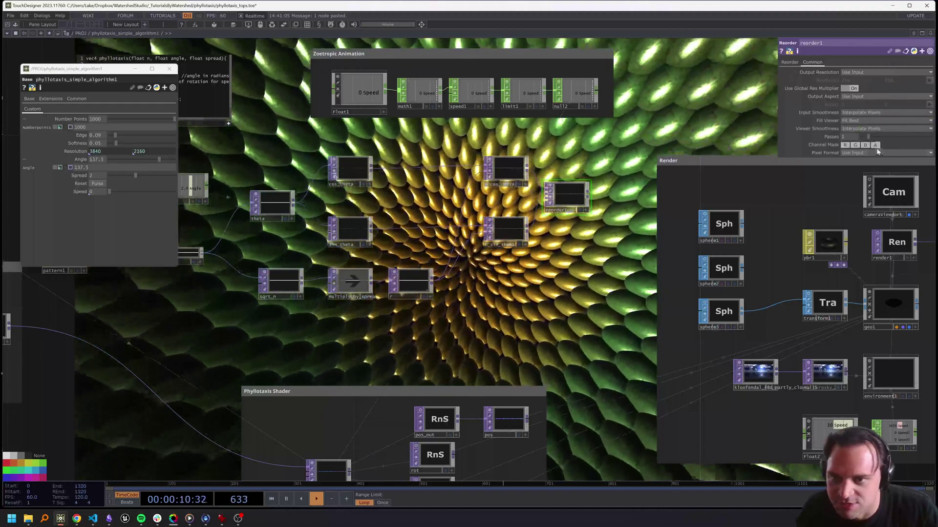
# - Choose the Reorder TOP's pixel format and take output green from Input 2 red and output blue from Input 3 red
pyautogui.click(878, 152)
pyautogui.click(865, 190)
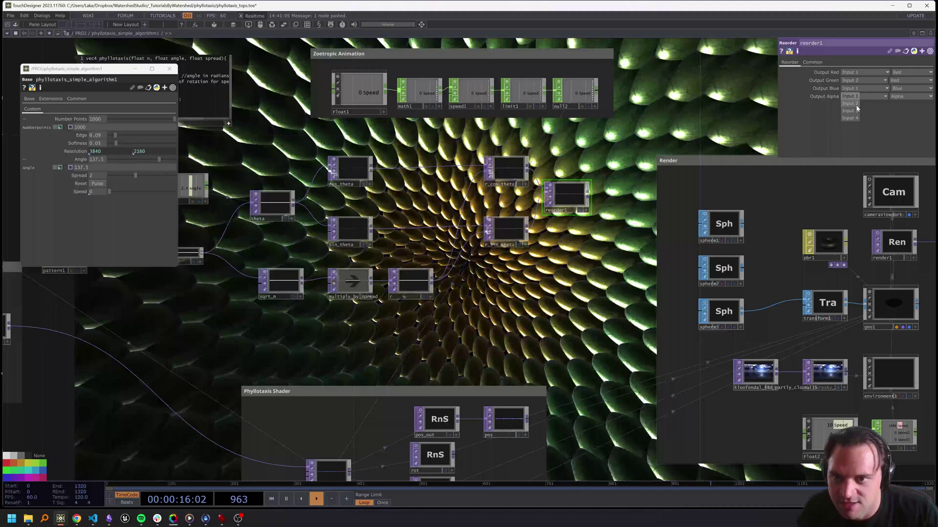
pyautogui.click(852, 110)
pyautogui.click(900, 90)
pyautogui.click(898, 103)
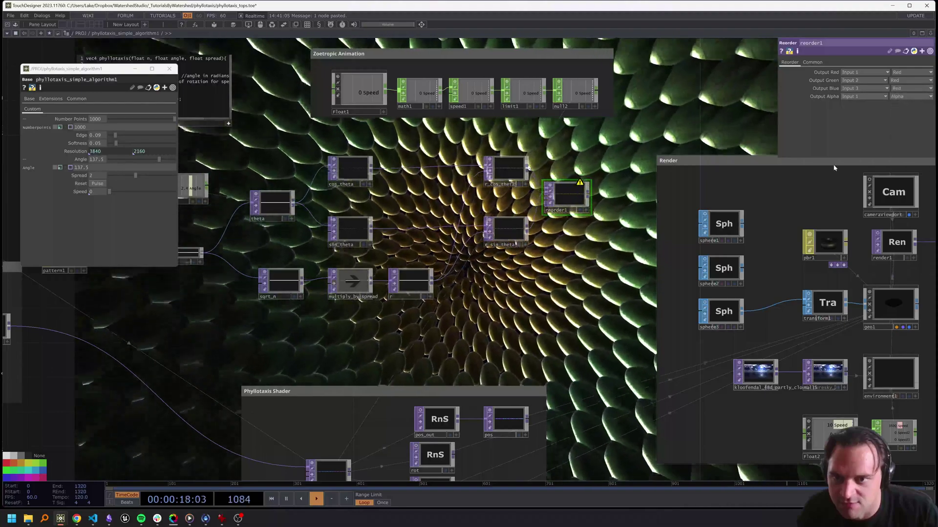
# - Review the z formula in the code and create a Select TOP referencing n below r_sin_theta
pyautogui.moveTo(459, 300); pyautogui.dragTo(544, 311)
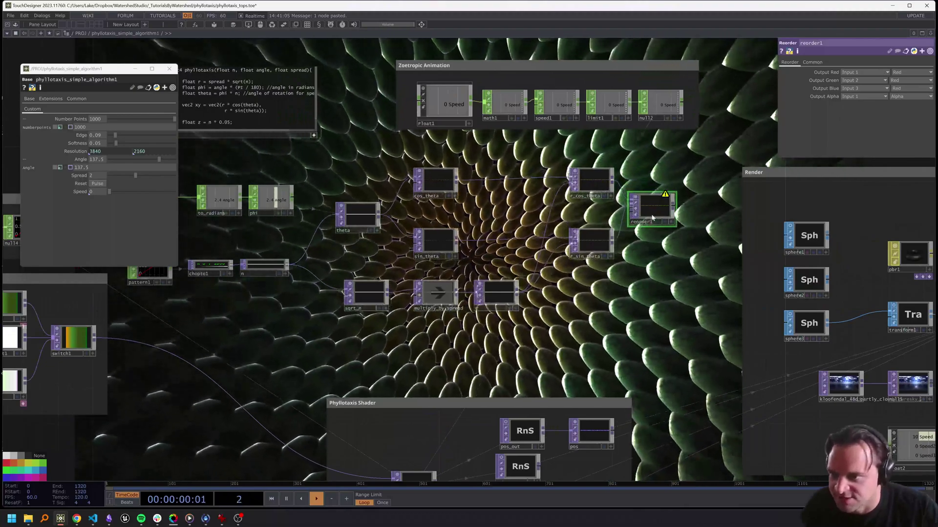
pyautogui.moveTo(235, 165); pyautogui.dragTo(291, 170)
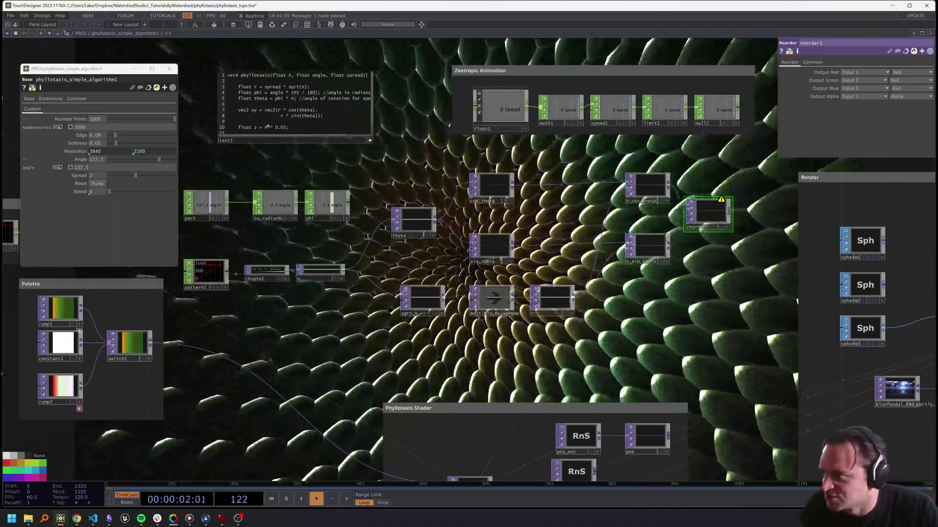
pyautogui.click(286, 127)
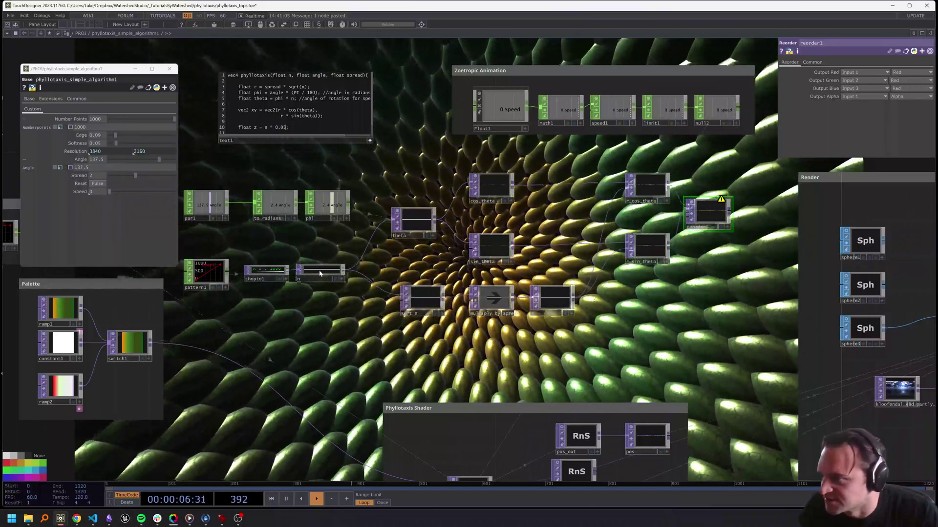
pyautogui.click(319, 273)
pyautogui.hotkey('alt', 's')
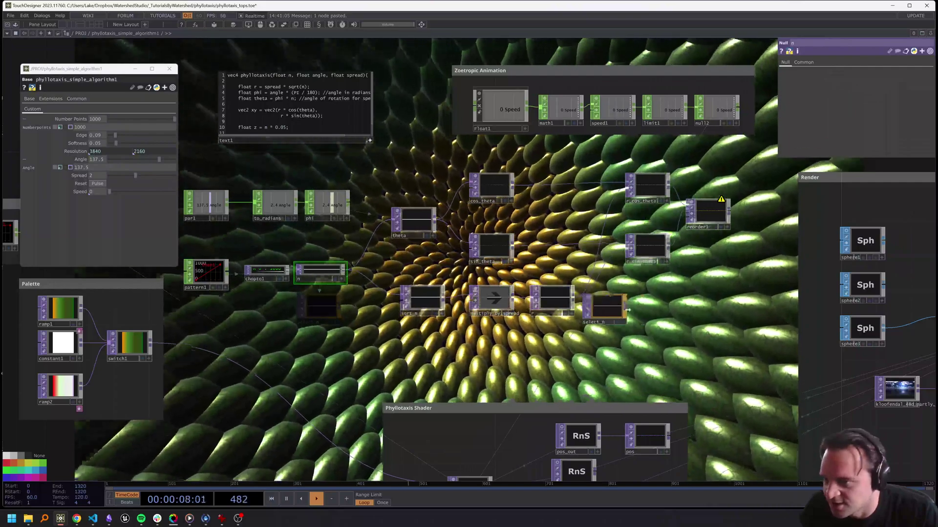
pyautogui.press('Tab')
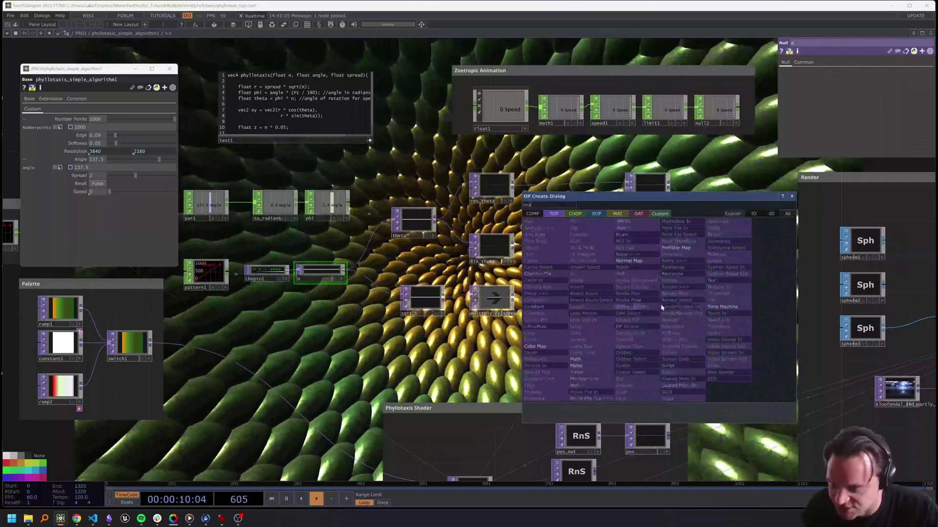
pyautogui.click(582, 352)
pyautogui.click(690, 309)
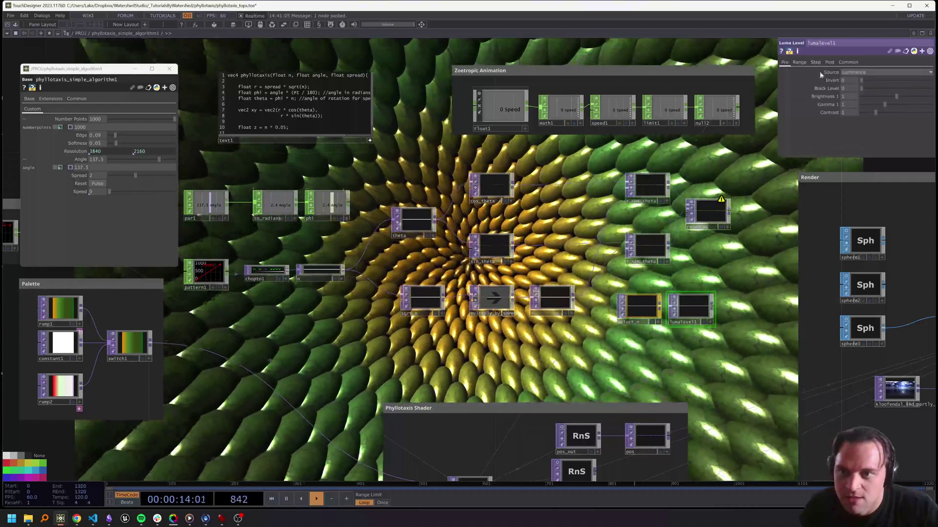
pyautogui.press('Delete')
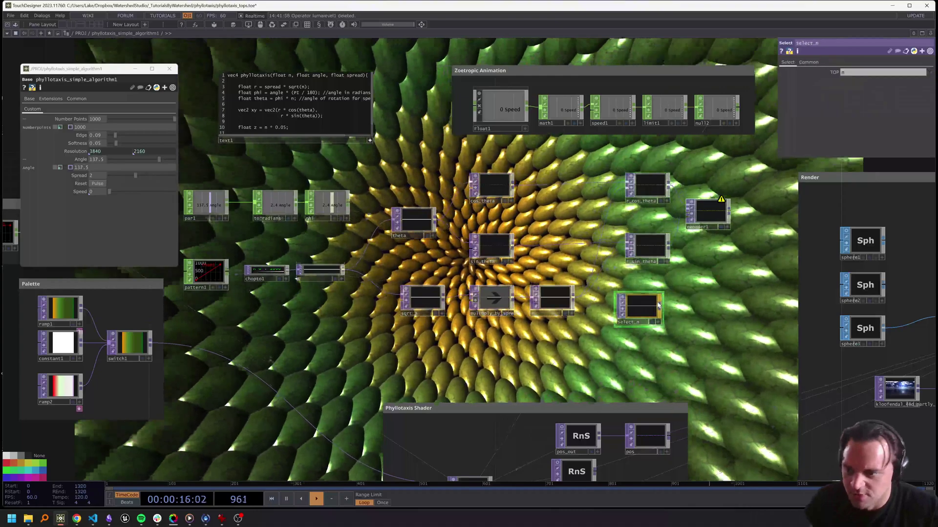
# - Add a Math TOP after select_n and set its Multiply value to .05
pyautogui.press('Tab')
pyautogui.write('n')
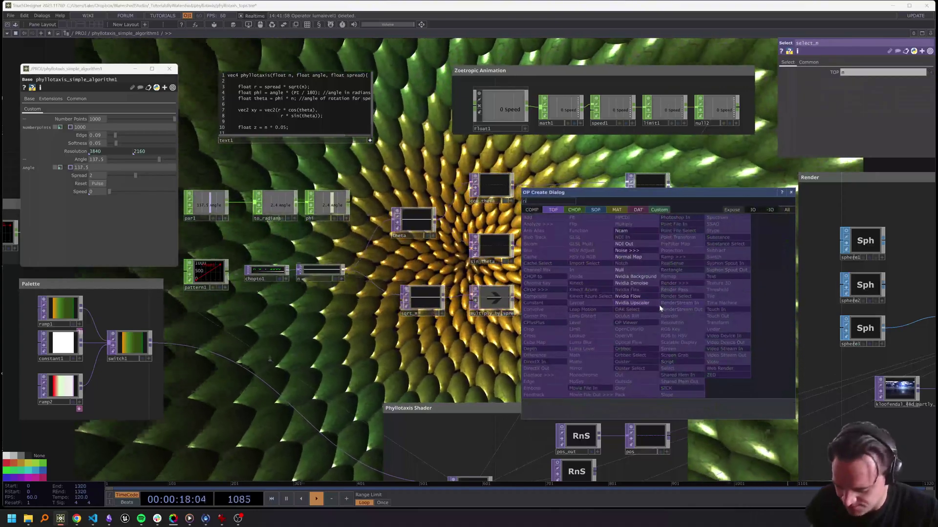
pyautogui.click(596, 356)
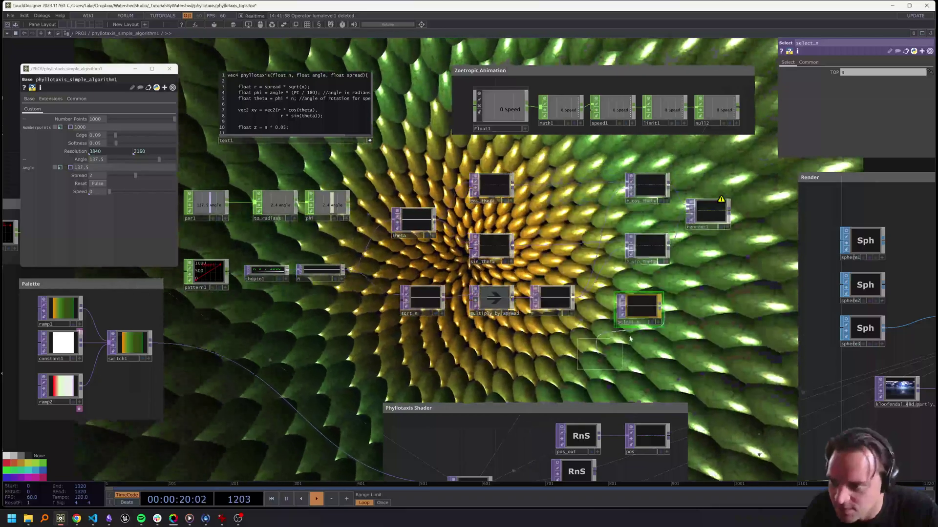
pyautogui.click(701, 308)
pyautogui.click(803, 62)
pyautogui.click(865, 81)
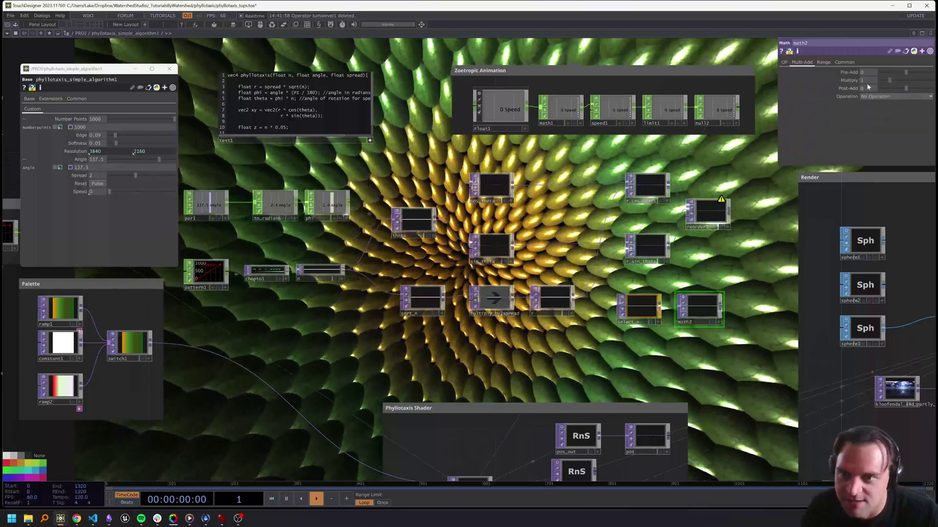
pyautogui.write('.05')
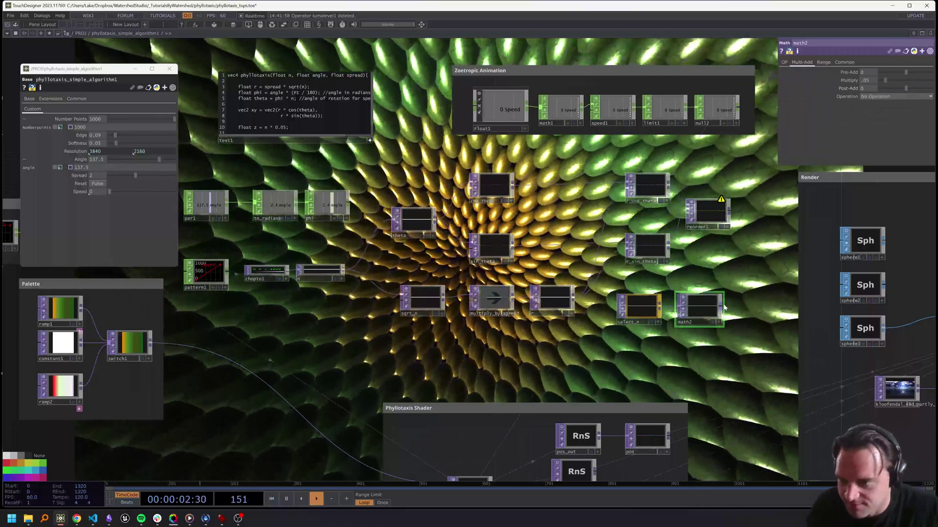
# - Connect the Math TOP as the Reorder TOP's third input and rename the Reorder TOP as position_vecotr
pyautogui.moveTo(721, 306); pyautogui.dragTo(682, 213)
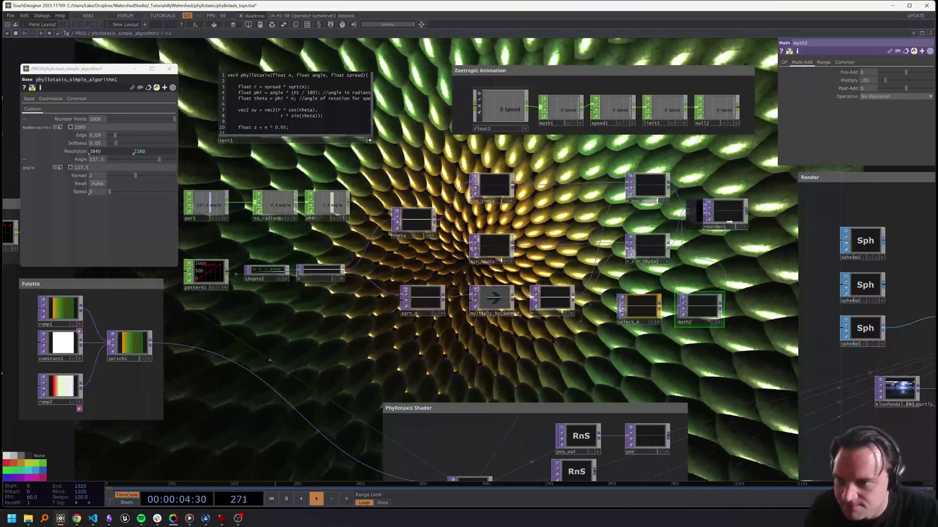
pyautogui.moveTo(709, 341); pyautogui.dragTo(602, 359)
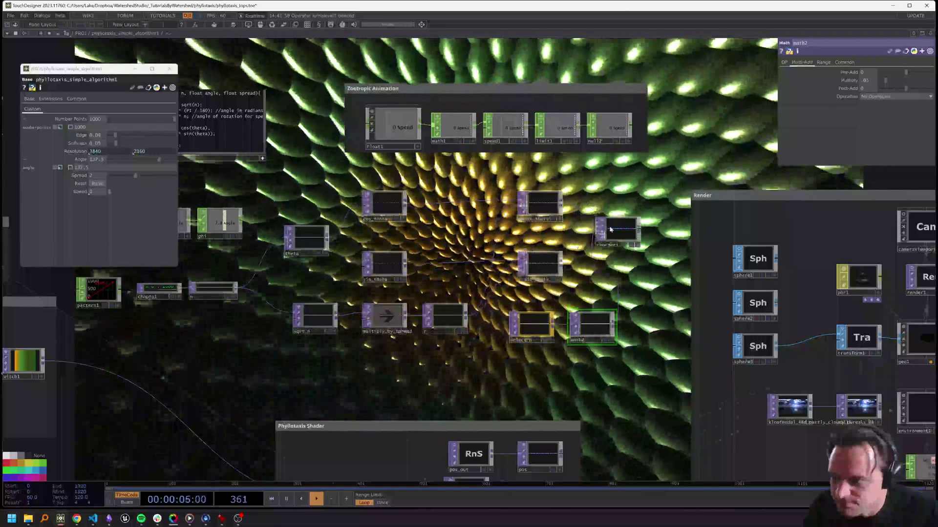
pyautogui.moveTo(616, 246); pyautogui.dragTo(633, 232)
pyautogui.click(632, 228)
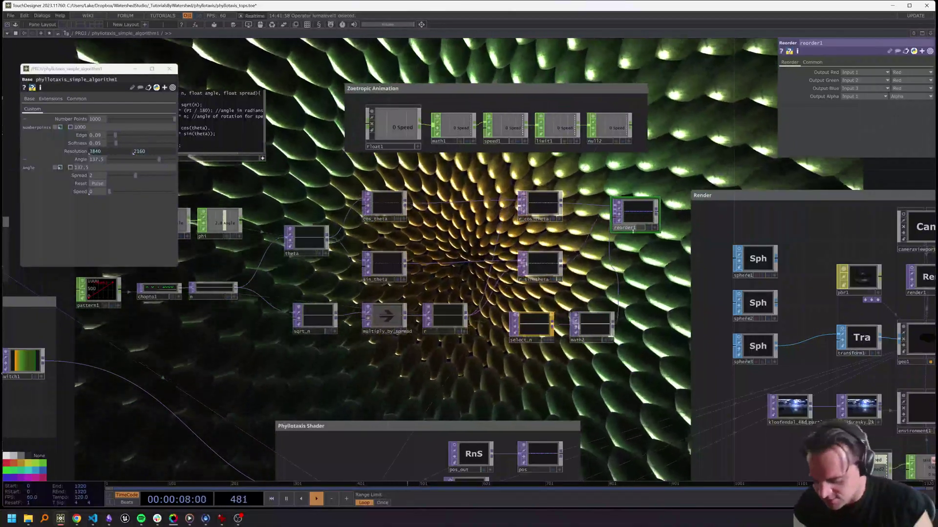
pyautogui.write('pos1tion_vecotr')
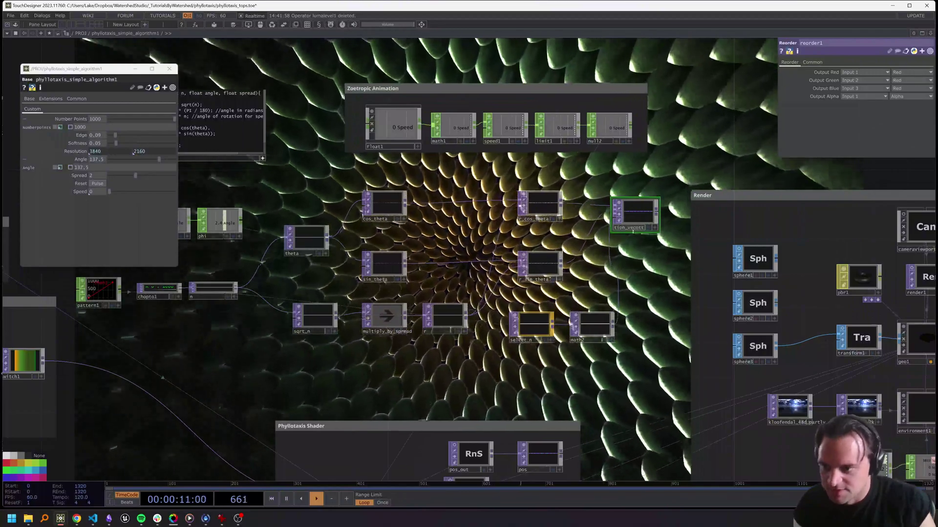
pyautogui.press('Return')
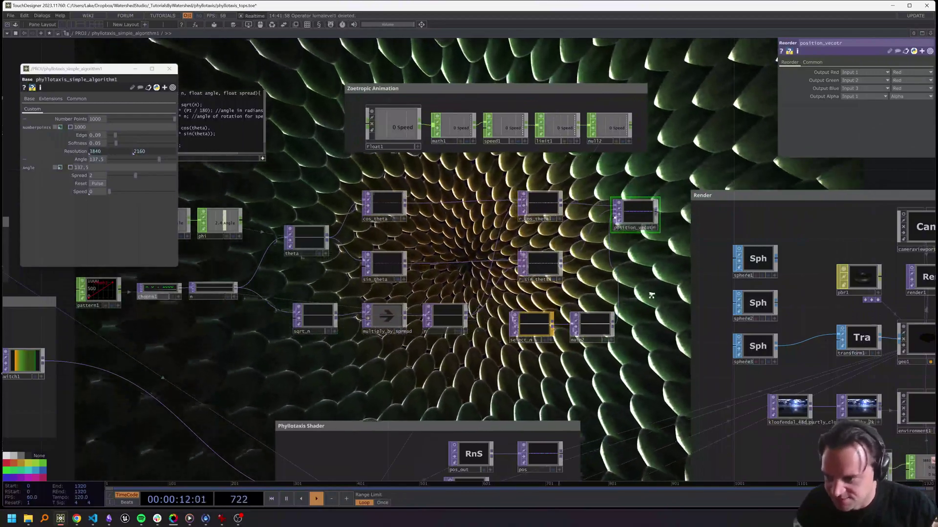
# - Connect position_vecotr to the pos Null and pull the Phyllotaxis Shader frame's upper edge back below the new network
pyautogui.scroll(-3, 652, 293)
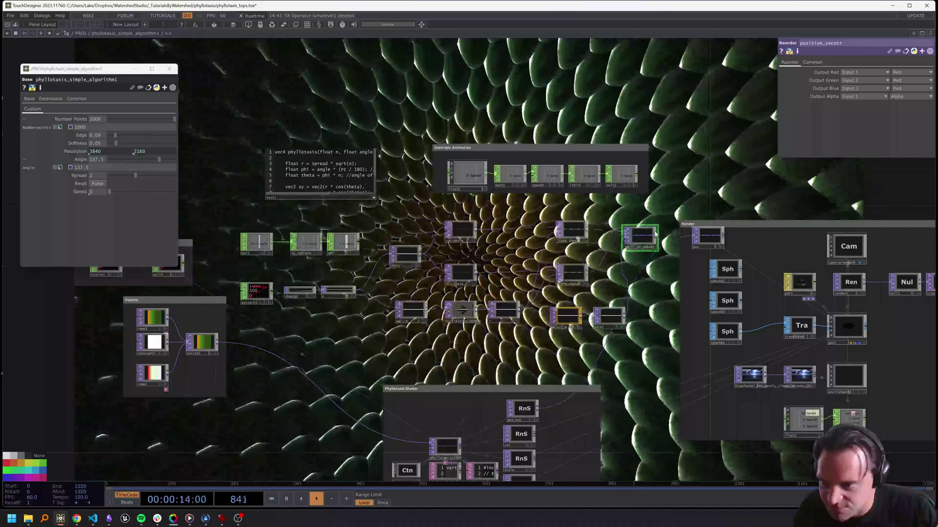
pyautogui.moveTo(656, 236); pyautogui.dragTo(706, 238)
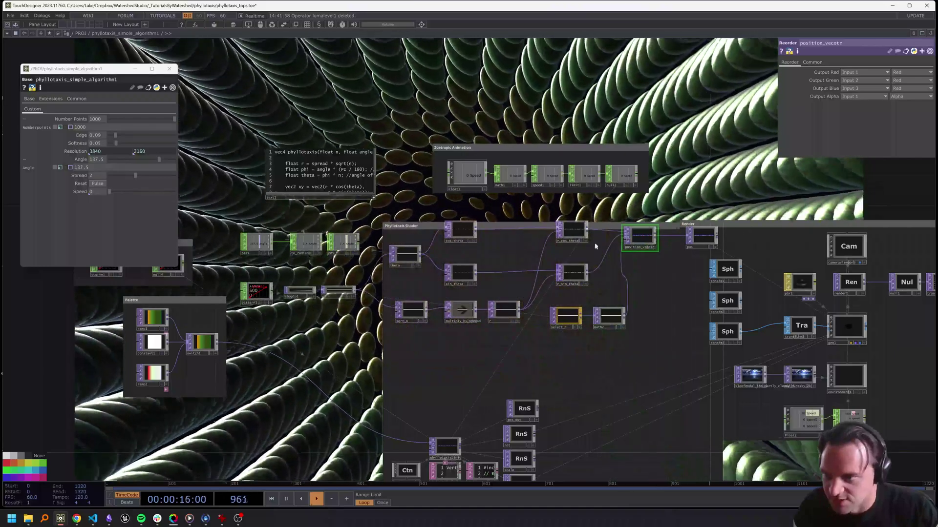
pyautogui.moveTo(515, 221); pyautogui.dragTo(518, 387)
pyautogui.moveTo(609, 316); pyautogui.dragTo(550, 310)
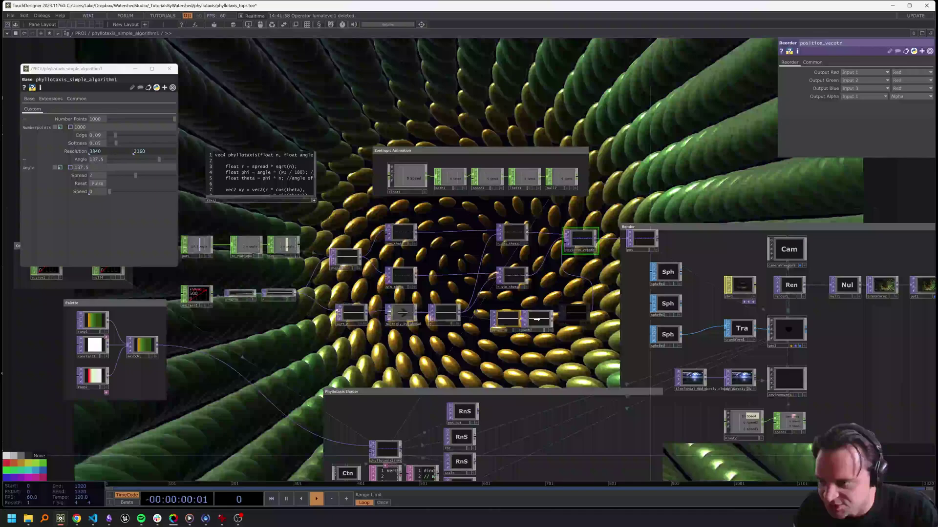
# - Move the Render group farther away from the network and place the pos Null just after position_vecotr
pyautogui.moveTo(710, 242); pyautogui.dragTo(616, 174)
pyautogui.moveTo(532, 200); pyautogui.dragTo(447, 230)
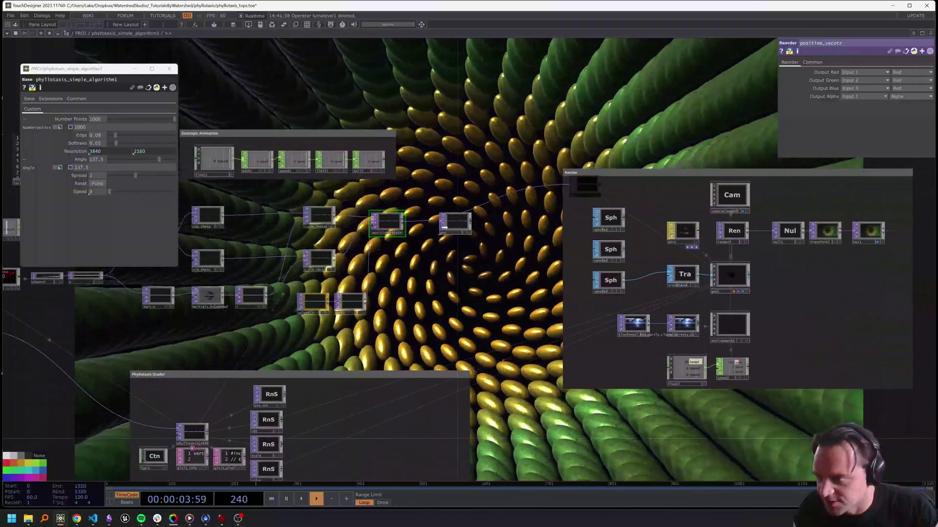
pyautogui.moveTo(324, 449); pyautogui.dragTo(371, 428)
pyautogui.moveTo(355, 467); pyautogui.dragTo(366, 442)
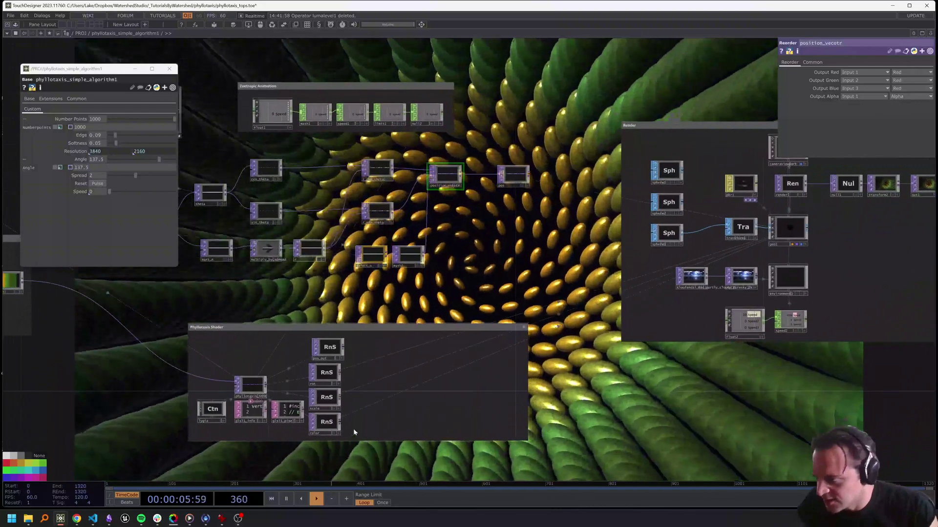
# - Copy the pos Null and paste three copies below it, fed by position_vecotr
pyautogui.click(513, 177)
pyautogui.hotkey('ctrl', 'c')
pyautogui.hotkey('ctrl', 'v')
pyautogui.hotkey('ctrl', 'v')
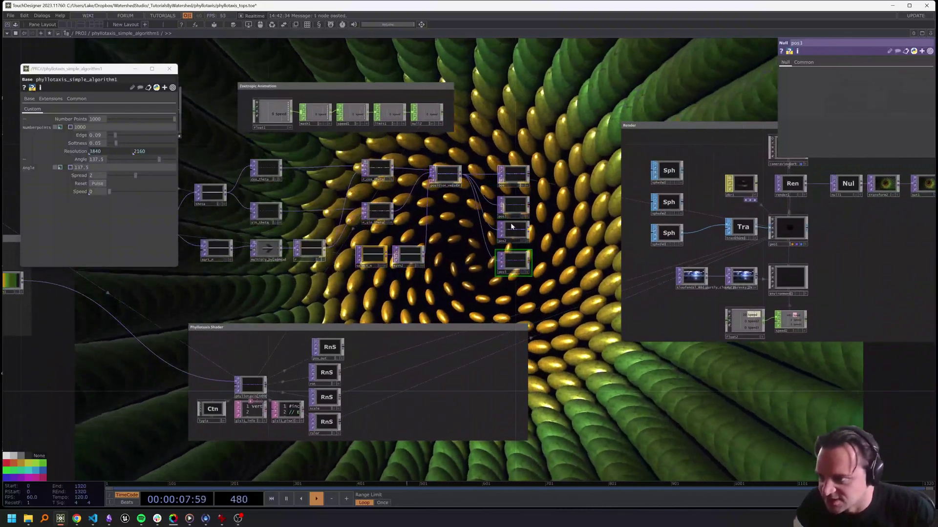
pyautogui.hotkey('ctrl', 'v')
# - Delete the Render Select TOPs from the Phyllotaxis Shader group and rename the pos copies rot, scale and color
pyautogui.click(323, 352)
pyautogui.press('Delete')
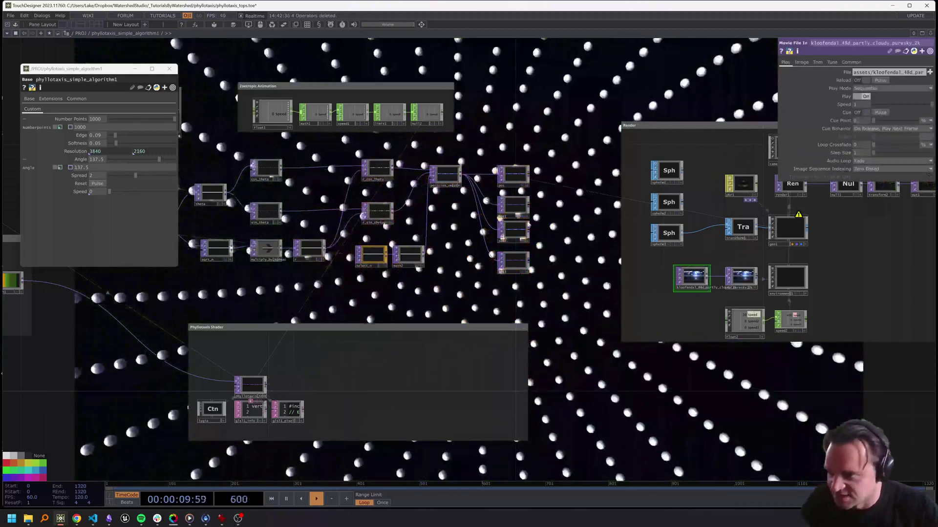
pyautogui.click(511, 217)
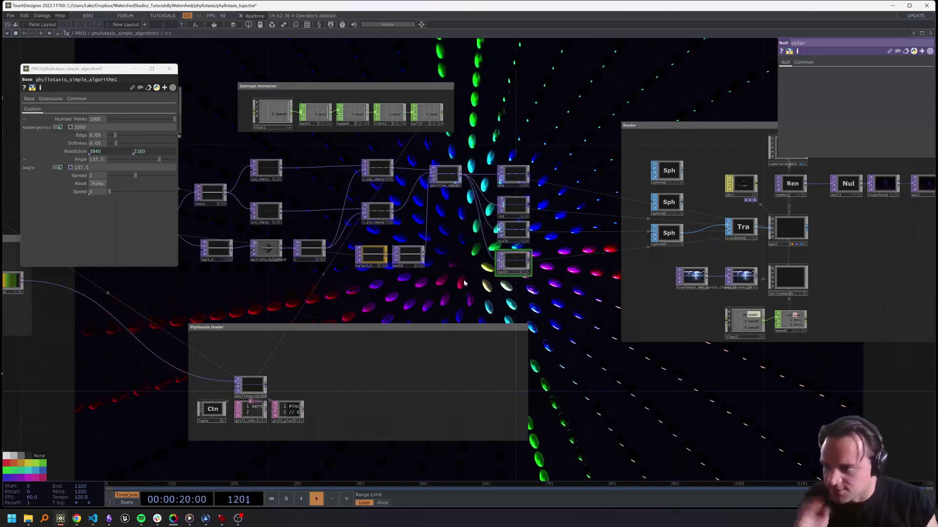
# - Narrow the Phyllotaxis Shader frame to fit around its remaining shader nodes
pyautogui.moveTo(466, 285); pyautogui.dragTo(481, 305)
pyautogui.moveTo(452, 372); pyautogui.dragTo(458, 409)
pyautogui.moveTo(297, 393); pyautogui.dragTo(438, 313)
pyautogui.moveTo(597, 351); pyautogui.dragTo(517, 381)
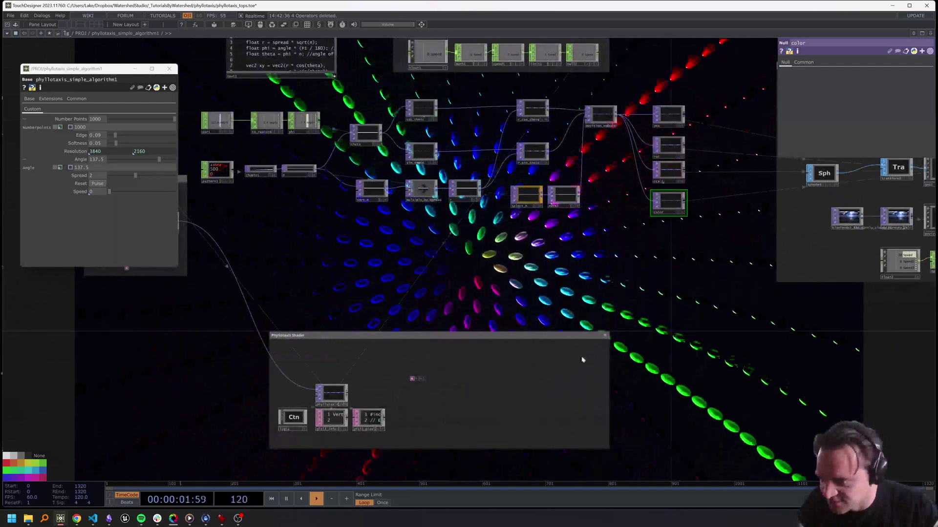
pyautogui.moveTo(438, 400); pyautogui.dragTo(387, 405)
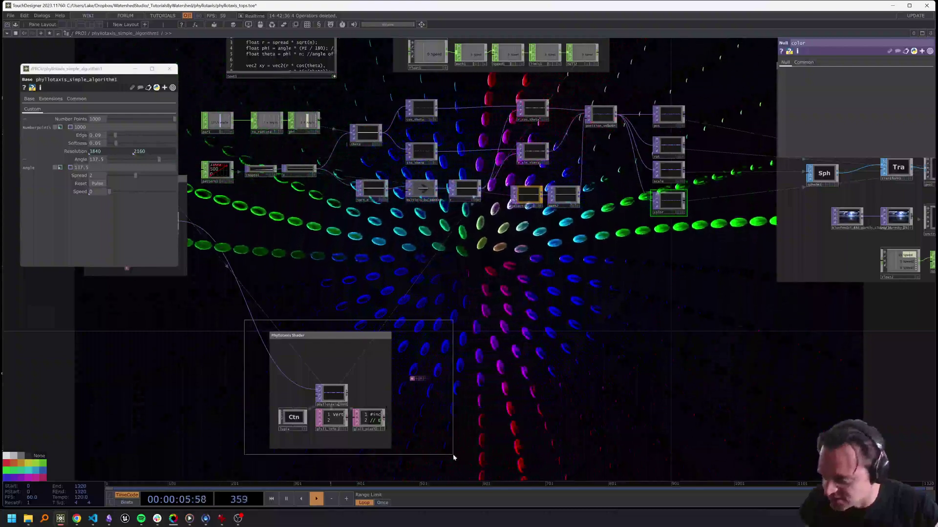
pyautogui.moveTo(453, 456); pyautogui.dragTo(453, 453, button='right')
pyautogui.press('Delete')
pyautogui.moveTo(372, 294); pyautogui.dragTo(423, 329)
pyautogui.hotkey('ctrl', 'z')
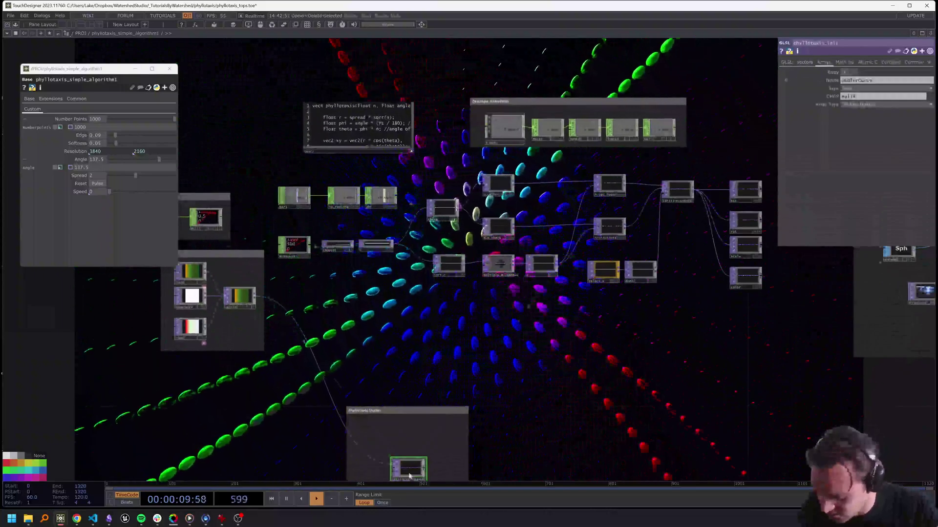
# - Feed the color Null from a new Constant TOP with resolution 1000 by 1 and 32-bit float (RGBA) pixel format, and place color level with it
pyautogui.moveTo(521, 302); pyautogui.dragTo(500, 386)
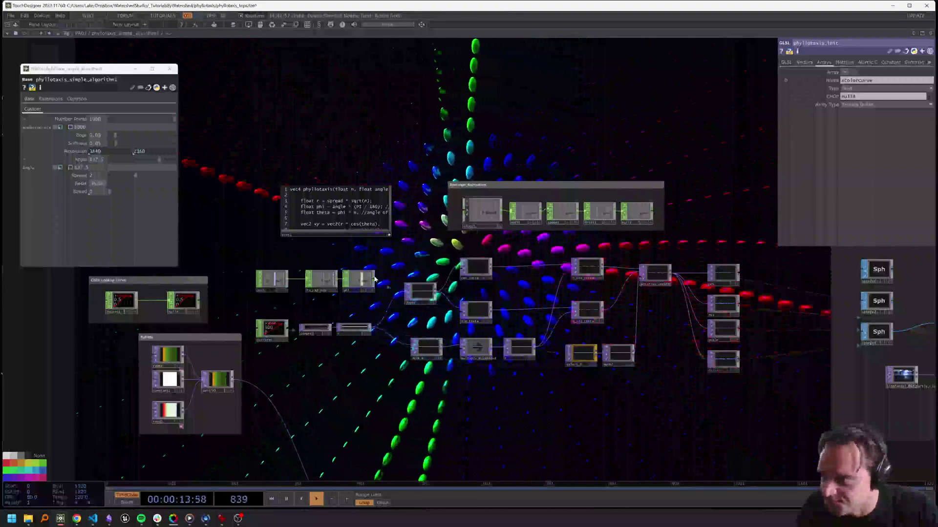
pyautogui.moveTo(698, 371); pyautogui.dragTo(748, 366)
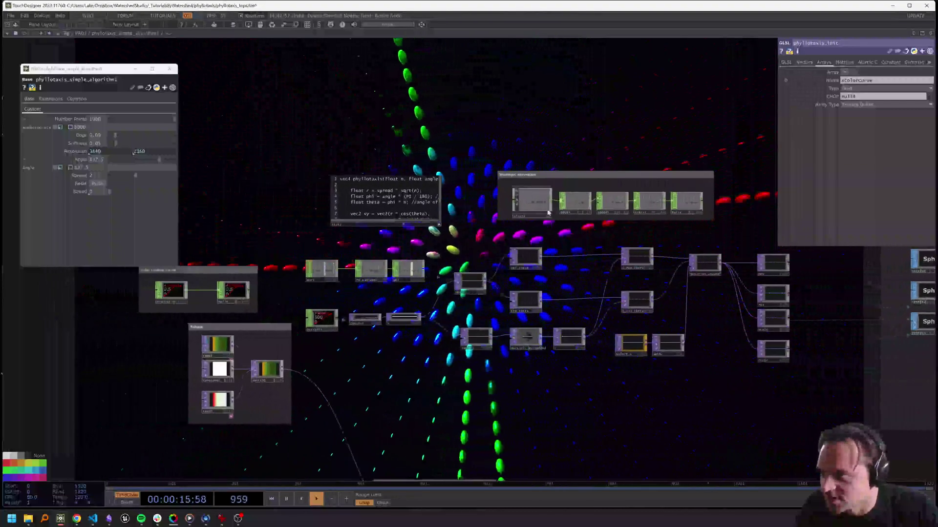
pyautogui.moveTo(681, 400); pyautogui.dragTo(528, 367)
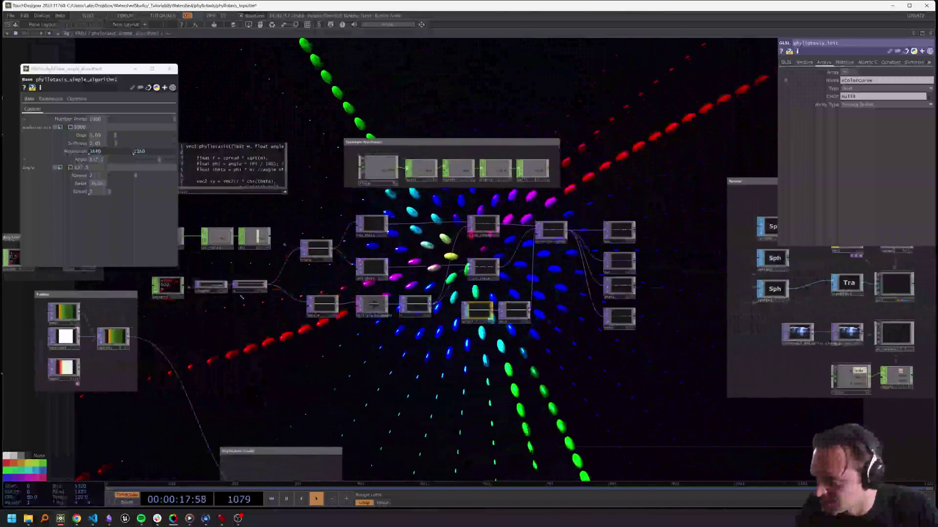
pyautogui.press('Tab')
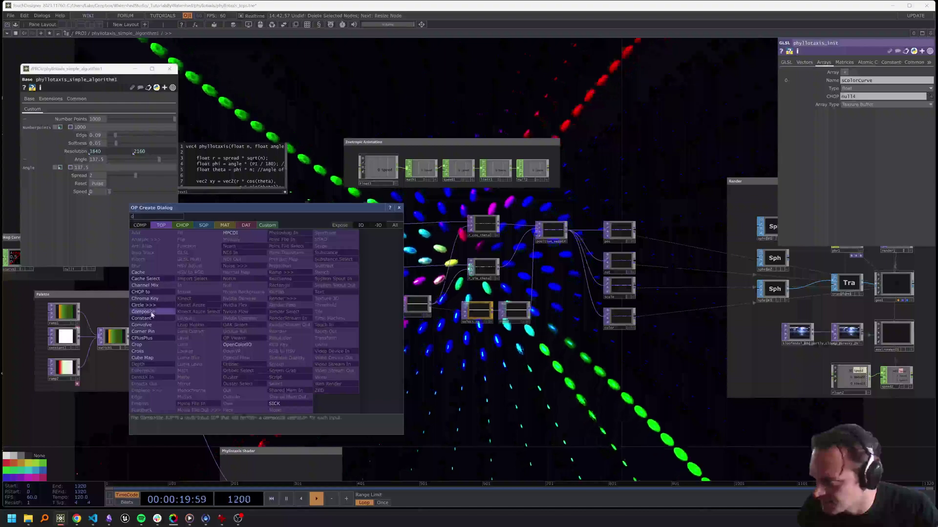
pyautogui.click(144, 318)
pyautogui.click(432, 352)
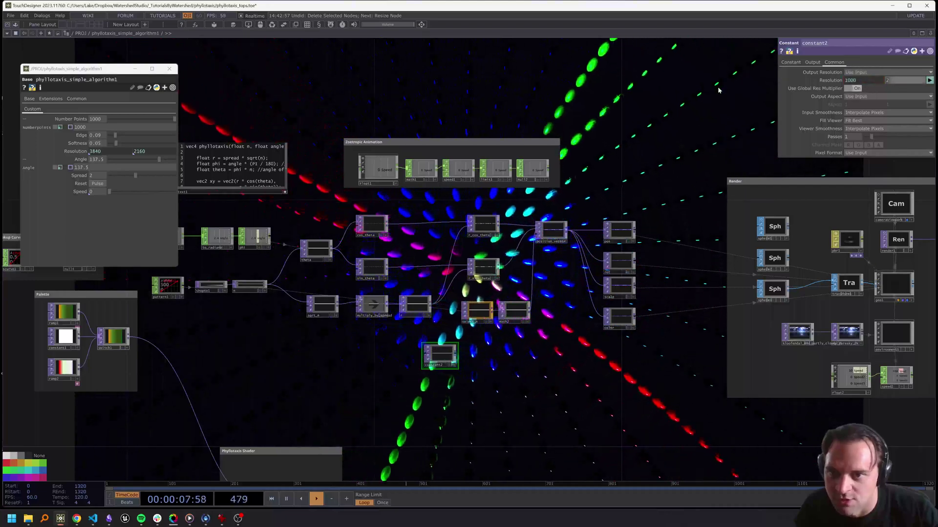
pyautogui.click(864, 155)
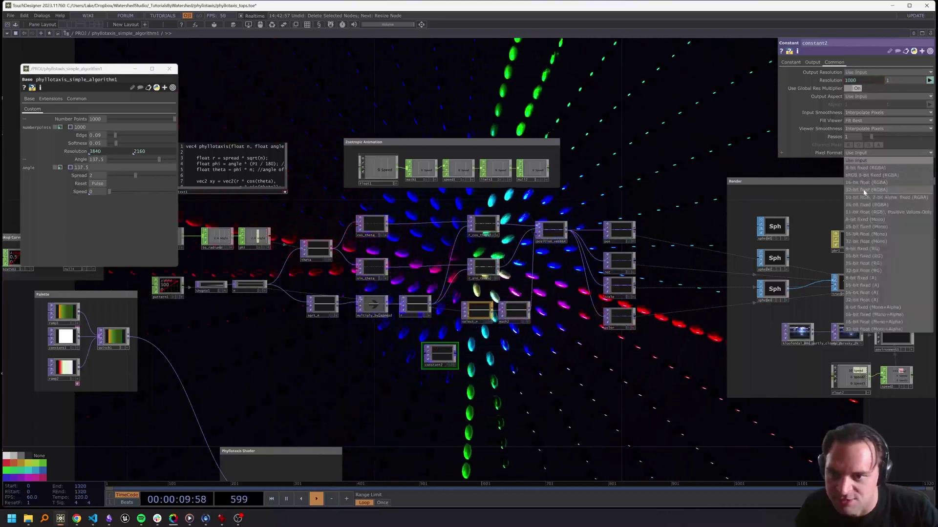
pyautogui.click(864, 191)
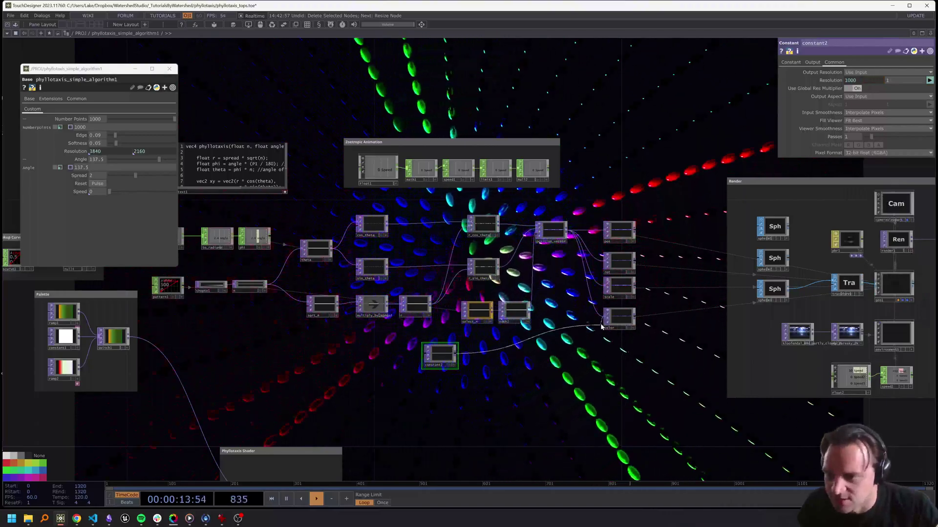
pyautogui.moveTo(601, 326); pyautogui.dragTo(620, 356)
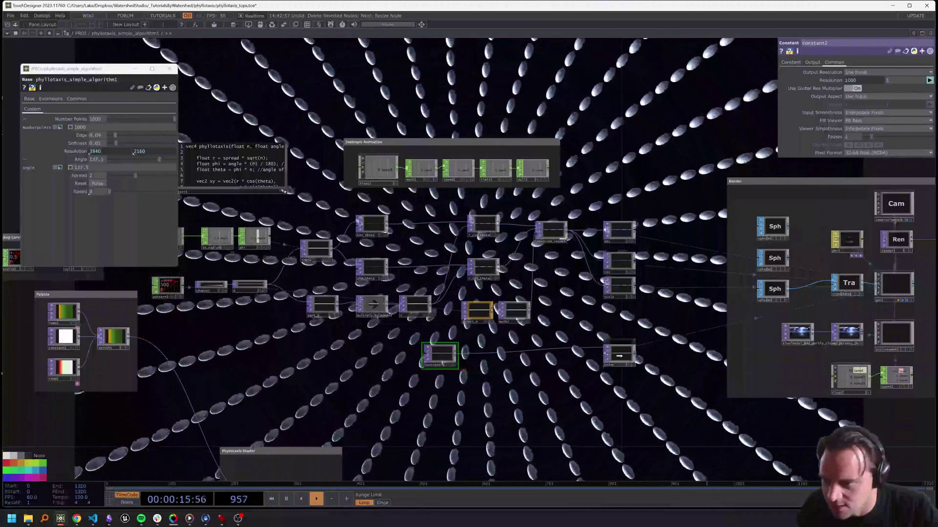
# - Examine the pixel shader code in the Phyllotaxis Shader group for how size, scale and color are calculated
pyautogui.moveTo(442, 364); pyautogui.dragTo(597, 244)
pyautogui.scroll(5, 369, 407)
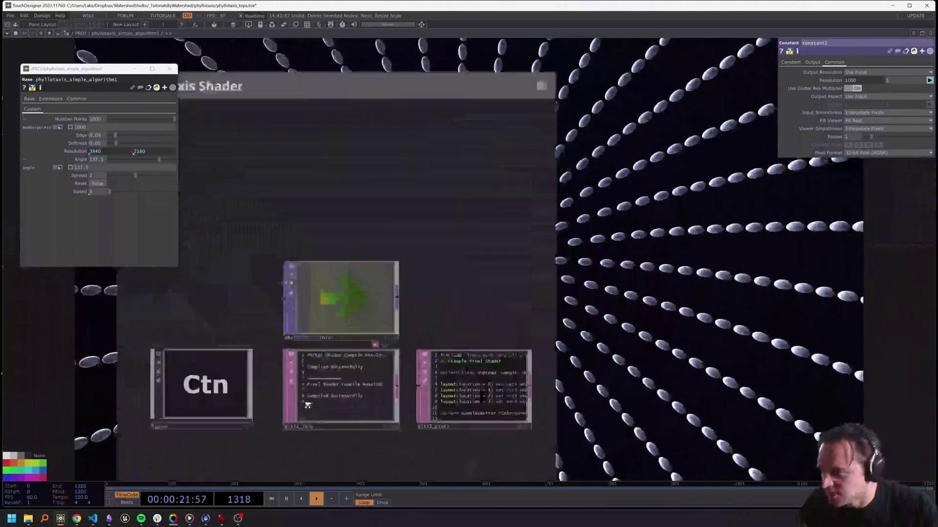
pyautogui.scroll(5, 308, 405)
pyautogui.scroll(5, 715, 293)
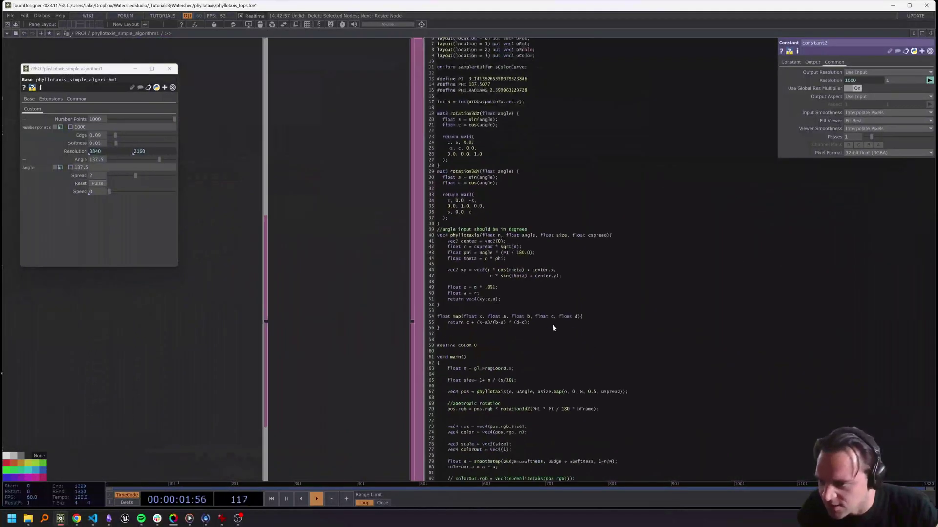
pyautogui.scroll(1, 542, 333)
pyautogui.moveTo(310, 362); pyautogui.dragTo(269, 358)
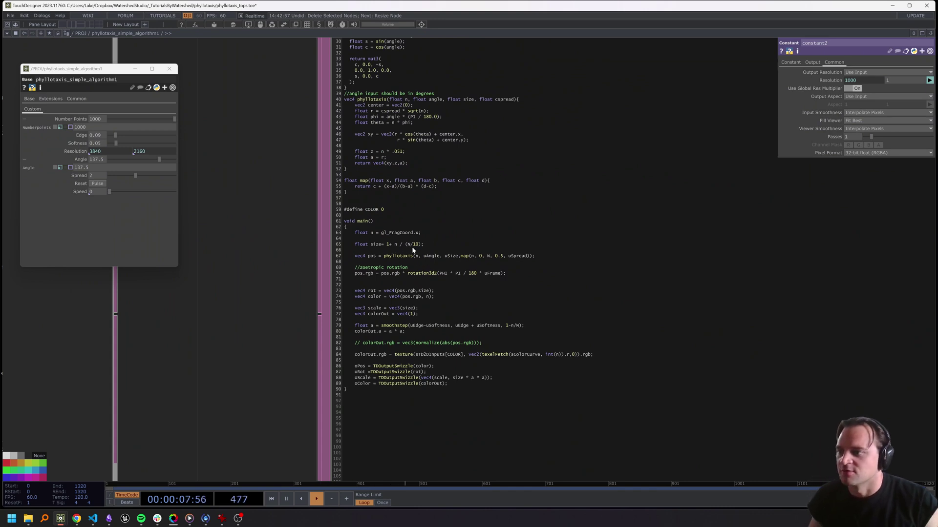
pyautogui.scroll(-10, 390, 270)
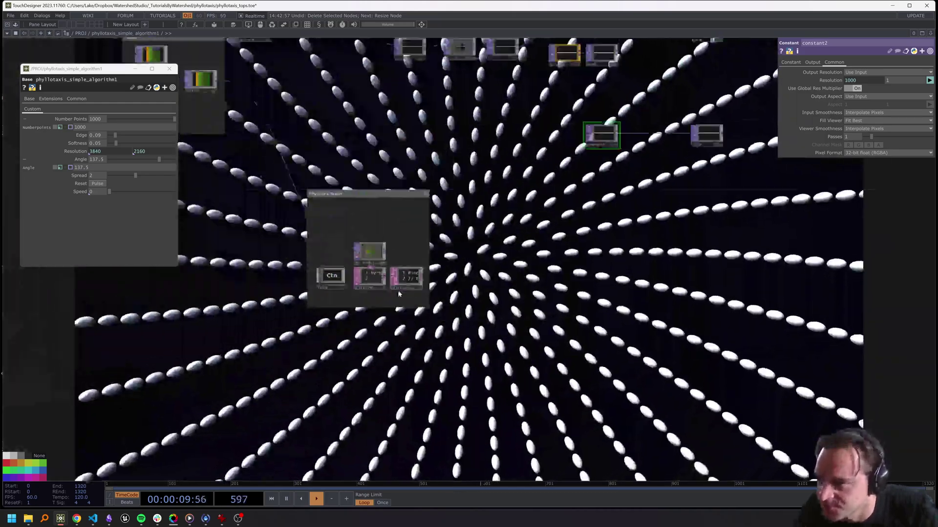
pyautogui.scroll(10, 465, 316)
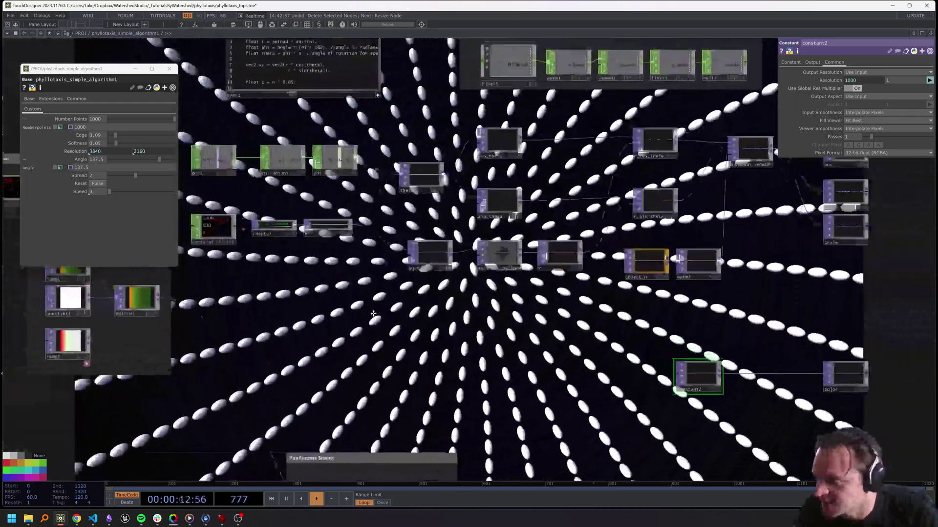
# - Move the Palette group down beside the Phyllotaxis Shader group
pyautogui.moveTo(373, 314); pyautogui.dragTo(525, 344)
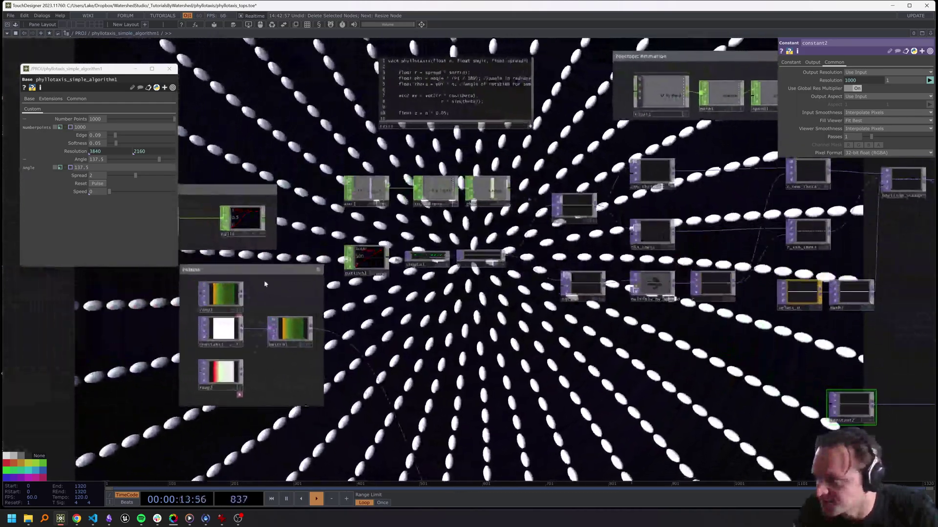
pyautogui.moveTo(266, 273); pyautogui.dragTo(187, 334)
pyautogui.scroll(-3, 409, 333)
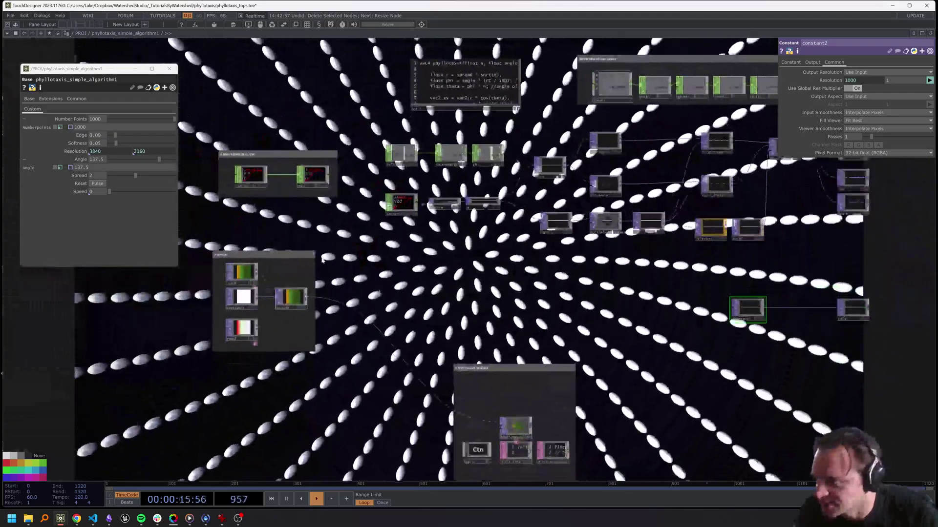
# - Insert a Limit TOP between chopto1 and n with Quantize Value set to Floor and a value step of 1, and save the project
pyautogui.scroll(6, 445, 240)
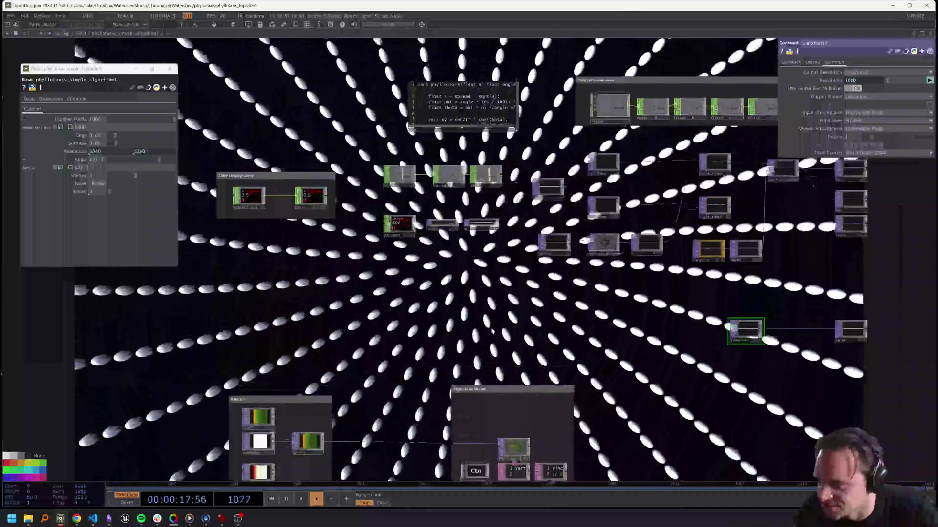
pyautogui.scroll(-4, 445, 241)
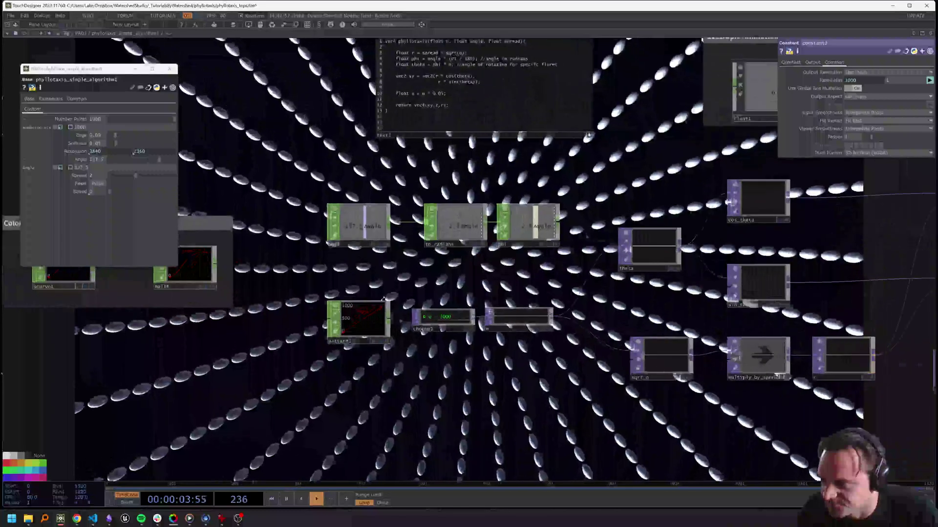
pyautogui.moveTo(455, 345); pyautogui.dragTo(448, 326, button='right')
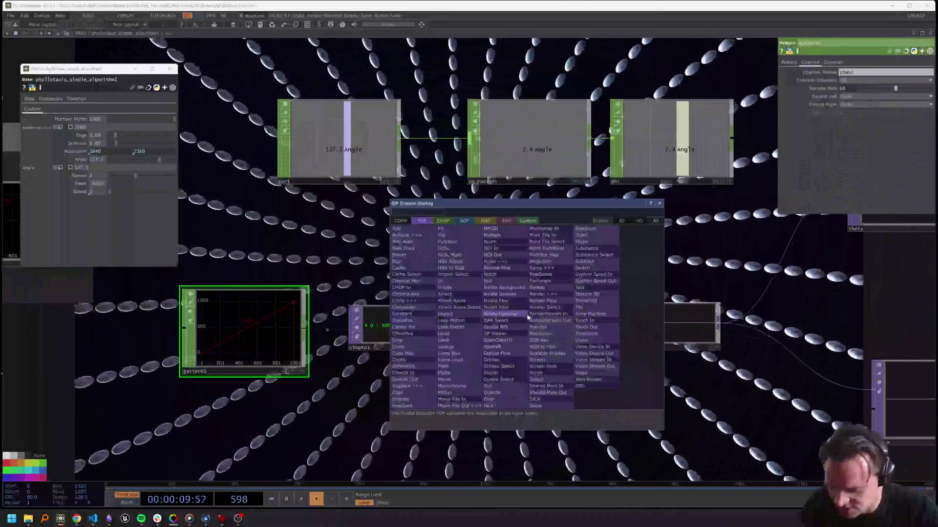
pyautogui.click(472, 341)
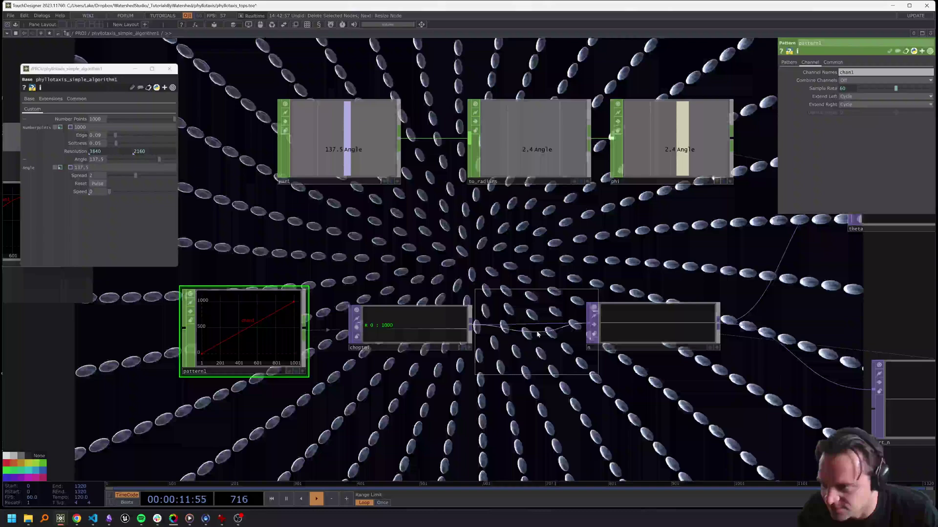
pyautogui.click(529, 331)
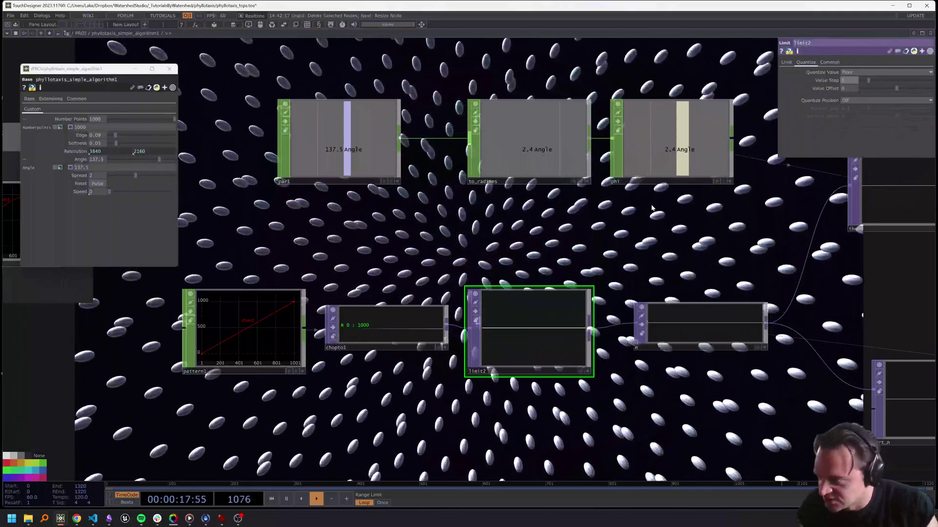
pyautogui.scroll(-6, 489, 274)
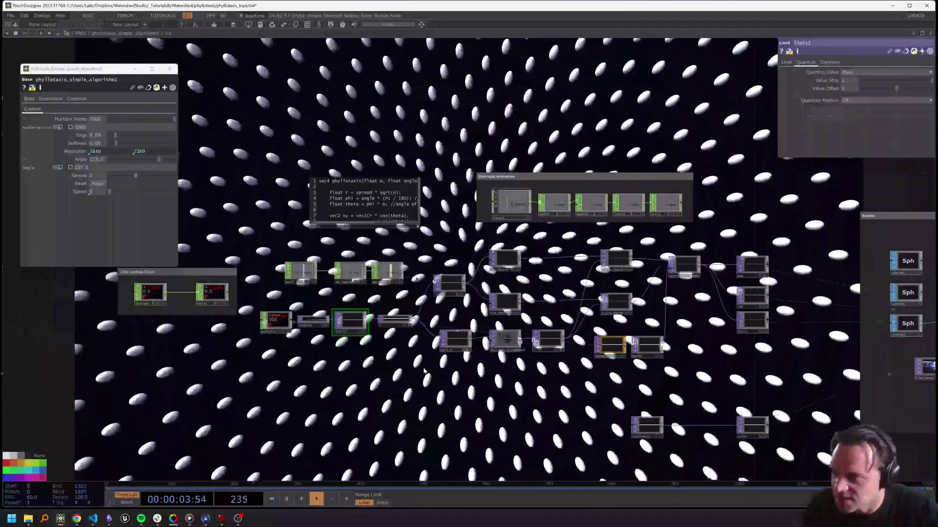
pyautogui.hotkey('ctrl', 's')
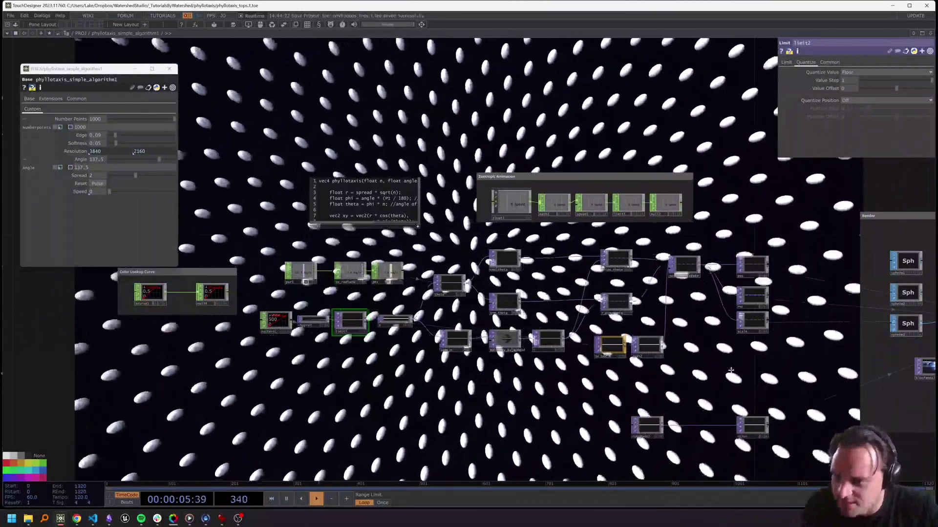
# - Copy select_n, paste it below the original and add a Math TOP fed by the copy
pyautogui.scroll(4, 635, 337)
pyautogui.moveTo(243, 417); pyautogui.dragTo(596, 368)
pyautogui.moveTo(908, 344); pyautogui.dragTo(538, 362)
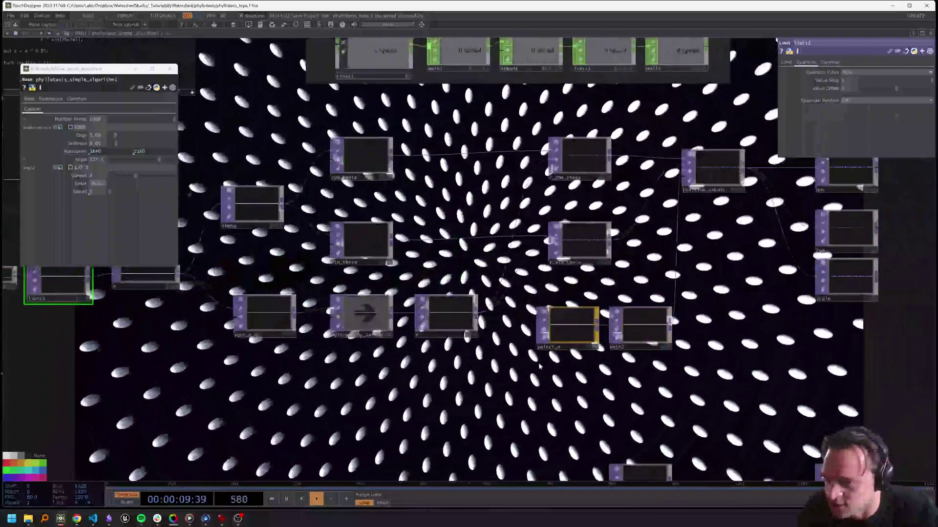
pyautogui.click(565, 331)
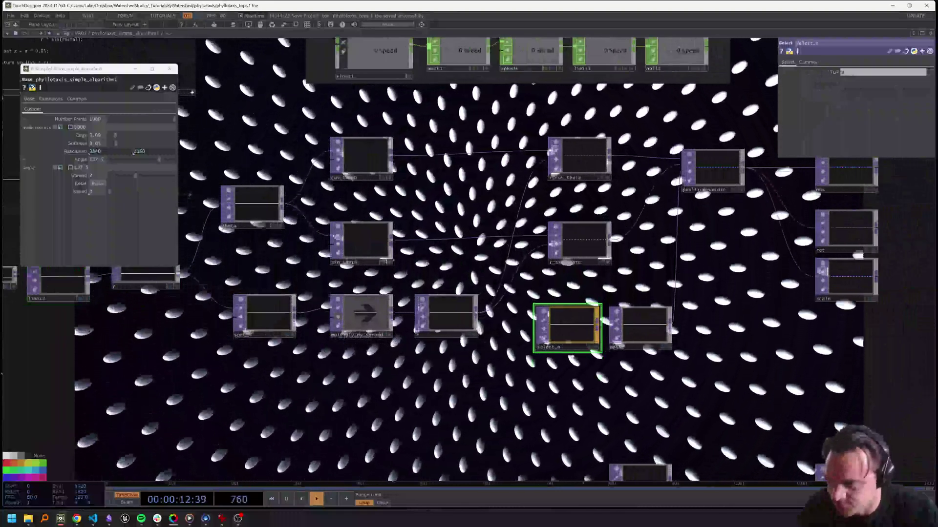
pyautogui.hotkey('ctrl', 'c')
pyautogui.hotkey('ctrl', 'v')
pyautogui.click(568, 398)
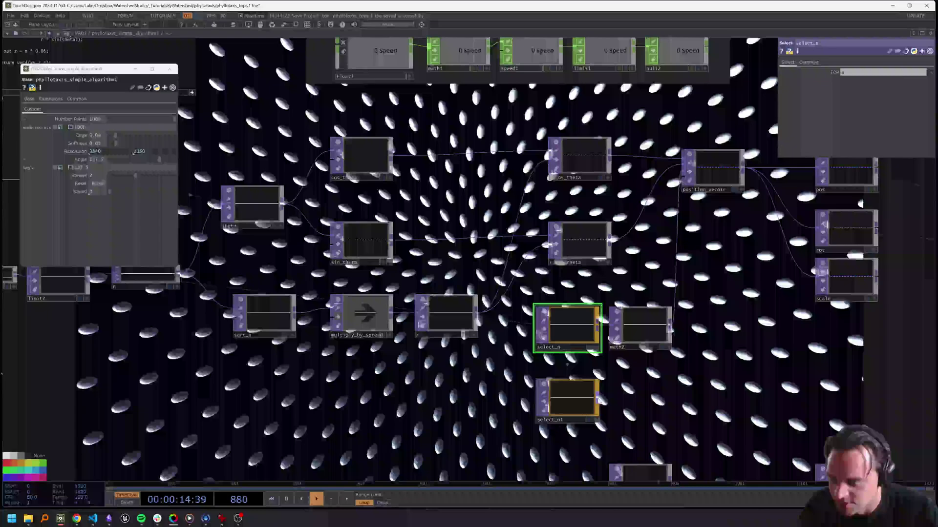
pyautogui.press('Tab')
pyautogui.click(535, 443)
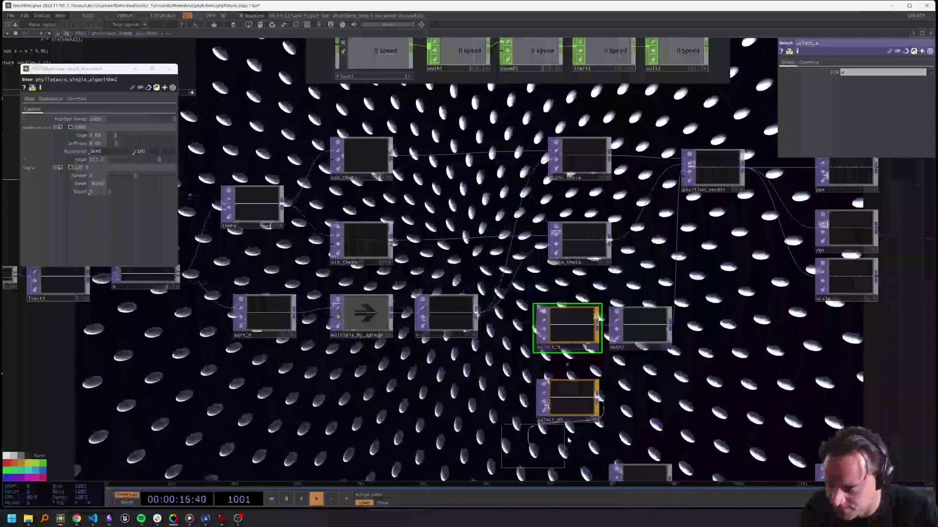
pyautogui.click(652, 400)
# - Set the new Math TOP's Multiply expression to 1/parent.PHYLO.par.Numberpoints
pyautogui.click(806, 62)
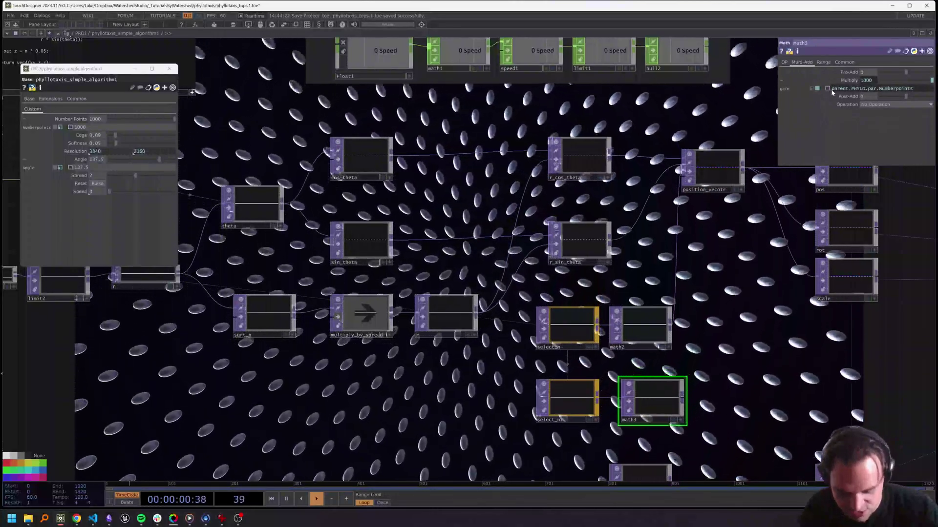
pyautogui.click(831, 89)
pyautogui.write('1/')
pyautogui.press('Return')
pyautogui.moveTo(676, 312); pyautogui.dragTo(602, 291)
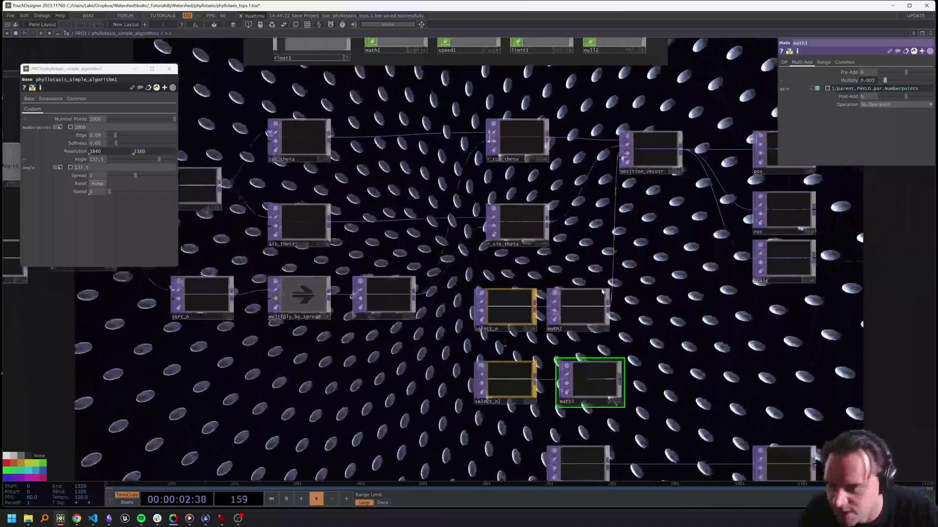
# - Rename the Math TOP n_over_N and set its Multiply expression to 1/(parent.PHYLO.par.Numberpoints/10) with a Post-Add of 1
pyautogui.click(580, 403)
pyautogui.write('n_')
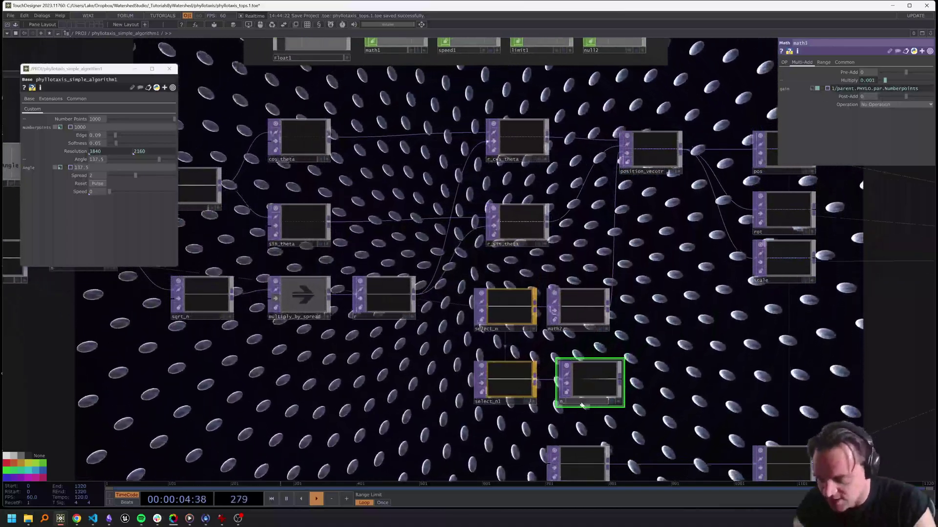
pyautogui.write('over_N')
pyautogui.press('Return')
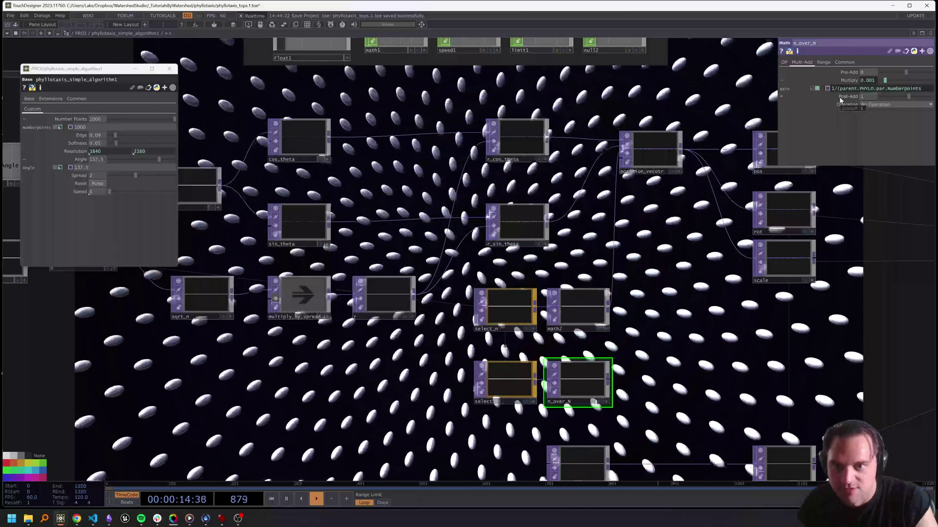
pyautogui.write(')')
pyautogui.press('Return')
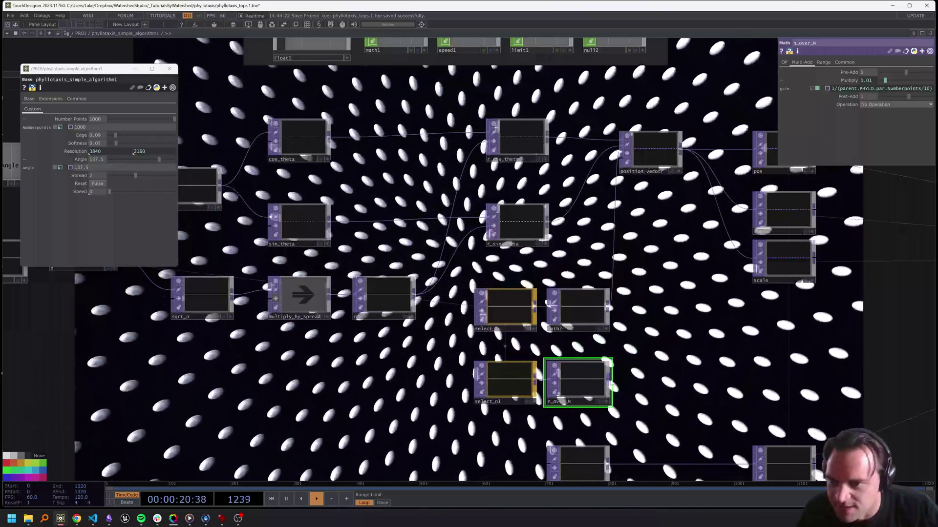
# - Connect n_over_N to the scale Null and move scale down level with it
pyautogui.moveTo(685, 310); pyautogui.dragTo(753, 259)
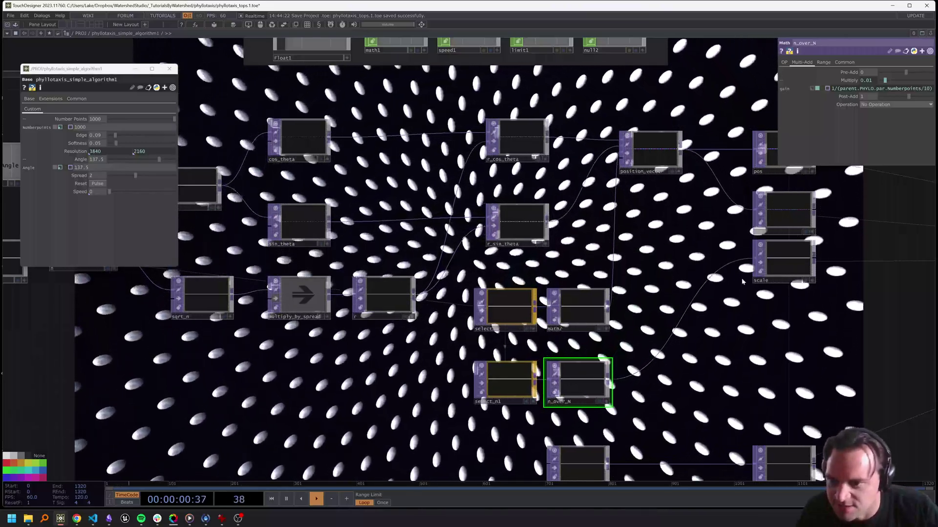
pyautogui.moveTo(687, 312); pyautogui.dragTo(676, 313)
pyautogui.moveTo(703, 256); pyautogui.dragTo(703, 376)
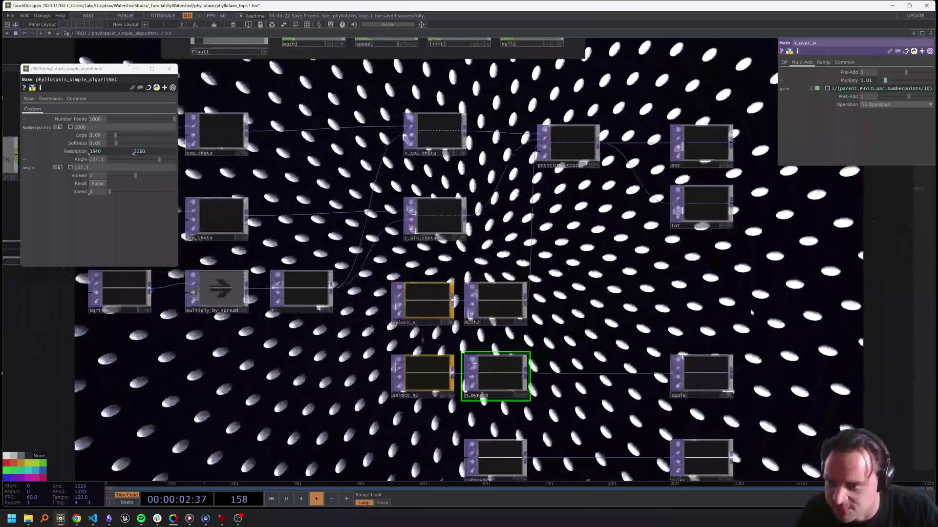
# - Set Scale X, Y and Z in geo1's instancing to the r channel of scale
pyautogui.moveTo(780, 308); pyautogui.dragTo(566, 311)
pyautogui.scroll(-1, 567, 311)
pyautogui.click(900, 267)
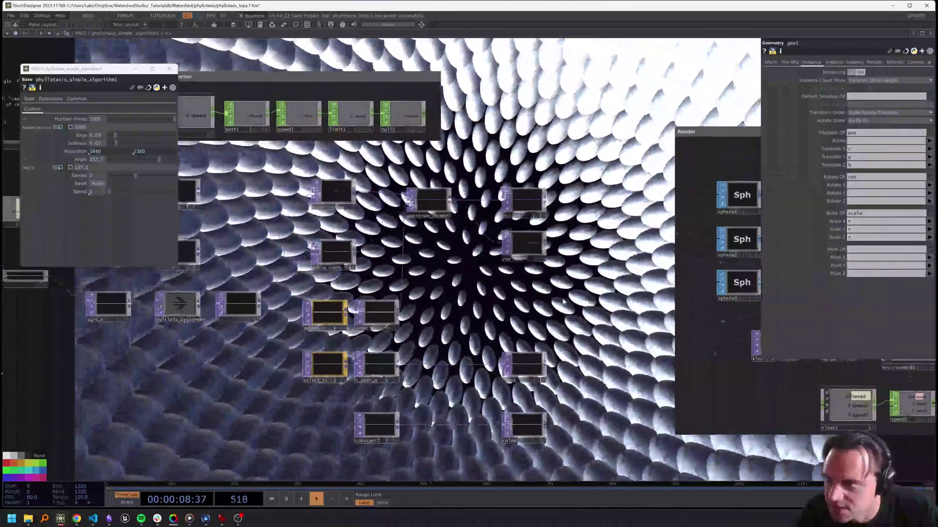
# - Turn on n_over_N's viewer to read its value range, and set its Multiply expression to 1/(parent.PHYLO.par.Numberpoints/5)
pyautogui.scroll(5, 561, 295)
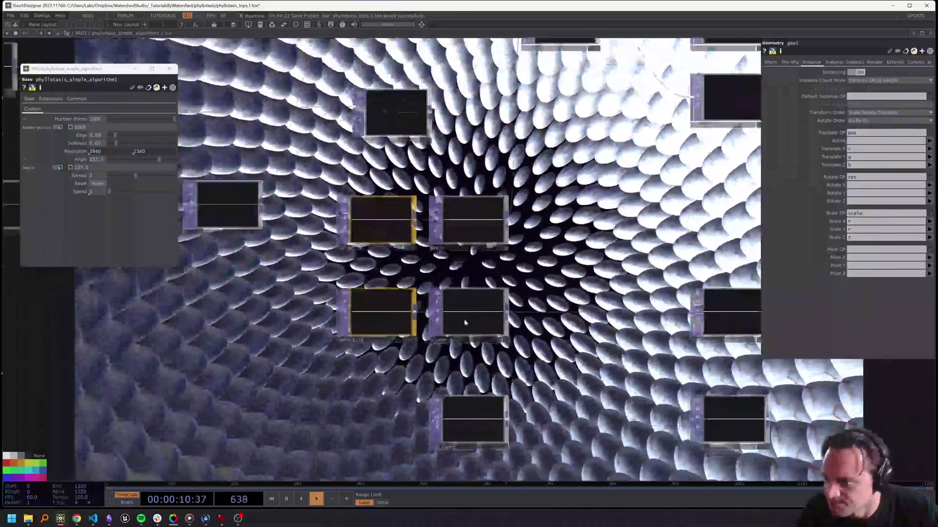
pyautogui.click(503, 342)
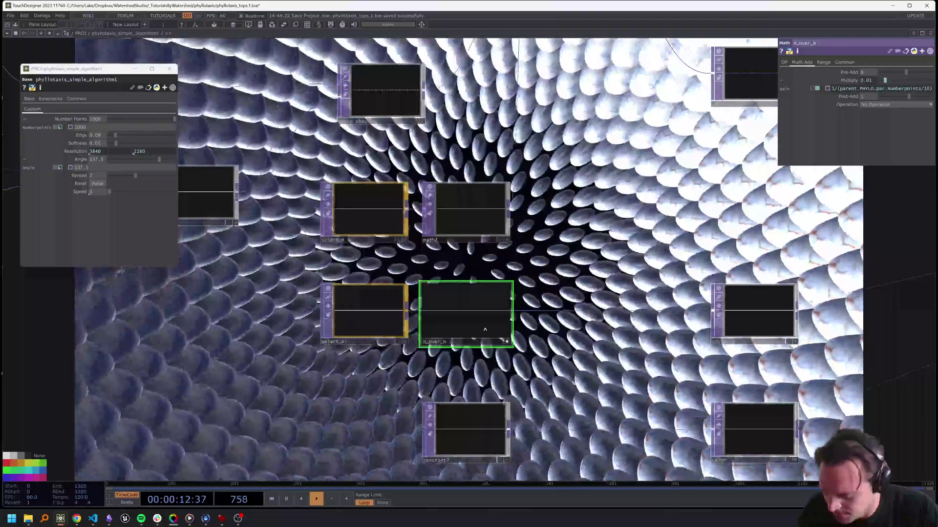
pyautogui.scroll(5, 455, 316)
pyautogui.scroll(-5, 454, 318)
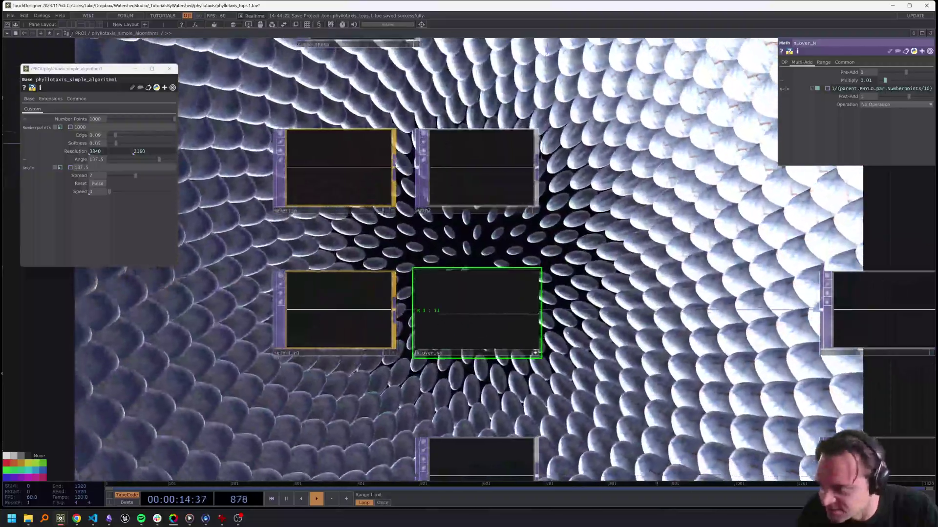
pyautogui.scroll(-3, 549, 339)
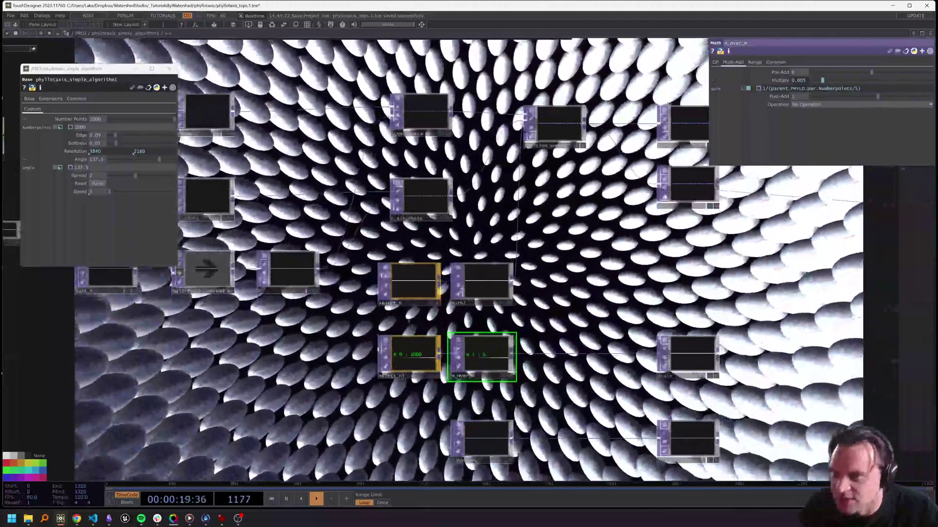
# - Examine the glsl1_pixel shader code, especially how main() calculates size and remaps n for the spread argument of phyllotaxis()
pyautogui.moveTo(654, 236); pyautogui.dragTo(737, 221)
pyautogui.scroll(-5, 737, 222)
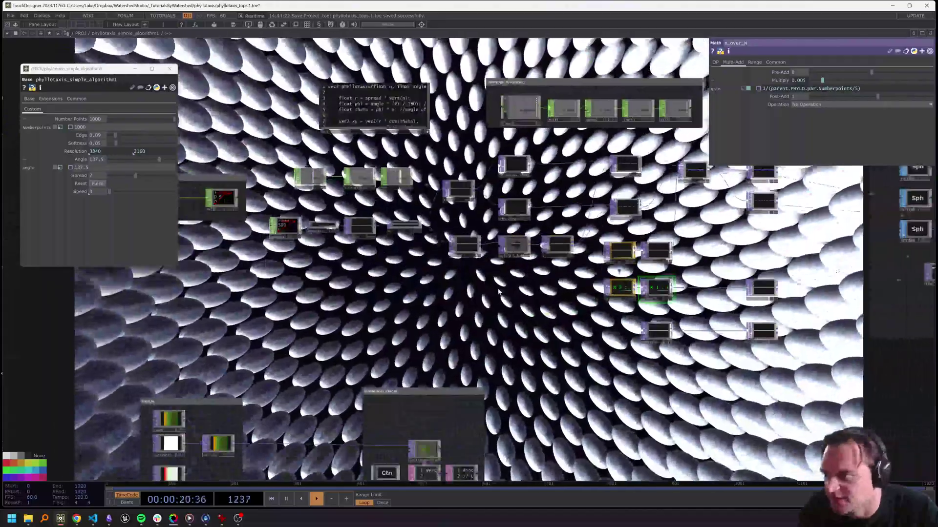
pyautogui.moveTo(455, 229); pyautogui.dragTo(494, 256)
pyautogui.scroll(3, 495, 254)
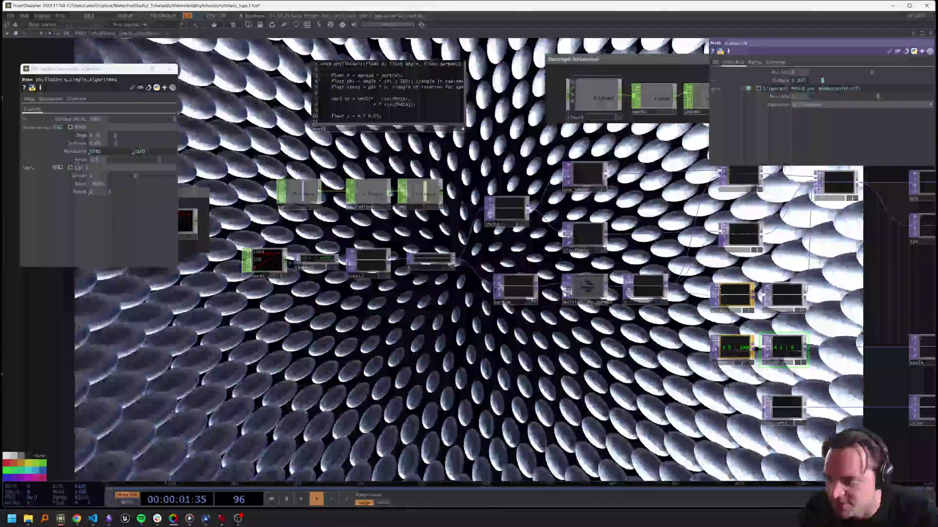
pyautogui.moveTo(476, 375); pyautogui.dragTo(488, 394)
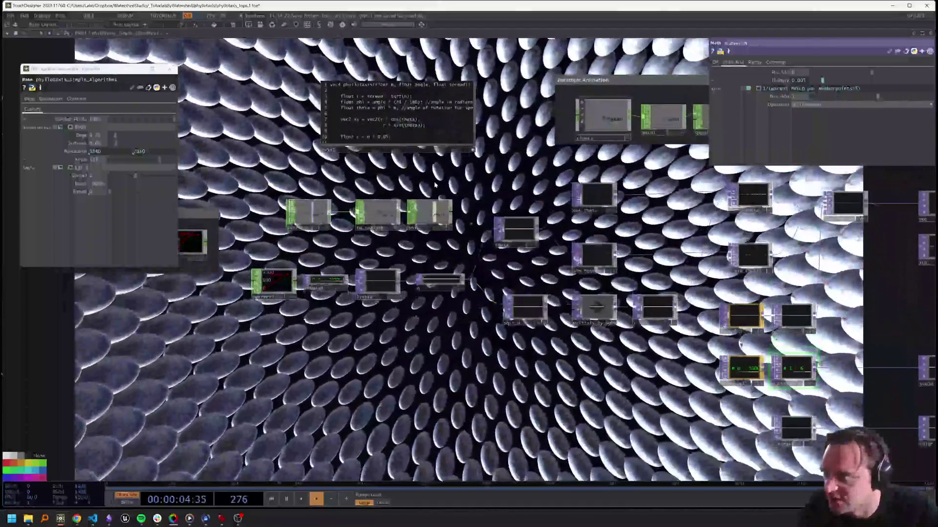
pyautogui.moveTo(448, 262); pyautogui.dragTo(493, 367)
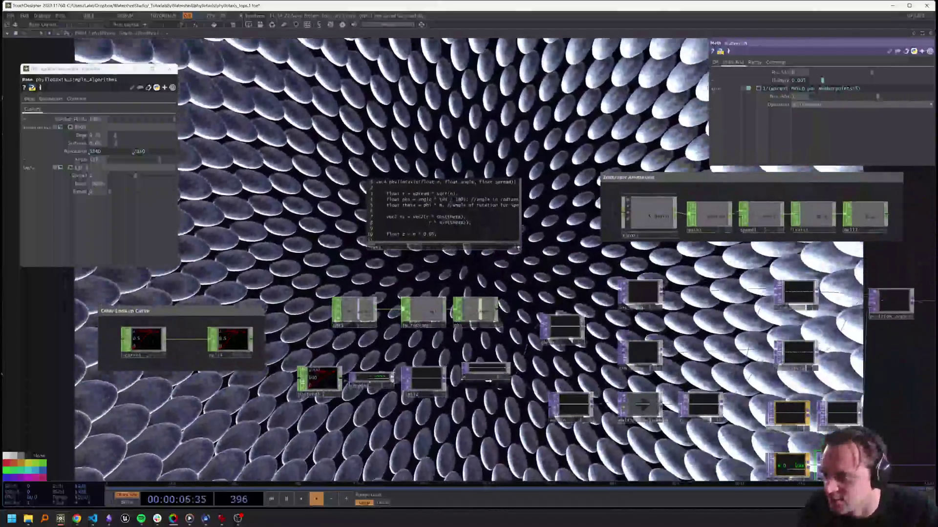
pyautogui.moveTo(525, 430); pyautogui.dragTo(490, 221)
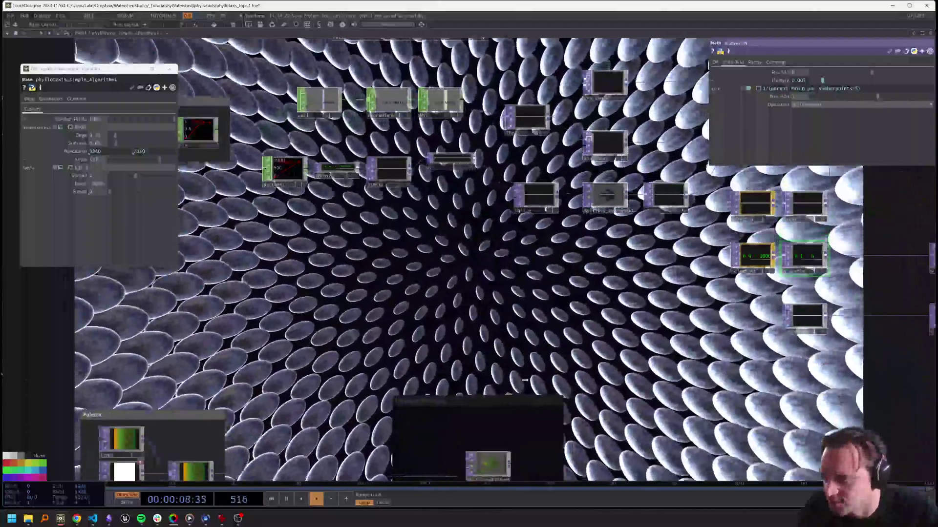
pyautogui.moveTo(499, 459); pyautogui.dragTo(518, 232)
pyautogui.scroll(4, 520, 294)
pyautogui.scroll(3, 510, 371)
pyautogui.moveTo(552, 166); pyautogui.dragTo(504, 423)
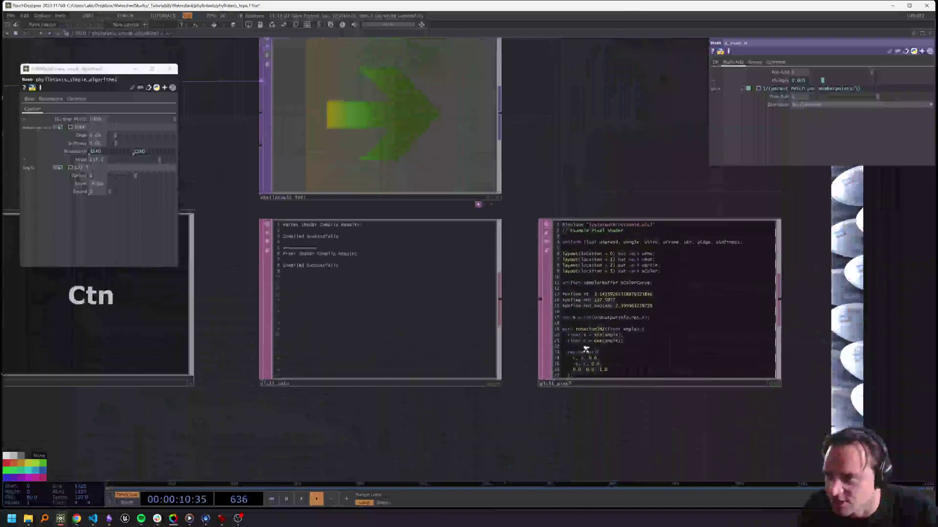
pyautogui.scroll(6, 587, 347)
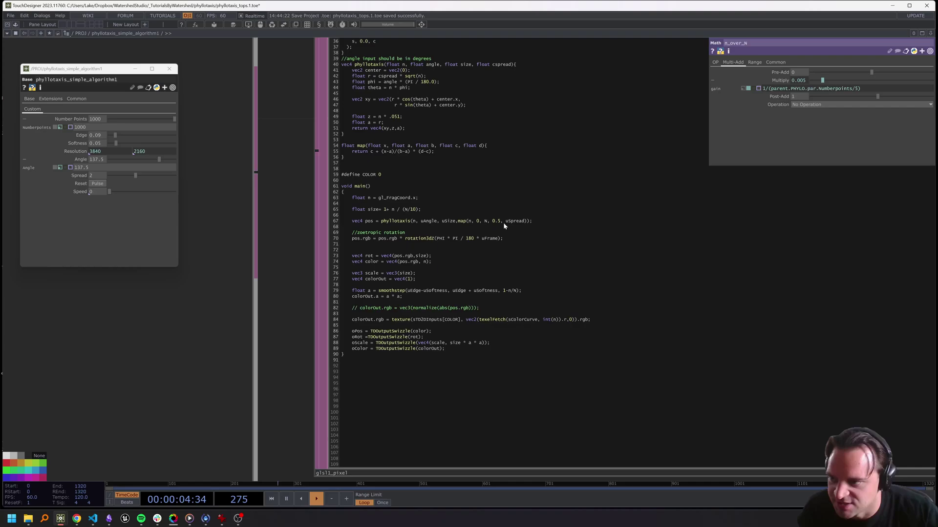
pyautogui.scroll(-10, 575, 257)
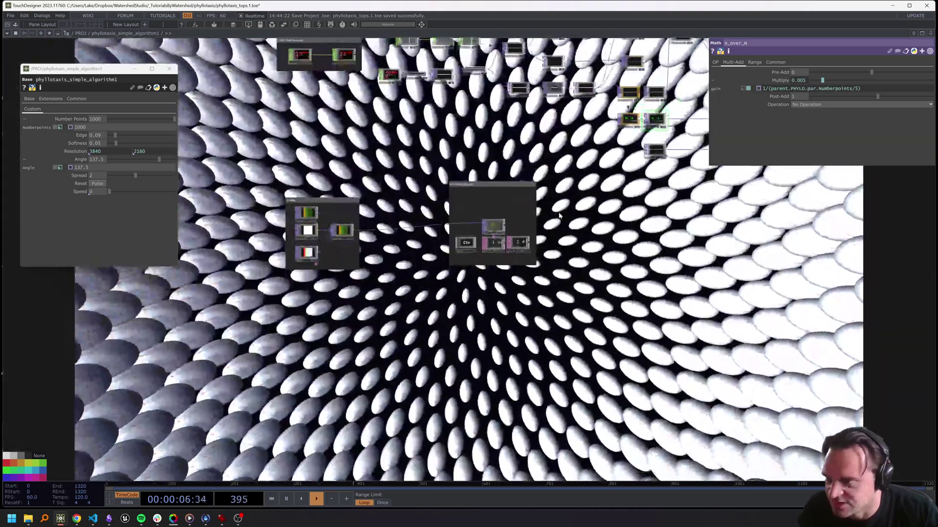
# - Create a Select TOP referencing the n Null, place it below that Null, and add a Math TOP after it
pyautogui.scroll(6, 521, 248)
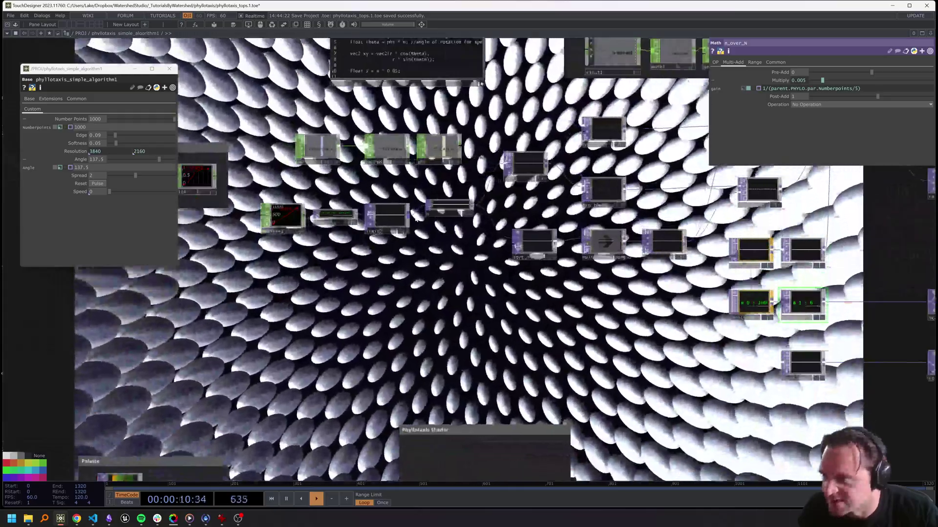
pyautogui.scroll(2, 451, 208)
pyautogui.click(450, 207)
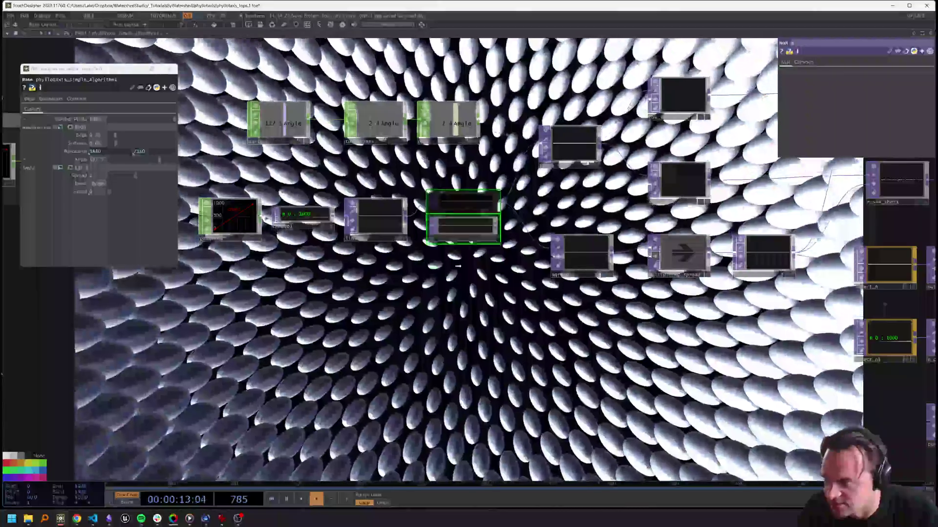
pyautogui.keyDown('alt'); pyautogui.moveTo(458, 266); pyautogui.dragTo(451, 322); pyautogui.keyUp('alt')
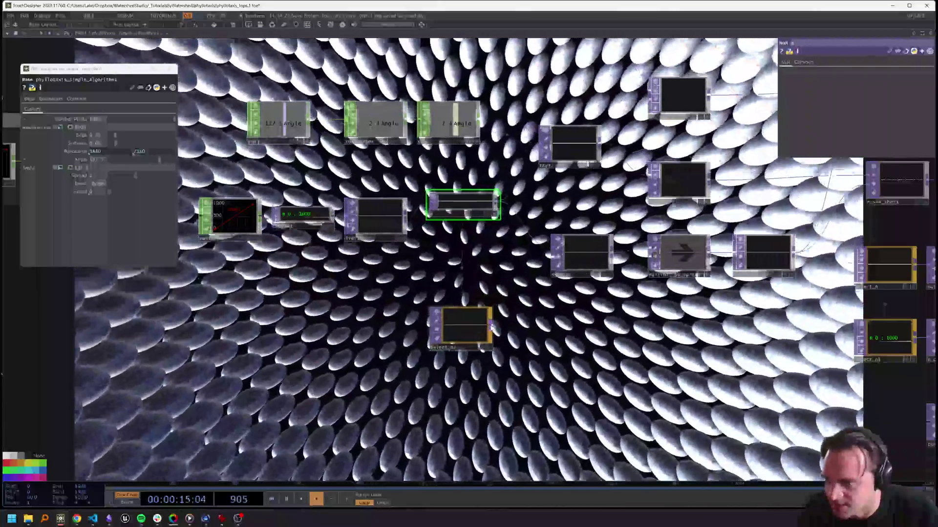
pyautogui.rightClick(491, 329)
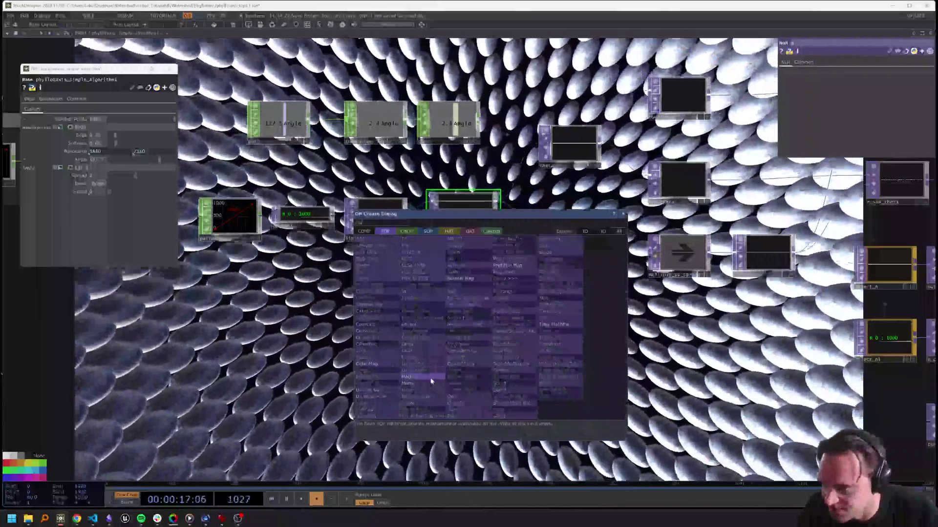
pyautogui.click(431, 379)
pyautogui.click(533, 328)
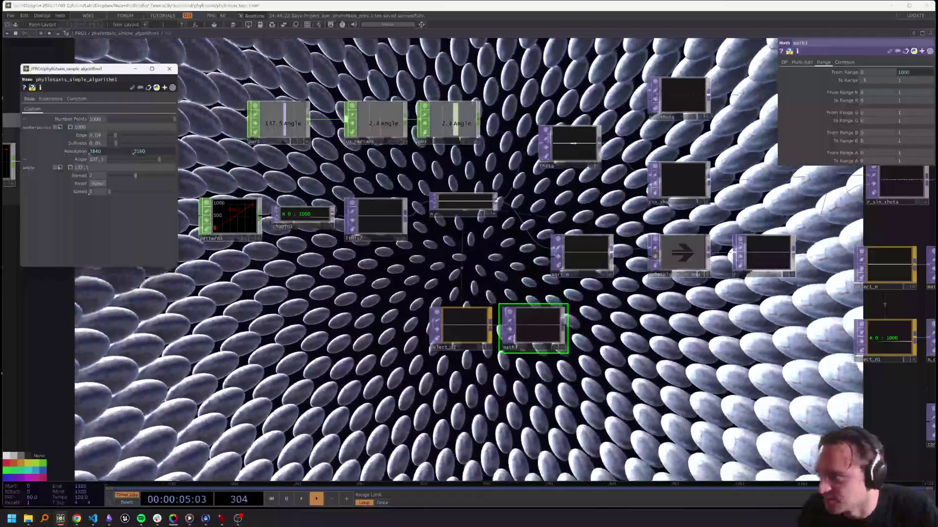
# - Set the new Math TOP's From Range to 0–1000 and its To Range from 0.5 to parent.PHYLO.par.Spread
pyautogui.click(904, 72)
pyautogui.write('1')
pyautogui.press('Return')
pyautogui.click(912, 81)
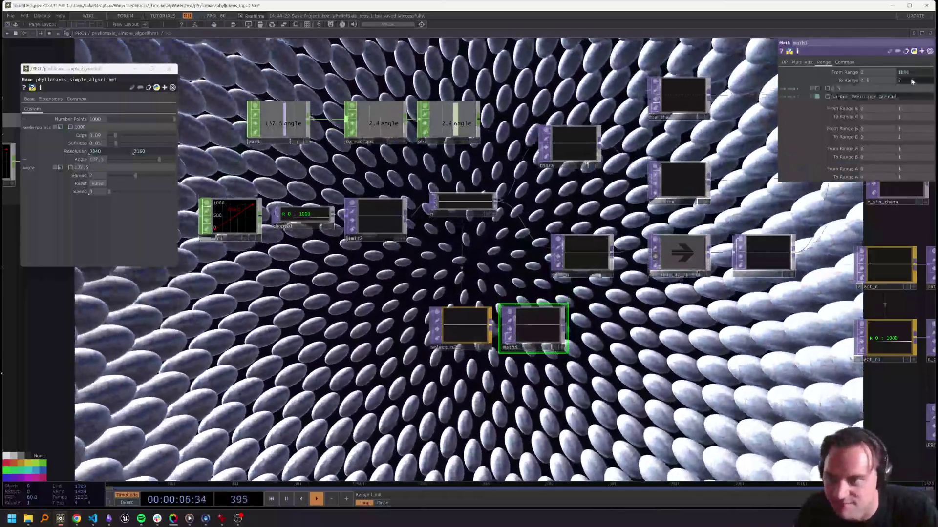
pyautogui.write('2')
pyautogui.press('Return')
# - Connect the range-mapping Math TOP as an input of multiply_by_spread
pyautogui.moveTo(635, 220); pyautogui.dragTo(539, 251)
pyautogui.click(557, 288)
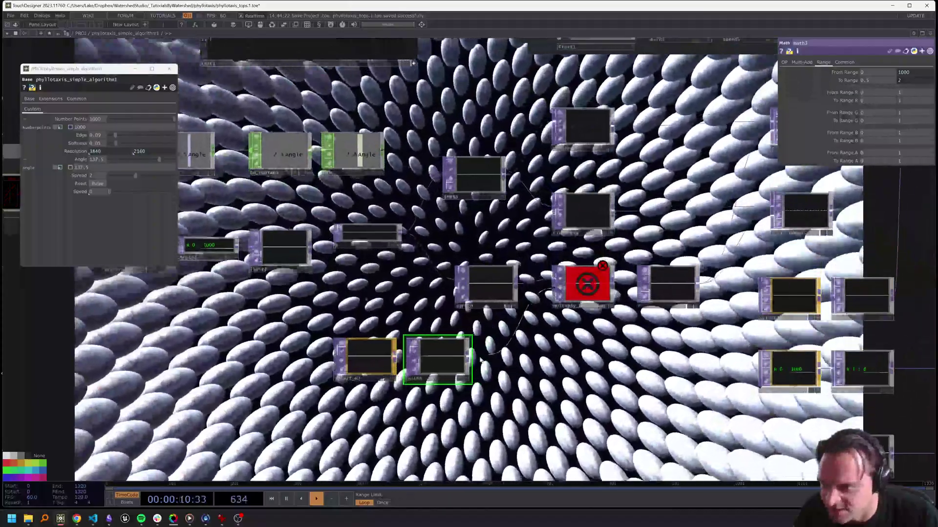
pyautogui.moveTo(470, 357); pyautogui.dragTo(492, 337)
pyautogui.click(530, 303)
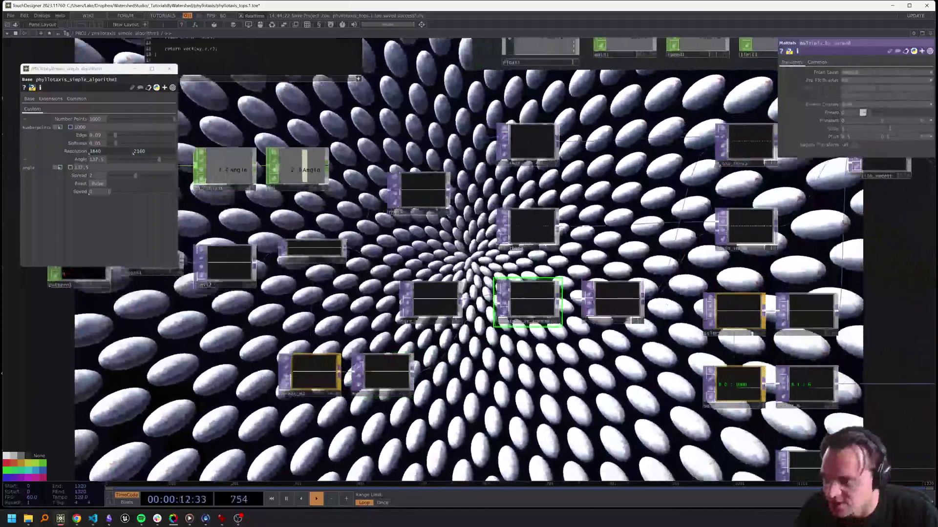
# - Move the new Select and Math TOP pair together so they sit directly beneath the sqrt_n node
pyautogui.moveTo(424, 406); pyautogui.dragTo(281, 346, button='right')
pyautogui.moveTo(404, 387); pyautogui.dragTo(452, 375)
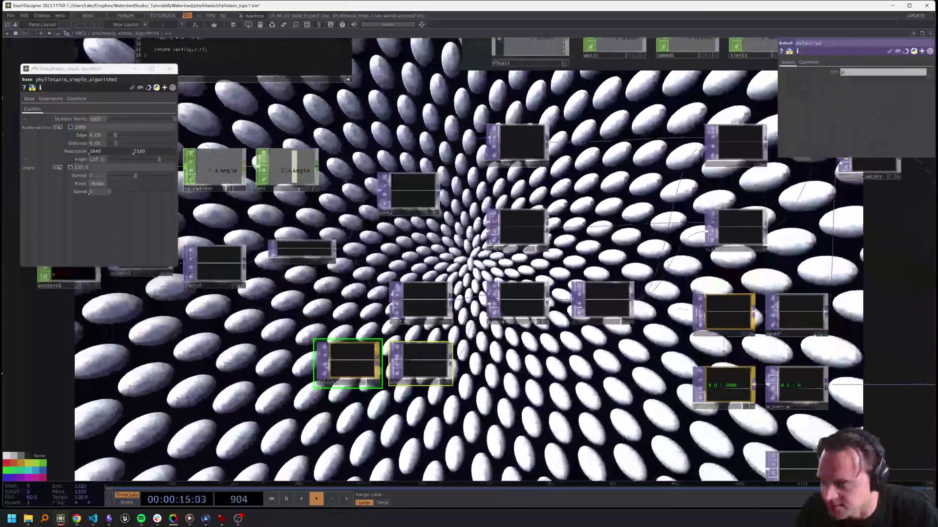
pyautogui.moveTo(557, 393); pyautogui.dragTo(472, 330, button='middle')
pyautogui.moveTo(471, 329); pyautogui.dragTo(416, 391)
pyautogui.scroll(-5, 420, 389)
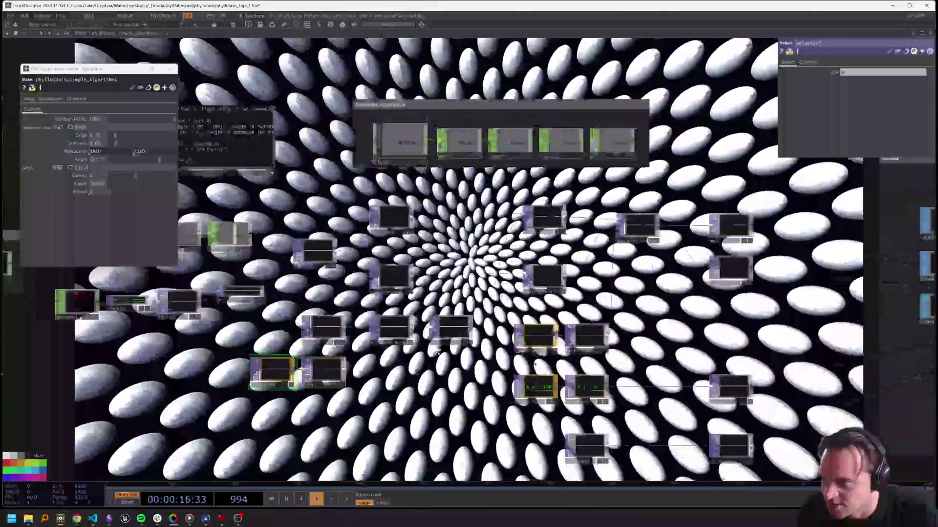
# - Set n_over_N's Multiply expression to 1/(parent.PHYLO.par.Numberpoints/10)
pyautogui.moveTo(470, 209); pyautogui.dragTo(462, 427)
pyautogui.scroll(10, 521, 312)
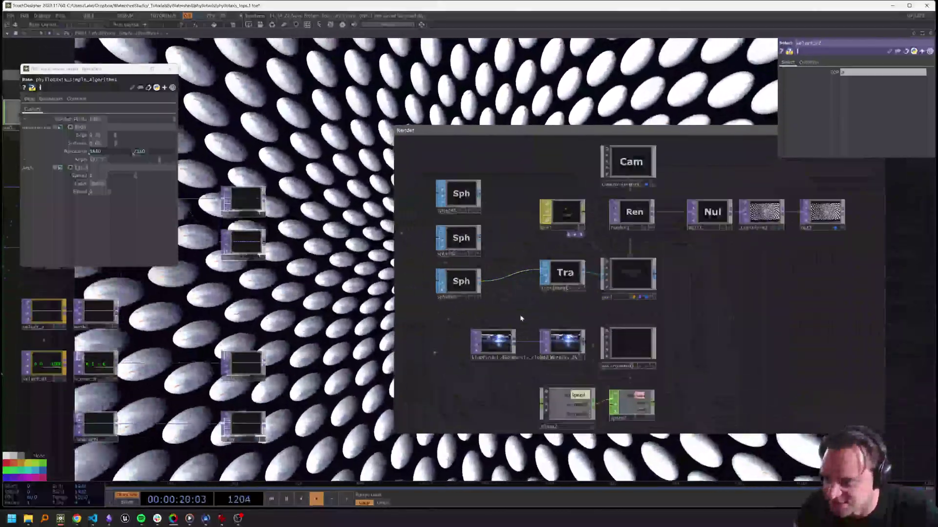
pyautogui.moveTo(521, 317); pyautogui.dragTo(760, 263)
pyautogui.moveTo(293, 333); pyautogui.dragTo(375, 334)
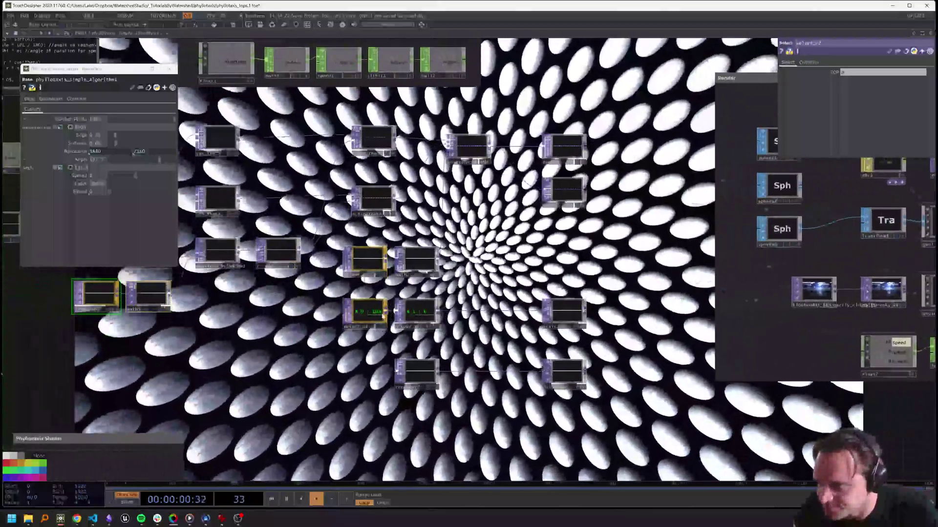
pyautogui.click(367, 315)
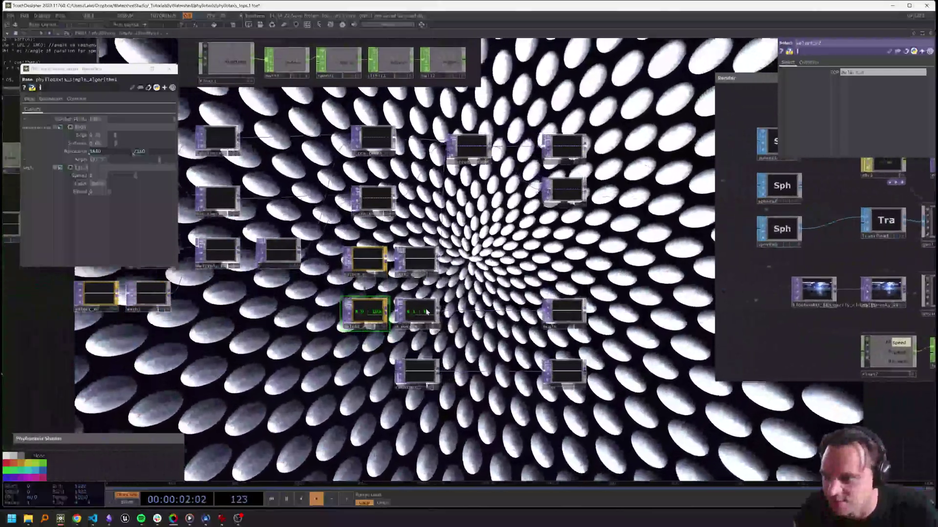
pyautogui.click(427, 312)
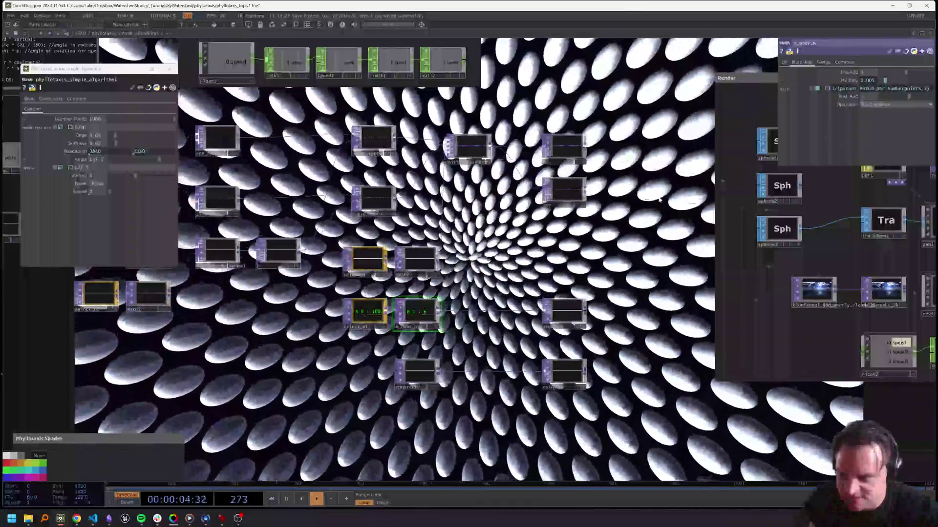
pyautogui.scroll(-5, 699, 285)
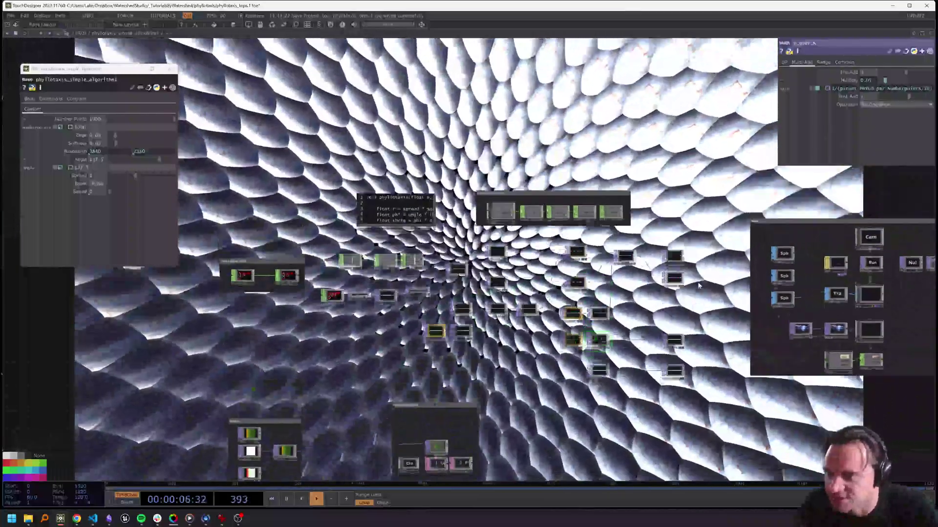
# - Move the pos and rot Nulls together further along the network, closer to the Render group
pyautogui.moveTo(699, 285); pyautogui.dragTo(626, 299)
pyautogui.scroll(1, 443, 274)
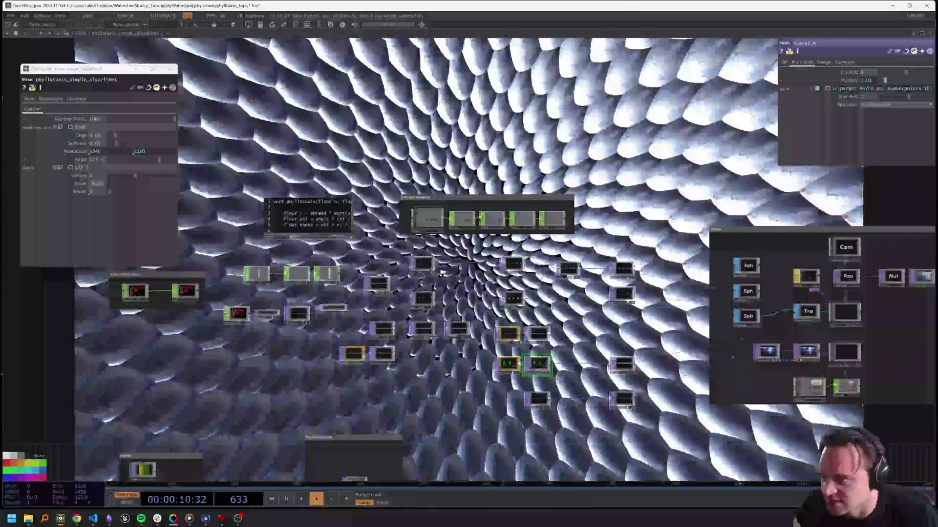
pyautogui.scroll(3, 544, 317)
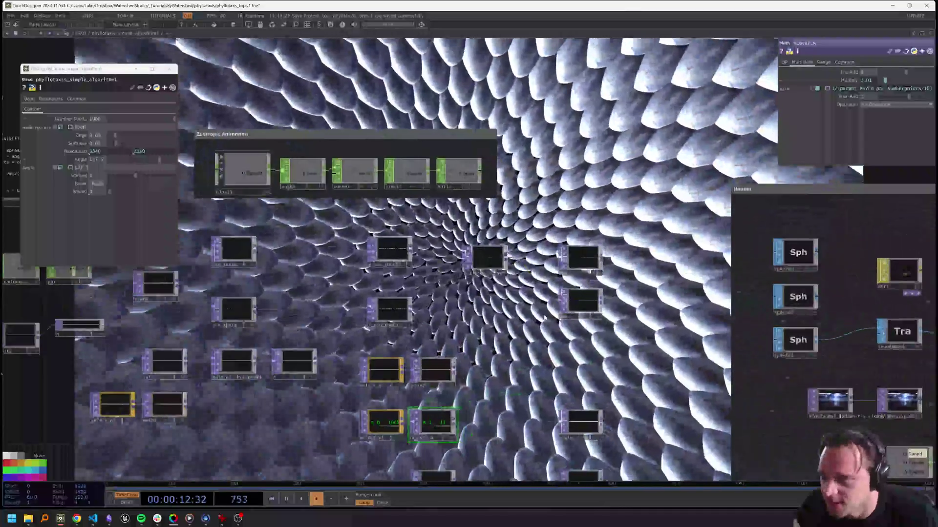
pyautogui.moveTo(545, 318); pyautogui.dragTo(582, 255, button='right')
pyautogui.moveTo(581, 255); pyautogui.dragTo(675, 249)
pyautogui.moveTo(628, 209); pyautogui.dragTo(691, 209)
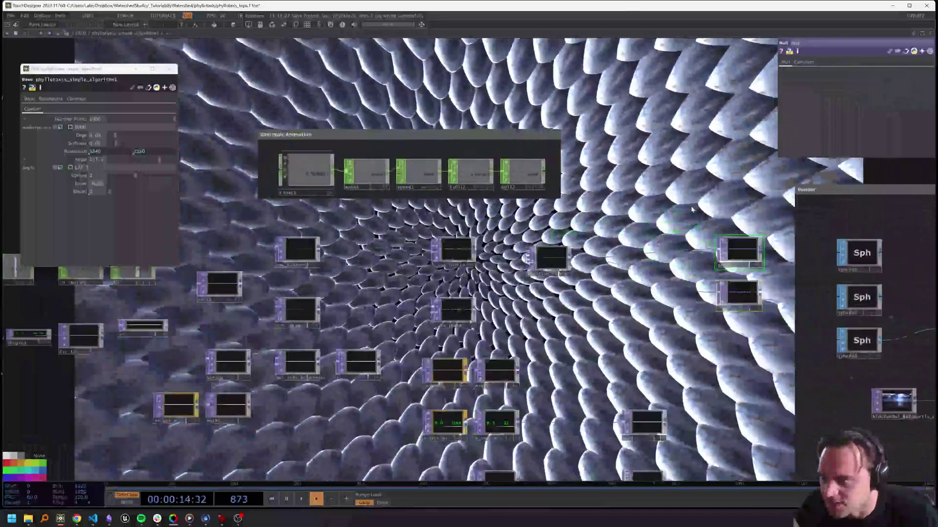
# - Relocate the Palette group with its ramps, constant and switch1 to just below the scale and color branches
pyautogui.scroll(-2, 691, 209)
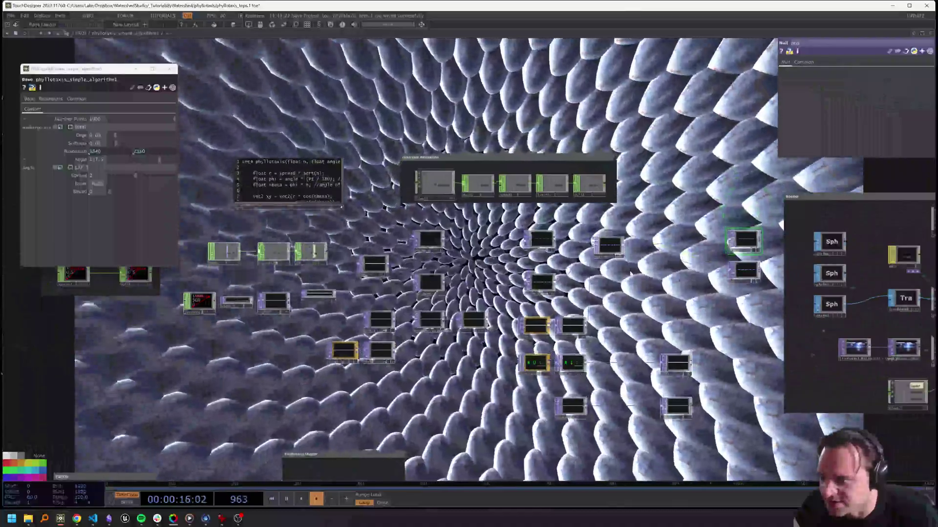
pyautogui.moveTo(639, 329); pyautogui.dragTo(648, 207)
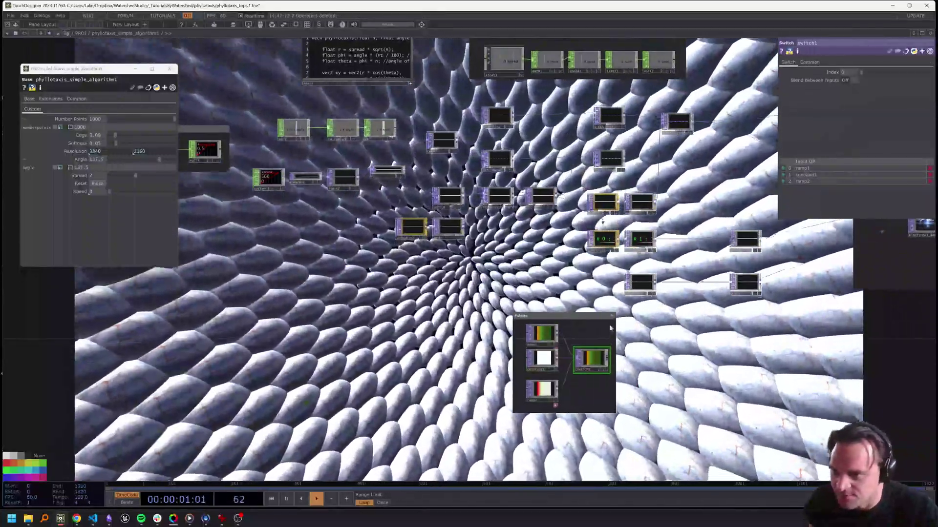
pyautogui.scroll(3, 610, 327)
pyautogui.moveTo(610, 327); pyautogui.dragTo(502, 315)
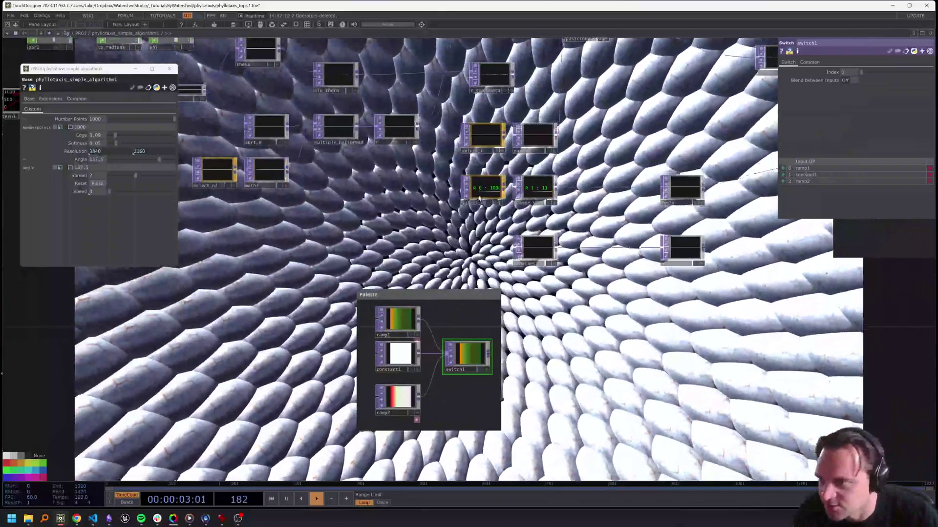
# - Duplicate the n_over_N Math TOP with its input from select_n1 and place the copy below constant2
pyautogui.click(480, 194)
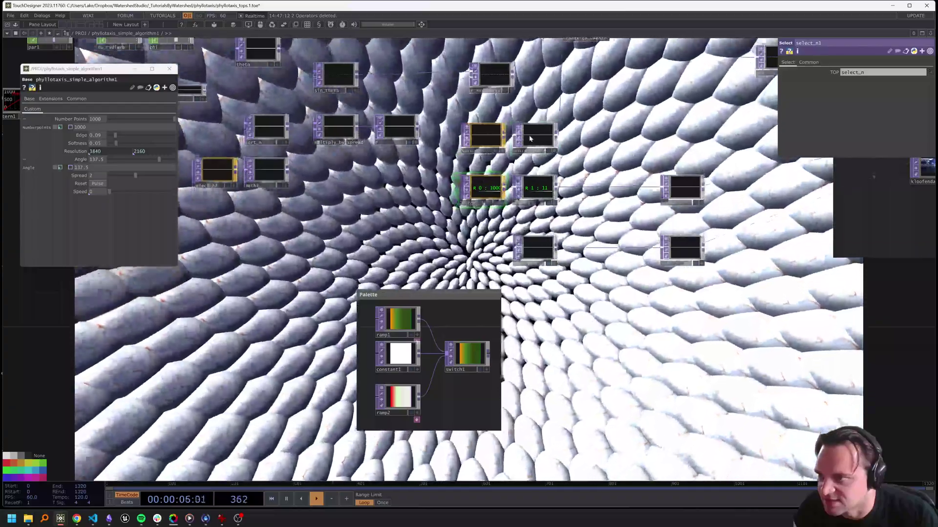
pyautogui.click(529, 138)
pyautogui.moveTo(482, 165); pyautogui.dragTo(552, 240)
pyautogui.click(603, 264)
pyautogui.moveTo(615, 286); pyautogui.dragTo(592, 257)
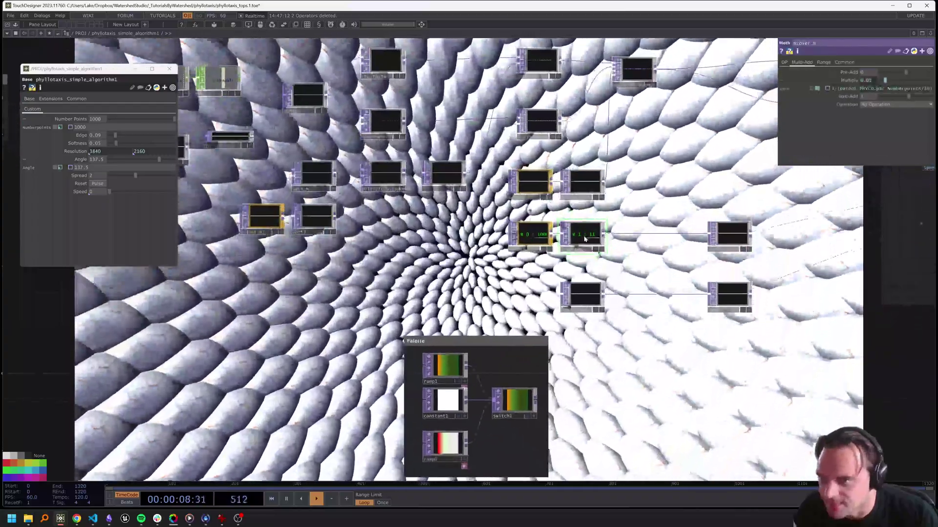
pyautogui.hotkey('ctrl', 'c')
pyautogui.hotkey('ctrl', 'v')
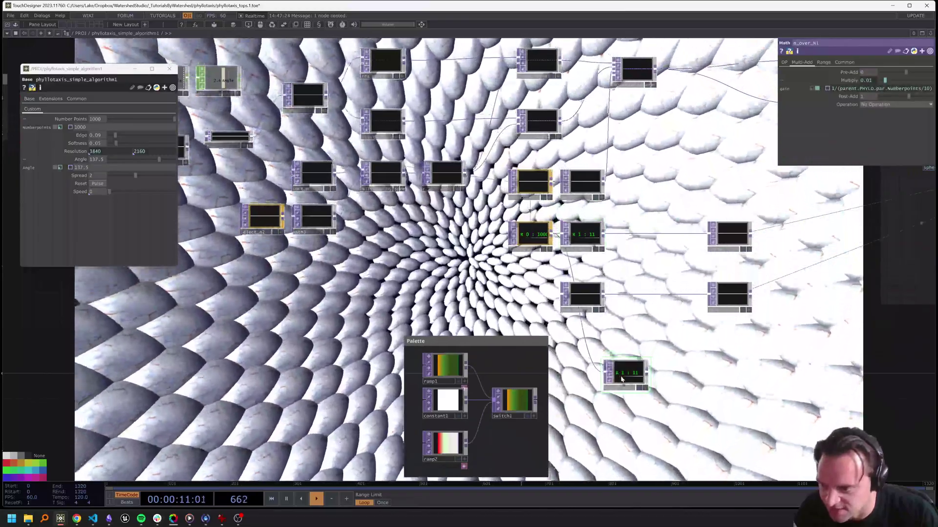
pyautogui.moveTo(622, 379); pyautogui.dragTo(588, 360)
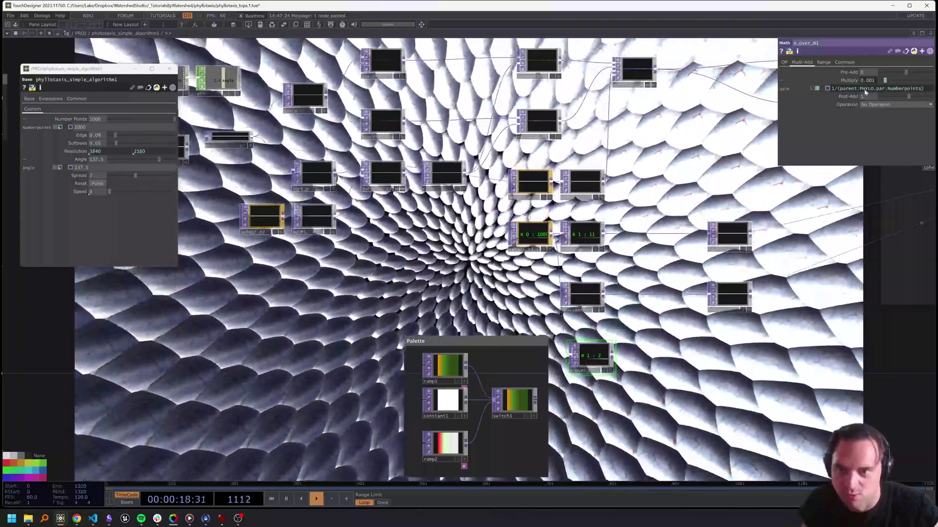
# - Set n_over_N1's Multiply expression to 1/(parent.PHYLO.par.Numberpoints) and its Post-Add to 0
pyautogui.click(859, 124)
pyautogui.scroll(7, 569, 356)
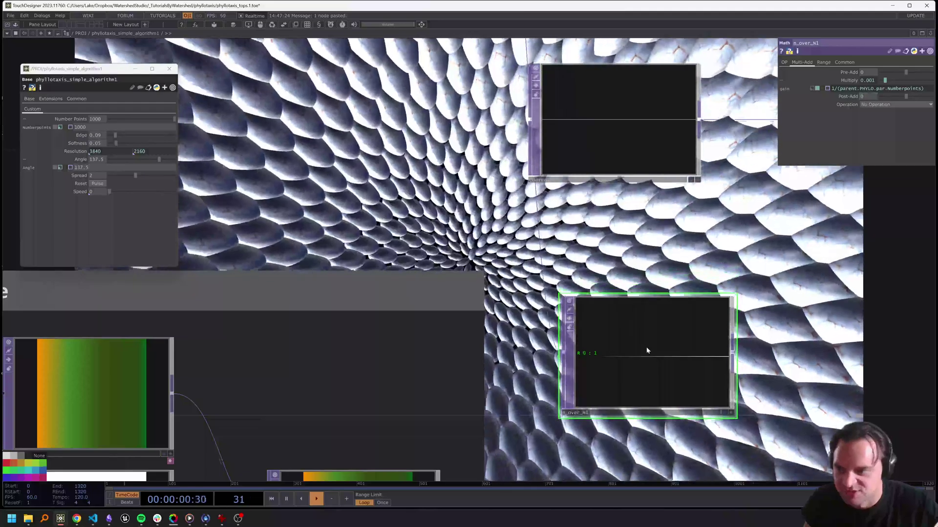
pyautogui.scroll(-3, 630, 354)
pyautogui.scroll(-2, 623, 358)
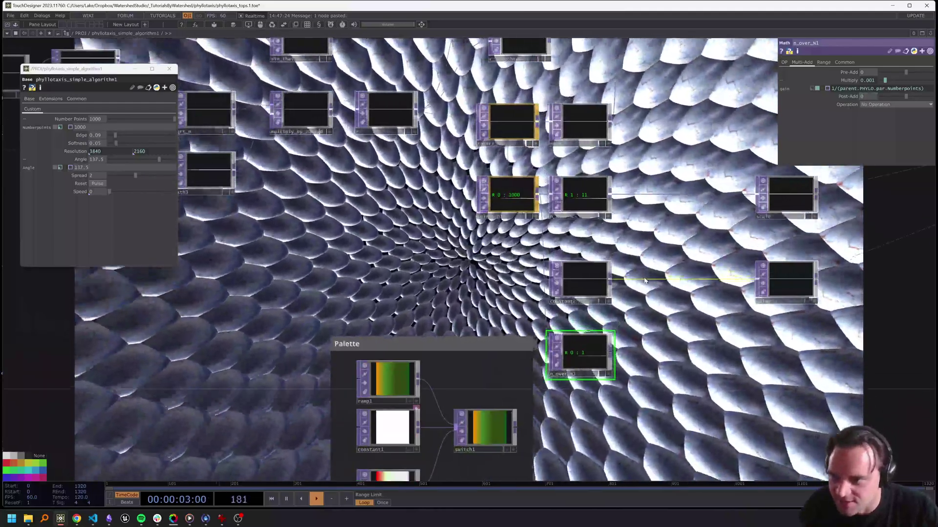
# - Insert a Lookup TOP on the wire between constant2 and the color Null
pyautogui.rightClick(644, 281)
pyautogui.click(660, 275)
pyautogui.write('loo')
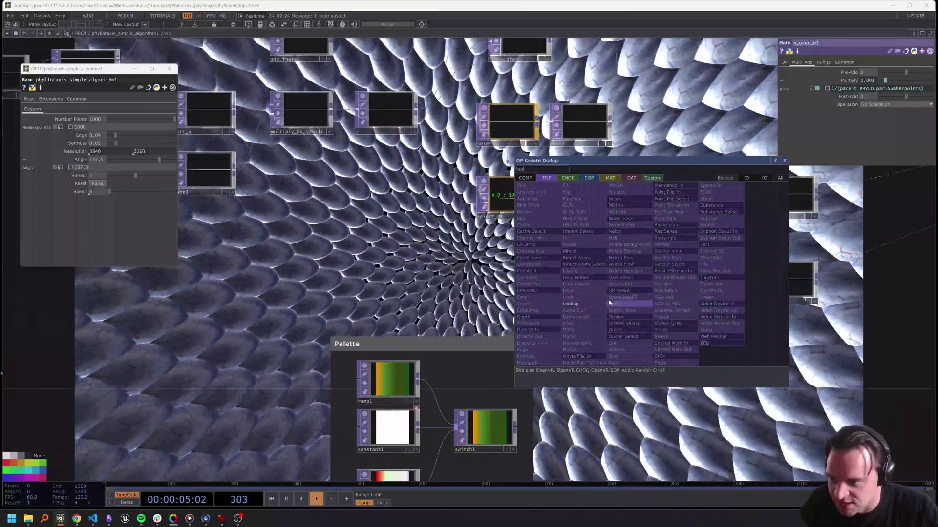
pyautogui.press('Return')
pyautogui.click(676, 293)
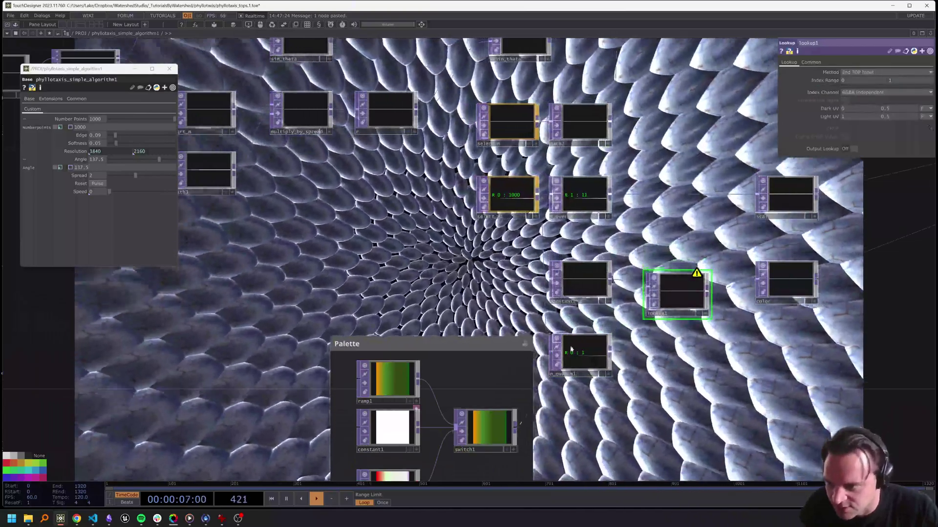
# - Wire switch1 into lookup1's first input and n_over_N1 into its second, placing n_over_N1 beside the Lookup and constant2 out of the way
pyautogui.moveTo(571, 348); pyautogui.dragTo(646, 288)
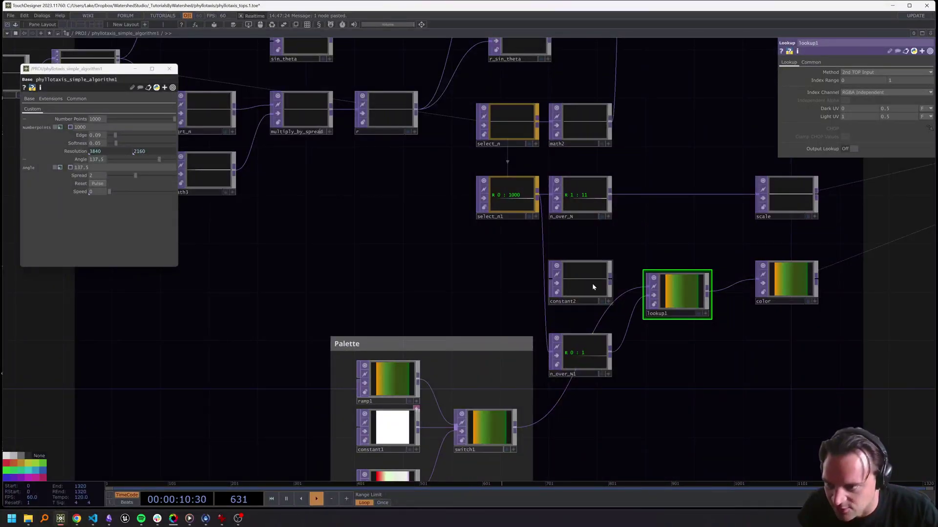
pyautogui.moveTo(646, 288); pyautogui.dragTo(646, 296)
pyautogui.moveTo(576, 347); pyautogui.dragTo(588, 287)
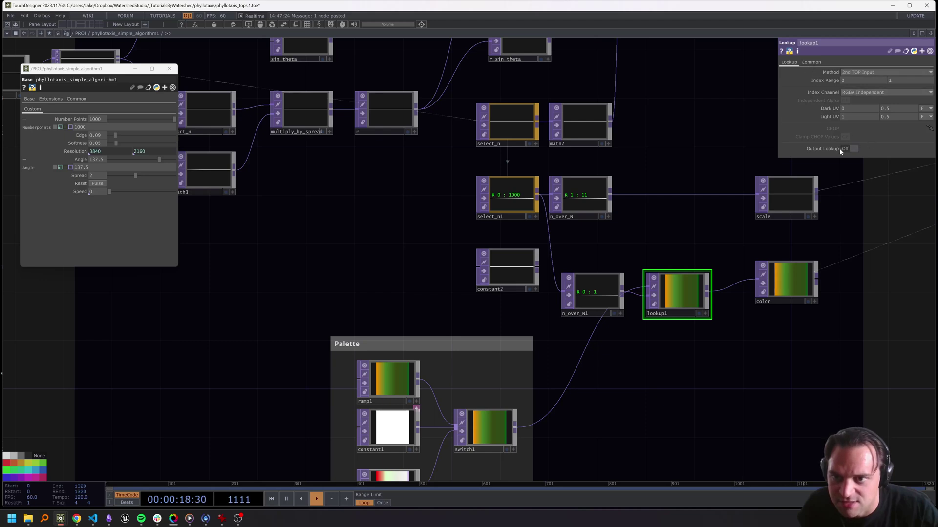
# - Try lookup1 with Red as its Index Channel and with its two inputs swapped, comparing the output
pyautogui.scroll(4, 674, 298)
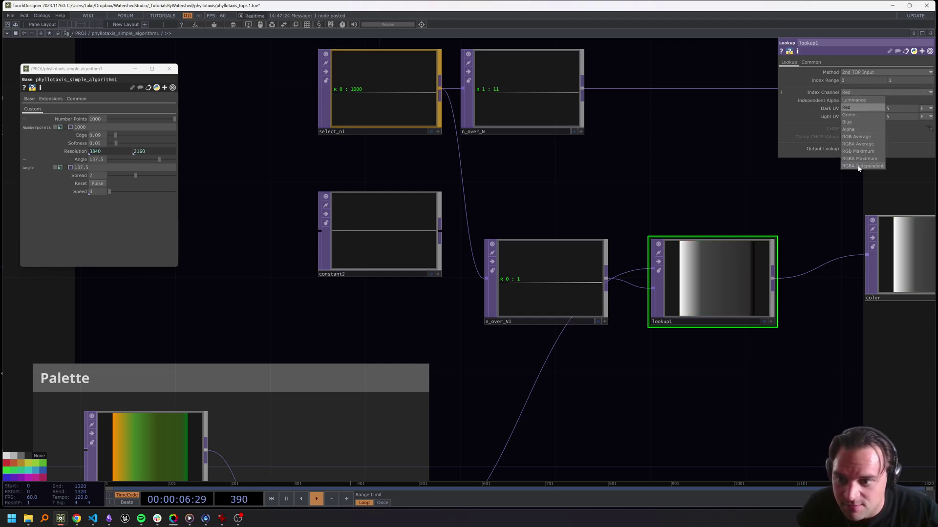
pyautogui.scroll(-3, 632, 217)
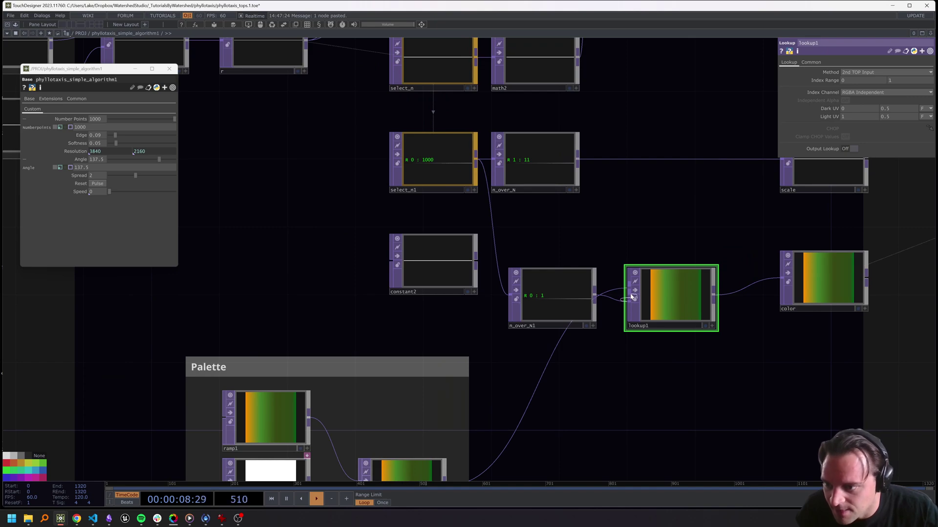
pyautogui.click(628, 297)
pyautogui.moveTo(562, 306); pyautogui.dragTo(559, 273)
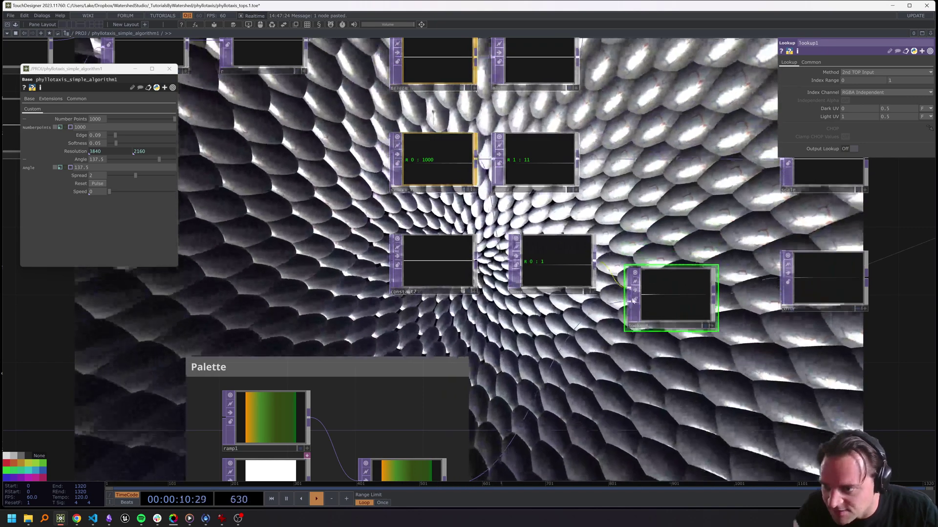
pyautogui.scroll(3, 634, 300)
pyautogui.scroll(-5, 667, 307)
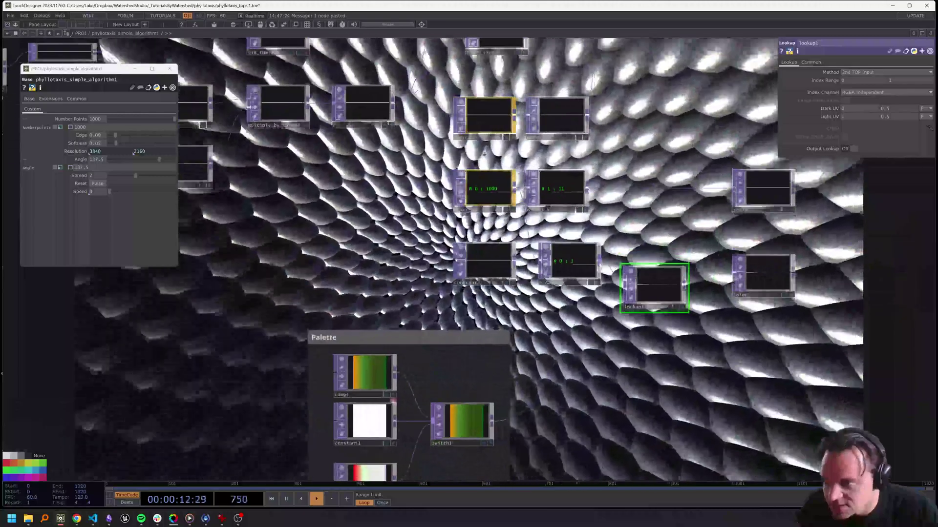
pyautogui.middleClick(642, 296)
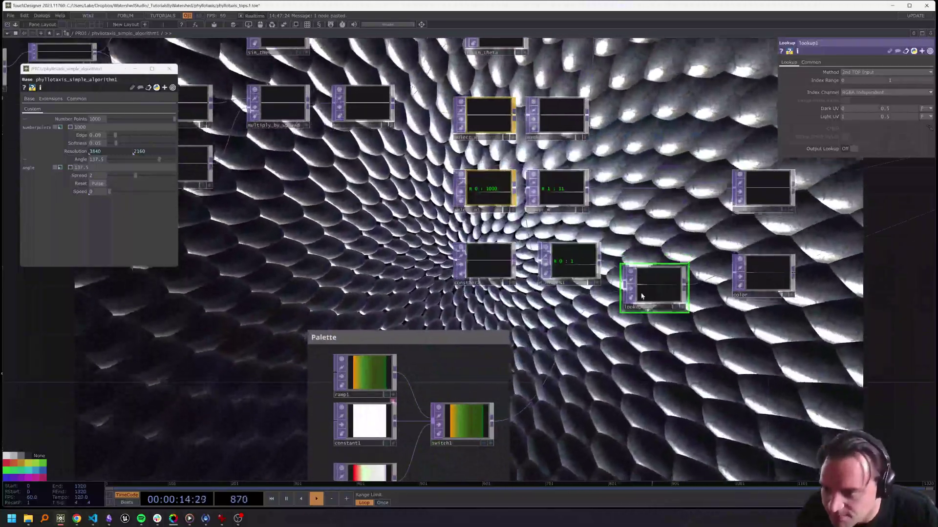
pyautogui.scroll(3, 642, 296)
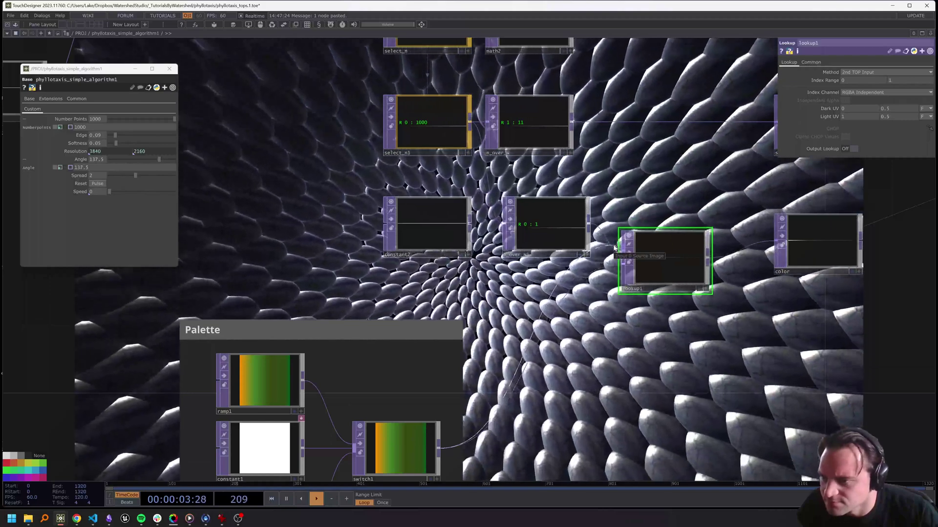
pyautogui.click(615, 250)
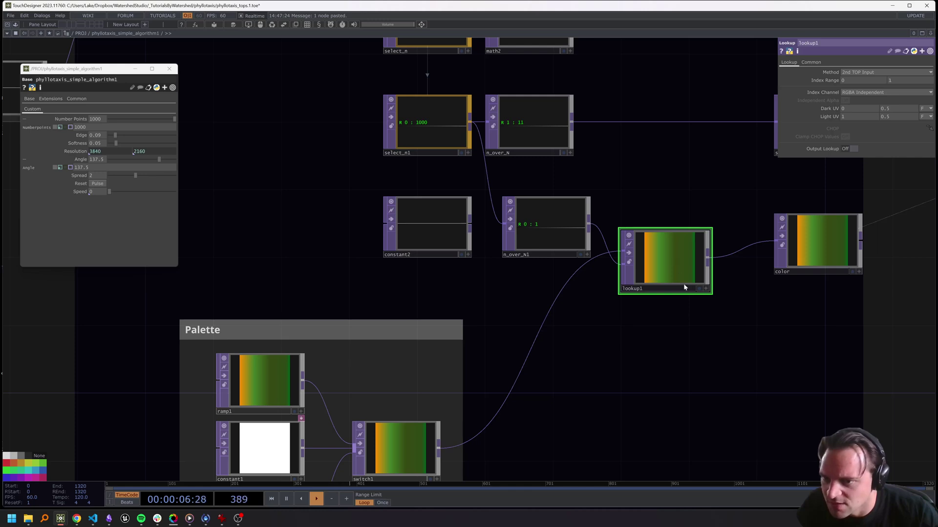
# - Align lookup1 with the color Null and set its output resolution to 1000 by 1
pyautogui.moveTo(686, 299); pyautogui.dragTo(679, 265)
pyautogui.moveTo(654, 144); pyautogui.dragTo(607, 185)
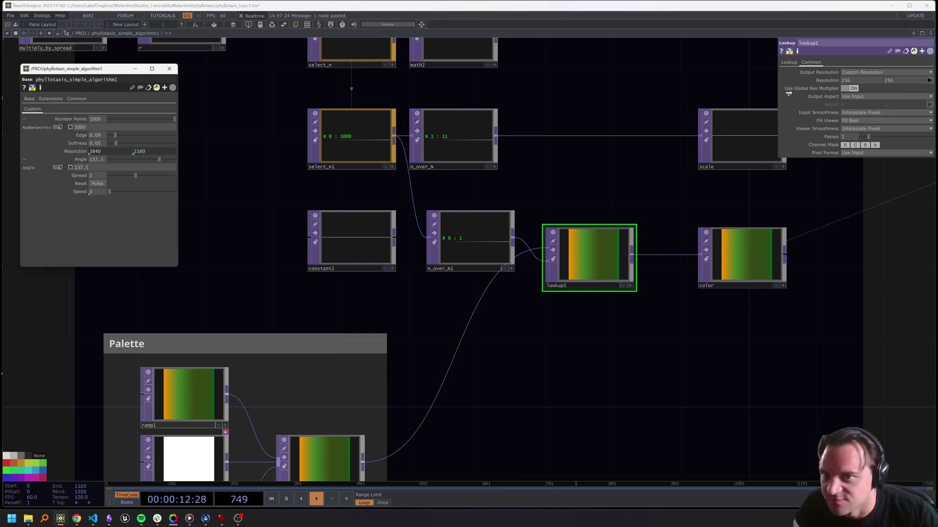
pyautogui.click(894, 81)
pyautogui.write('1')
pyautogui.press('Return')
# - Move the Palette group closer beneath n_over_N1 and lookup1
pyautogui.moveTo(650, 191); pyautogui.dragTo(645, 291)
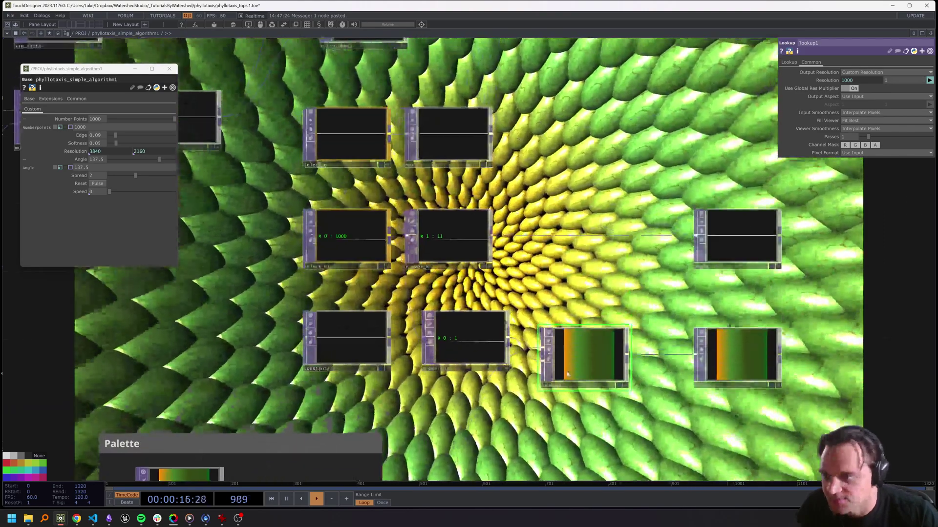
pyautogui.scroll(-5, 567, 374)
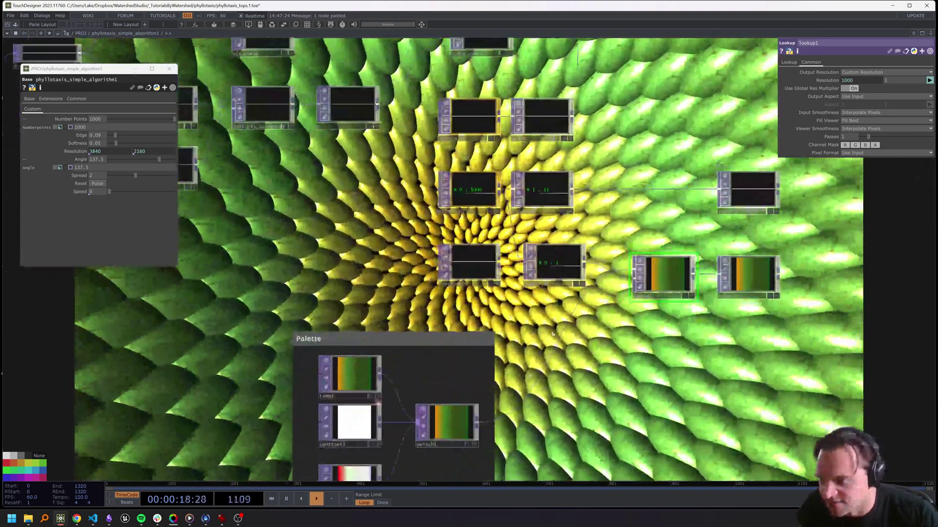
pyautogui.moveTo(448, 341); pyautogui.dragTo(544, 325)
pyautogui.moveTo(656, 349); pyautogui.dragTo(620, 321)
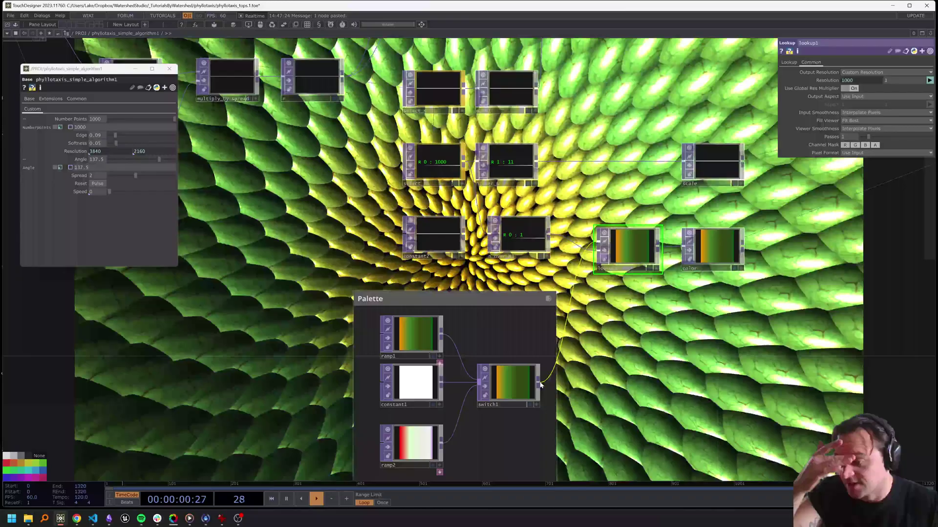
# - Try a Fit TOP on switch1's output with its resolution set to 1000 by 1
pyautogui.rightClick(540, 385)
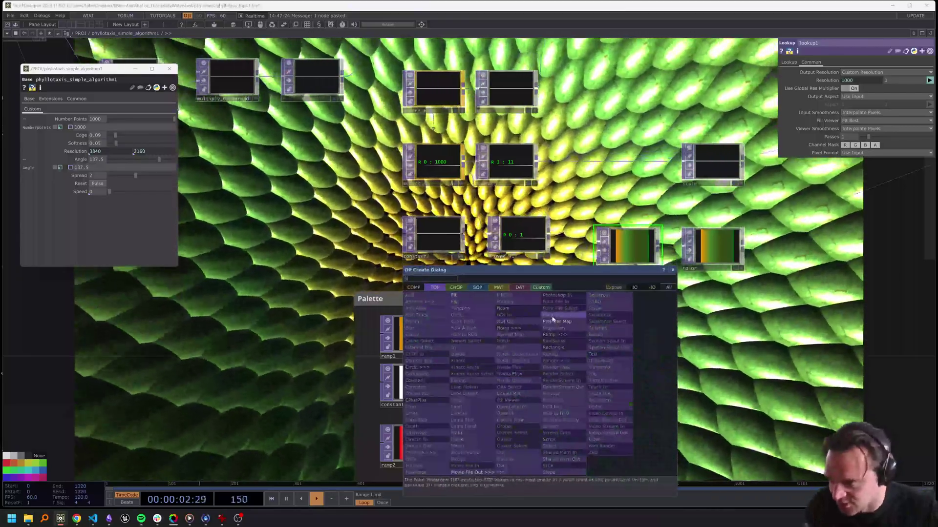
pyautogui.click(454, 295)
pyautogui.click(615, 395)
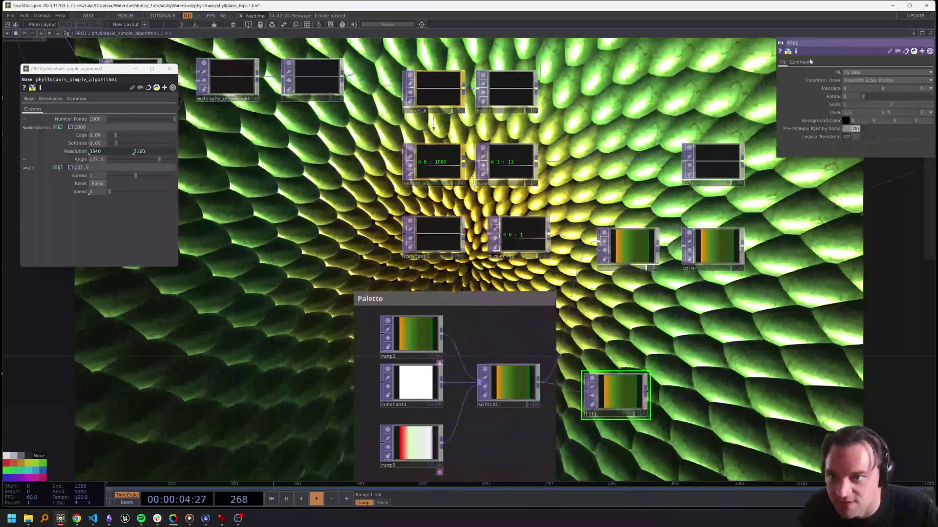
pyautogui.click(809, 62)
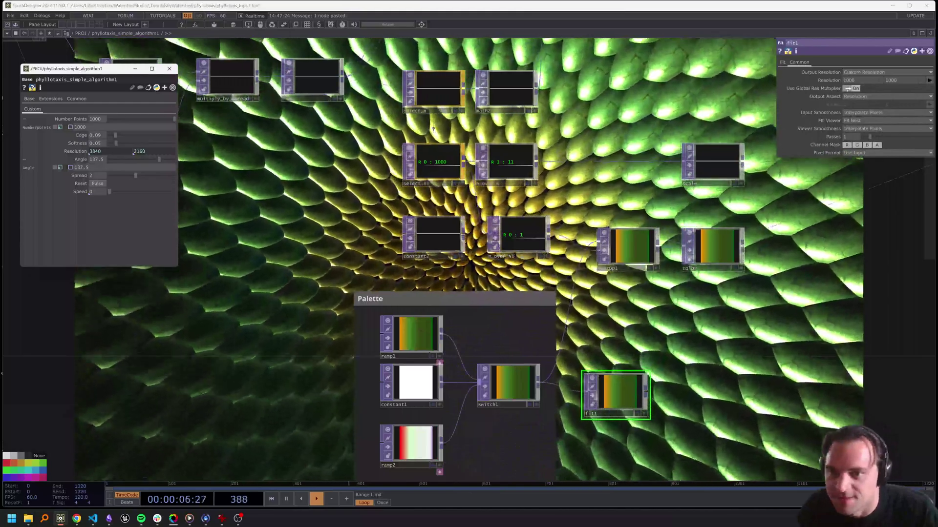
pyautogui.moveTo(899, 80); pyautogui.dragTo(783, 83)
pyautogui.write('1')
pyautogui.press('Return')
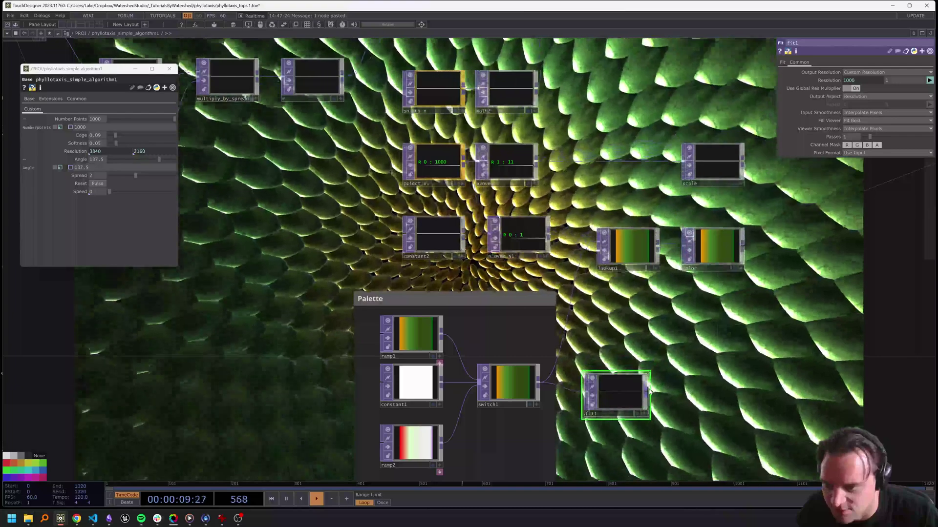
# - Test fit1 as the input of the color Null, restoring lookup1 as its source and deleting the Fit TOP
pyautogui.moveTo(645, 391); pyautogui.dragTo(682, 248)
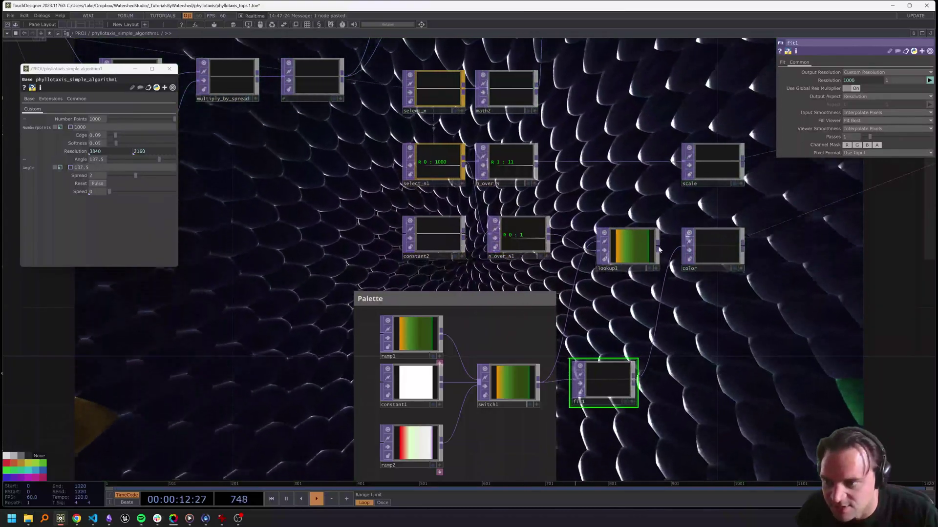
pyautogui.moveTo(676, 252); pyautogui.dragTo(684, 248)
pyautogui.click(609, 381)
pyautogui.press('Delete')
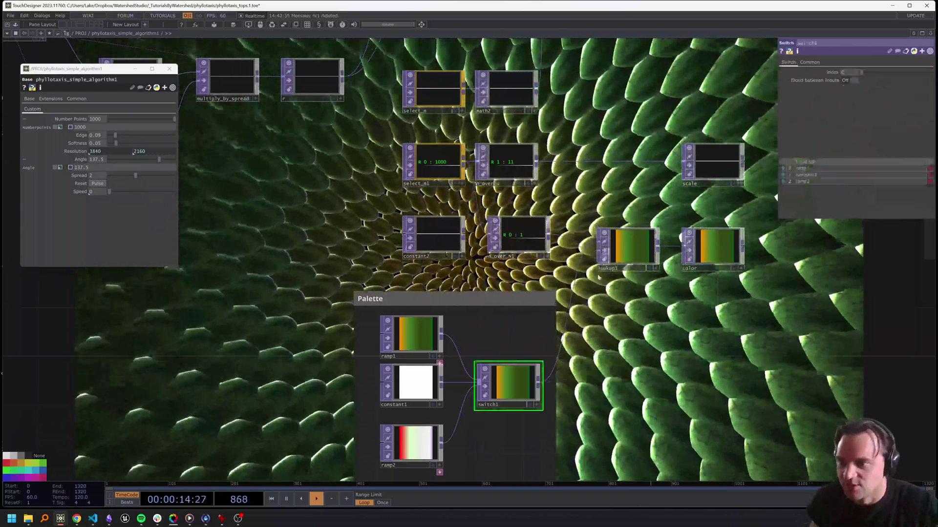
# - Reposition select_n1 midway before the n_over_N and n_over_N1 branches and delete the unused constant2 TOP
pyautogui.moveTo(537, 347); pyautogui.dragTo(588, 381)
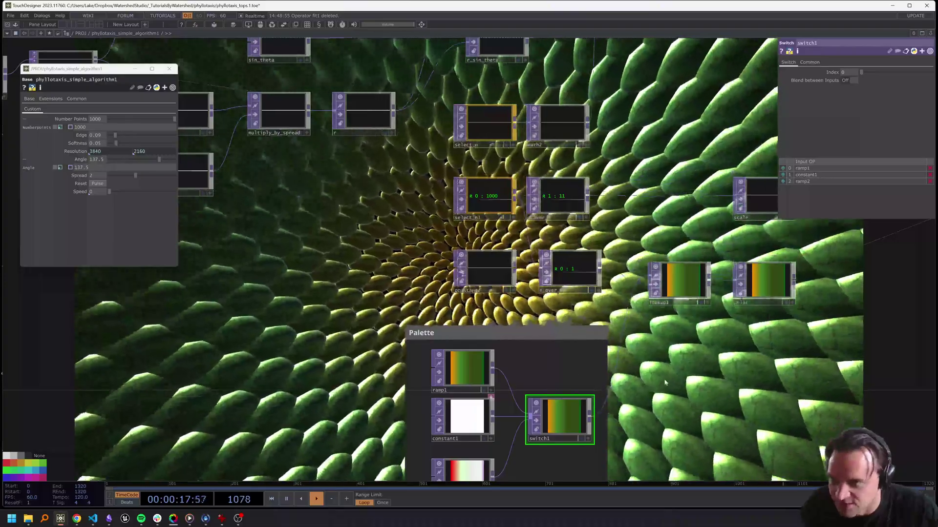
pyautogui.moveTo(666, 383); pyautogui.dragTo(612, 378)
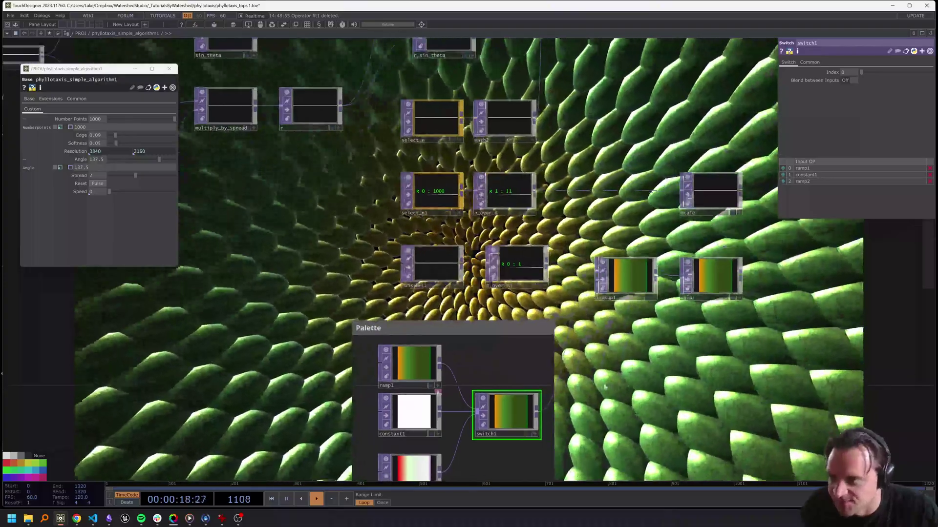
pyautogui.scroll(-5, 507, 259)
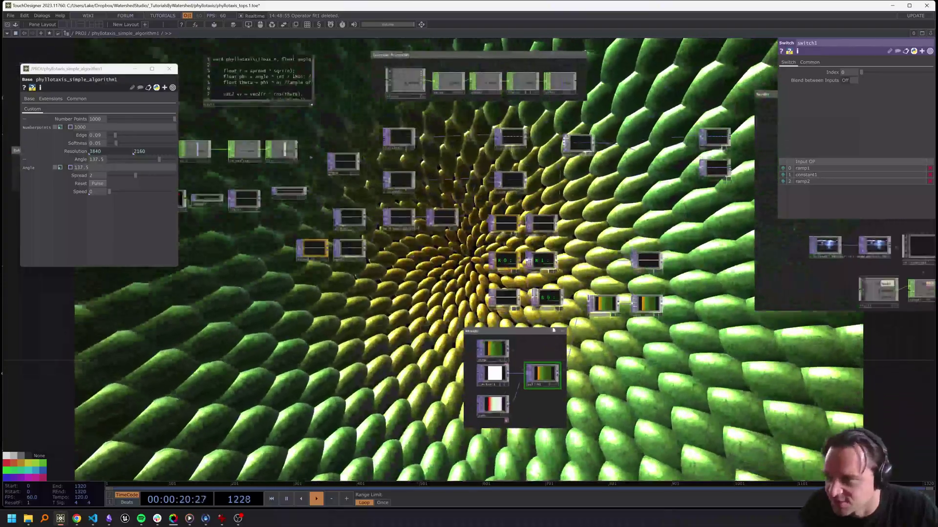
pyautogui.scroll(4, 524, 300)
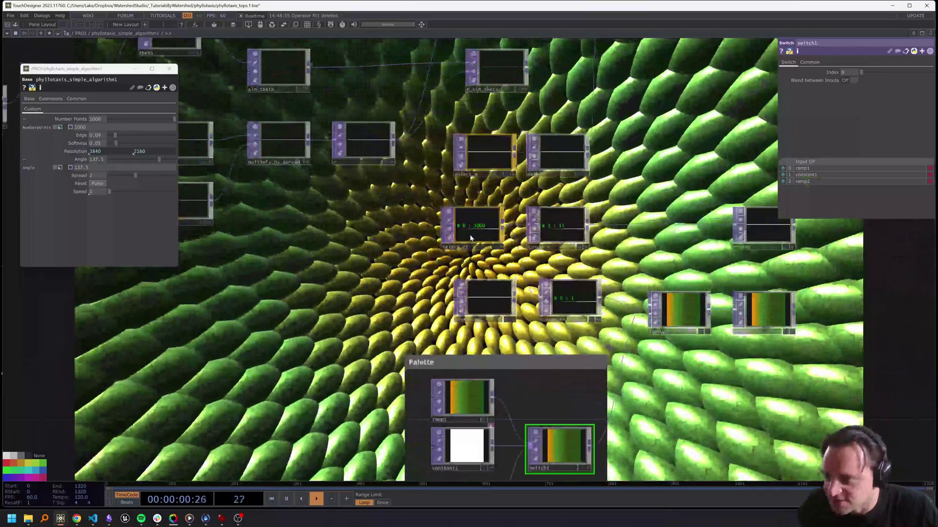
pyautogui.click(473, 228)
pyautogui.moveTo(472, 227); pyautogui.dragTo(460, 263)
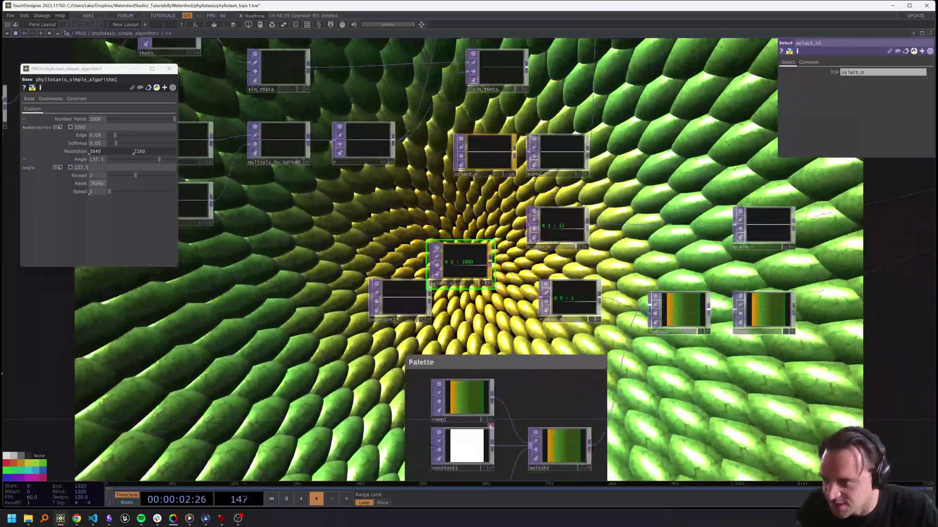
pyautogui.moveTo(407, 303); pyautogui.dragTo(382, 303)
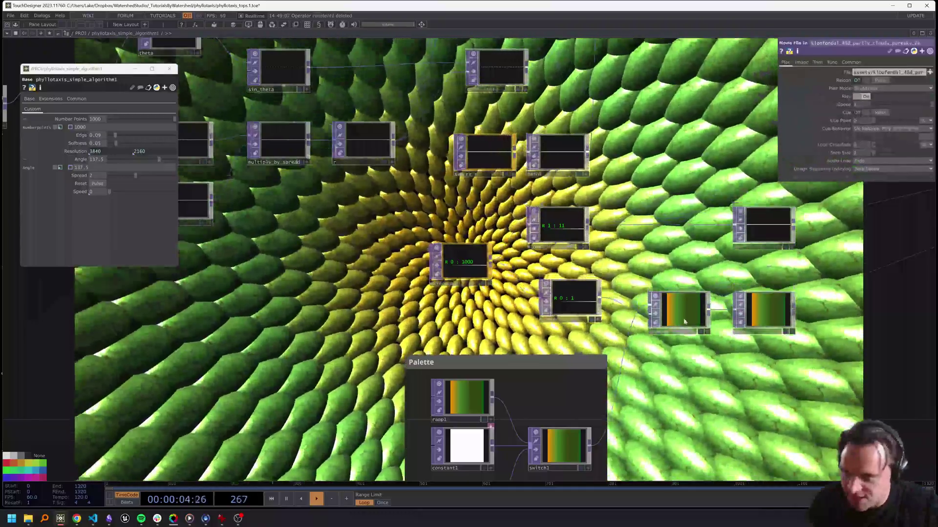
pyautogui.press('Delete')
pyautogui.scroll(-2, 678, 299)
pyautogui.scroll(-5, 679, 299)
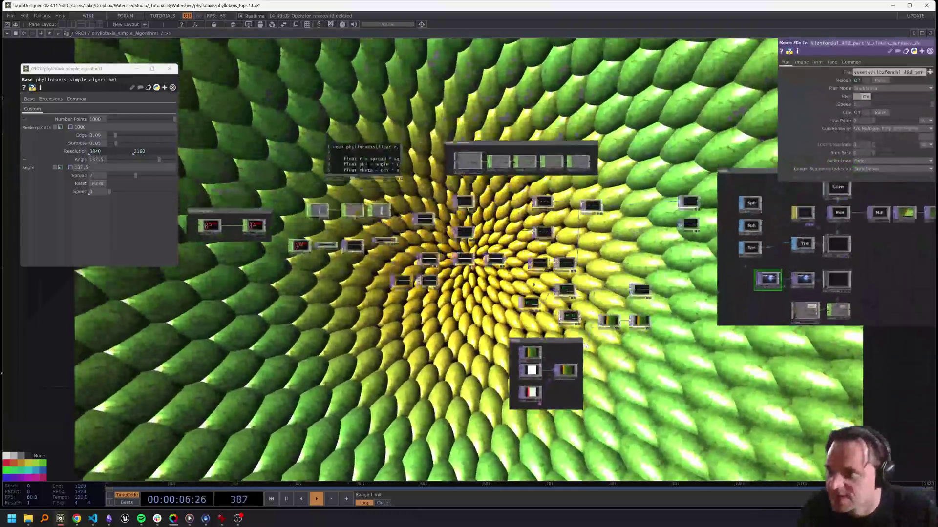
pyautogui.scroll(6, 541, 264)
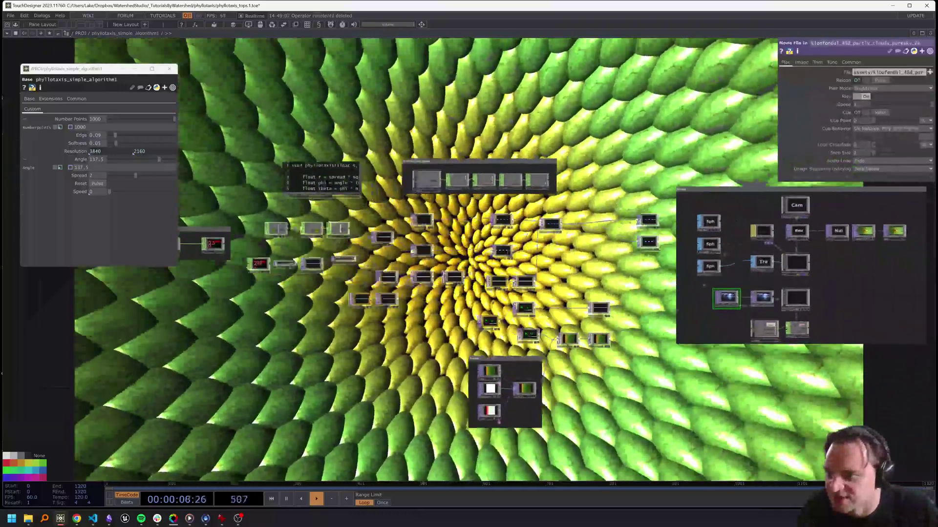
# - Move null2 farther from limit1 in the Zoetropic Animation group and set the animation speed to 1
pyautogui.press('Tab')
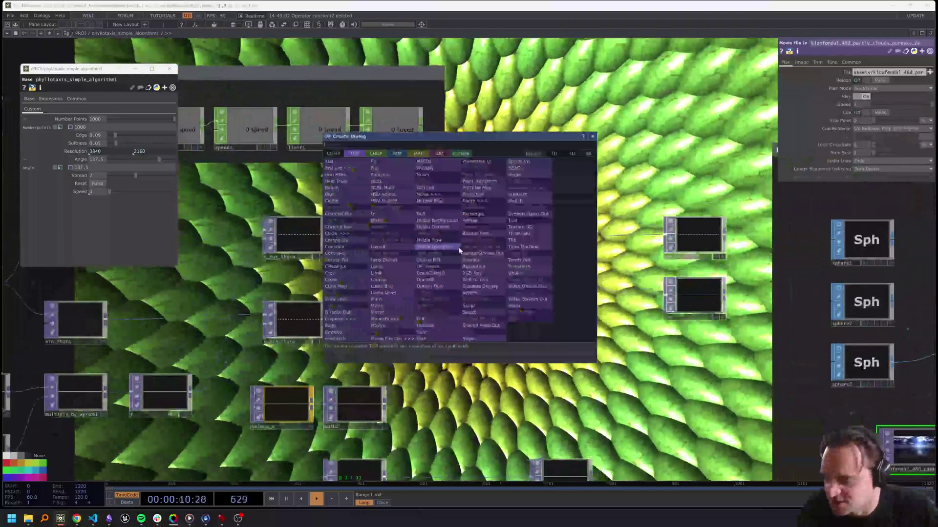
pyautogui.press('Escape')
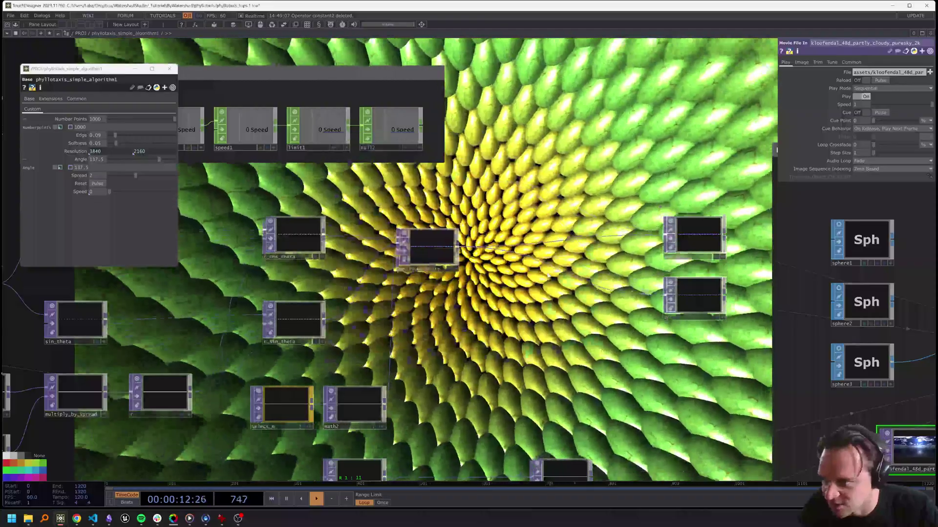
pyautogui.click(541, 253)
pyautogui.moveTo(517, 180); pyautogui.dragTo(700, 328)
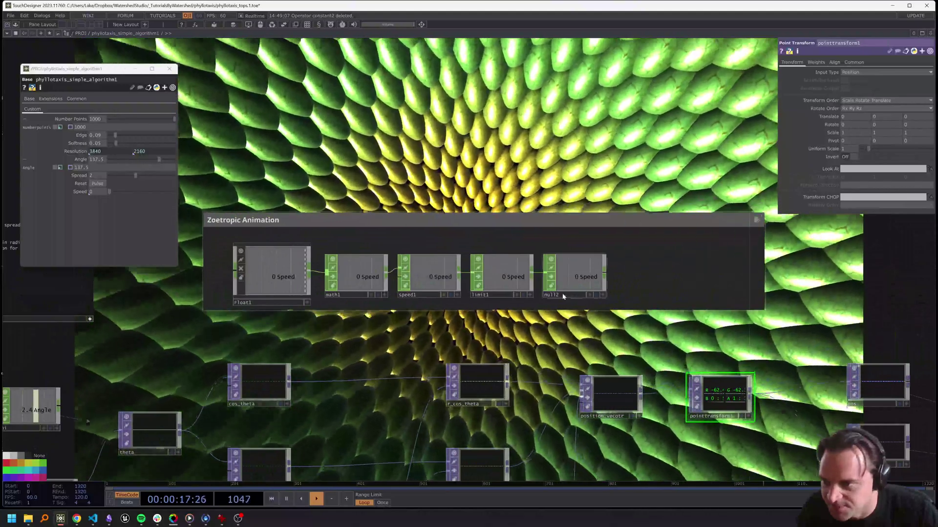
pyautogui.moveTo(581, 281); pyautogui.dragTo(714, 282)
pyautogui.click(274, 274)
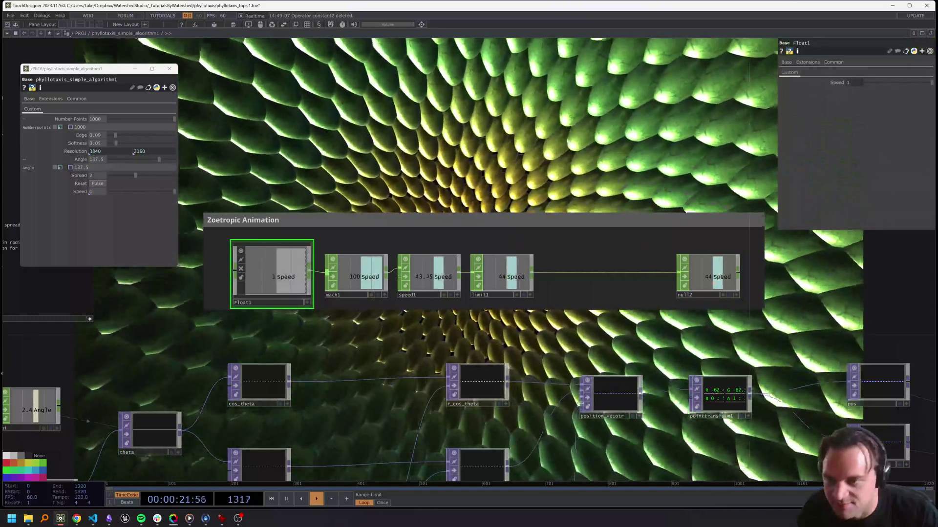
# - Insert a Math CHOP between limit1 and null2 and set its Multiply to 137.5
pyautogui.moveTo(655, 262); pyautogui.dragTo(535, 263)
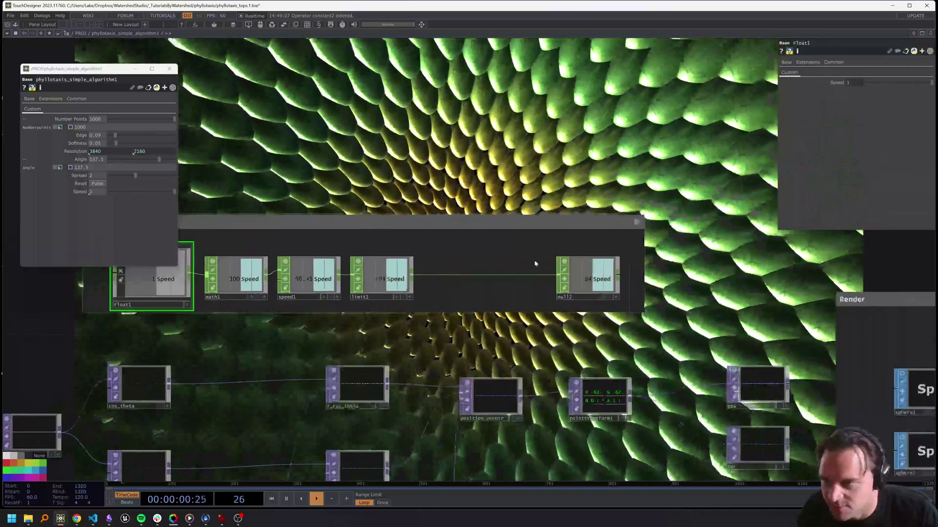
pyautogui.press('Tab')
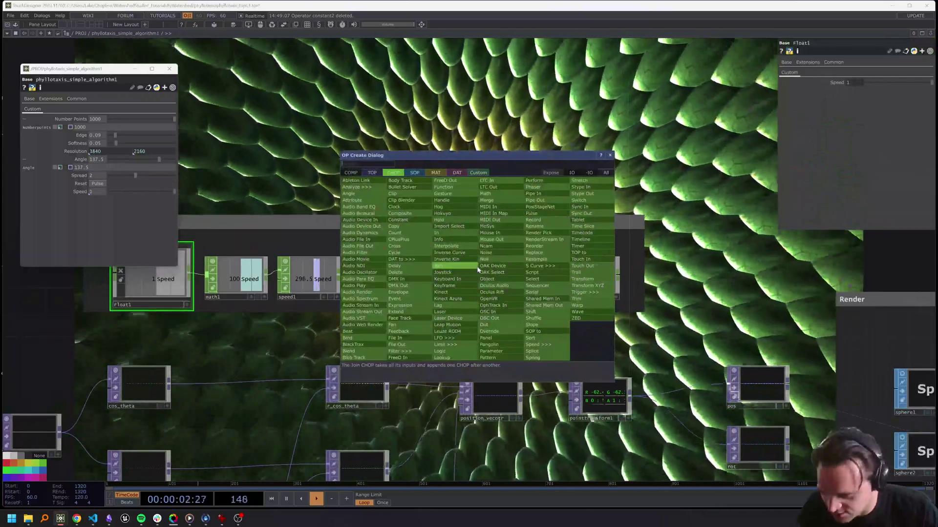
pyautogui.click(498, 195)
pyautogui.click(490, 271)
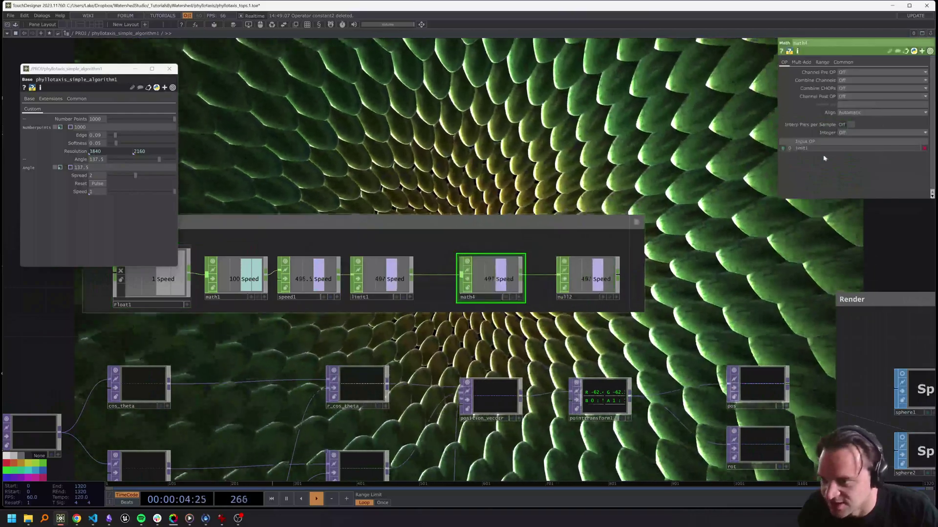
pyautogui.click(801, 62)
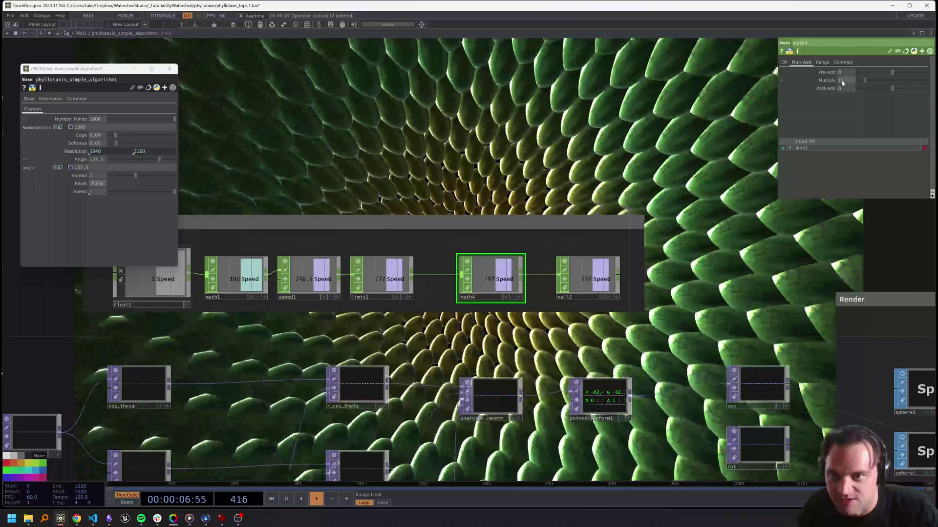
pyautogui.click(842, 80)
pyautogui.write('137.5')
pyautogui.press('Tab')
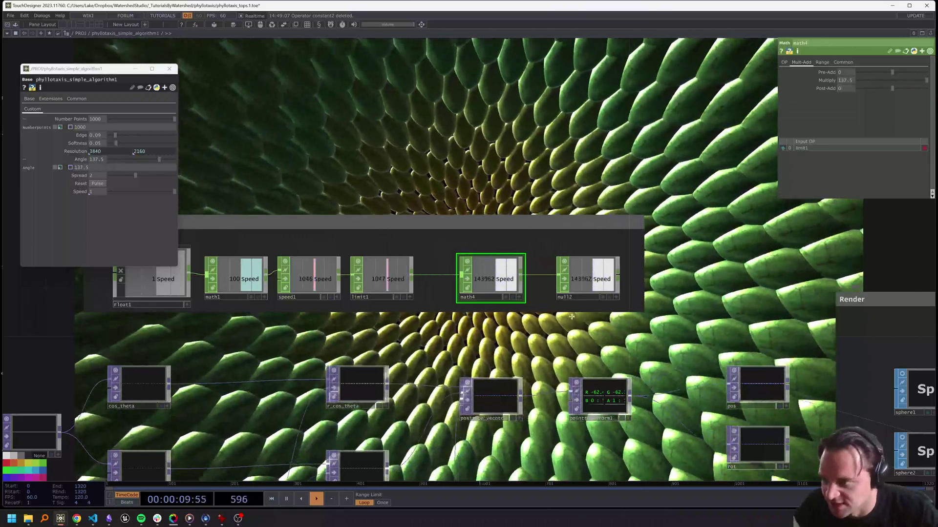
# - Drive the Z rotation of pointtransform1 with an exported reference to null2's Speed channel
pyautogui.moveTo(504, 434); pyautogui.dragTo(546, 417)
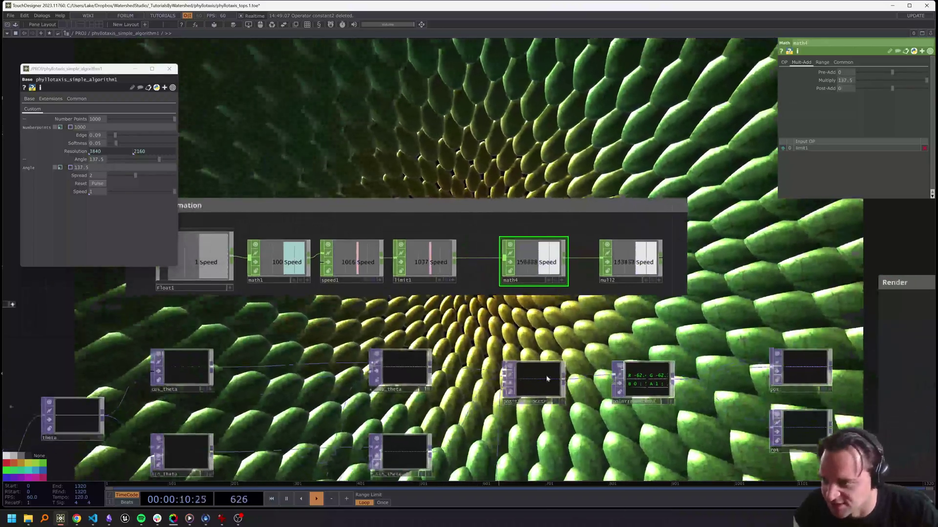
pyautogui.click(644, 382)
pyautogui.click(659, 280)
pyautogui.moveTo(632, 261); pyautogui.dragTo(918, 124)
pyautogui.click(924, 126)
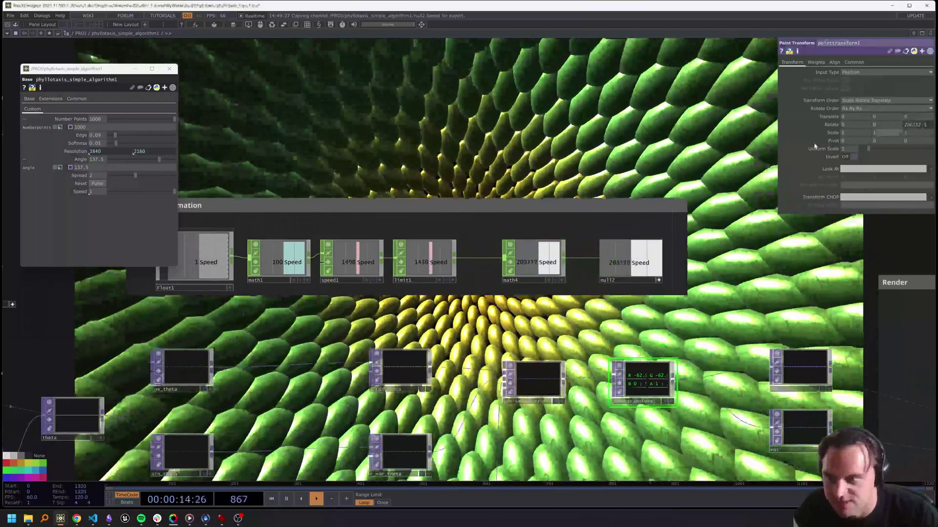
# - Reverse the rotation by setting math4's Multiply to -137.5 and turn off null2's active viewer
pyautogui.moveTo(672, 118); pyautogui.dragTo(635, 226)
pyautogui.scroll(-3, 662, 179)
pyautogui.scroll(3, 557, 303)
pyautogui.click(555, 298)
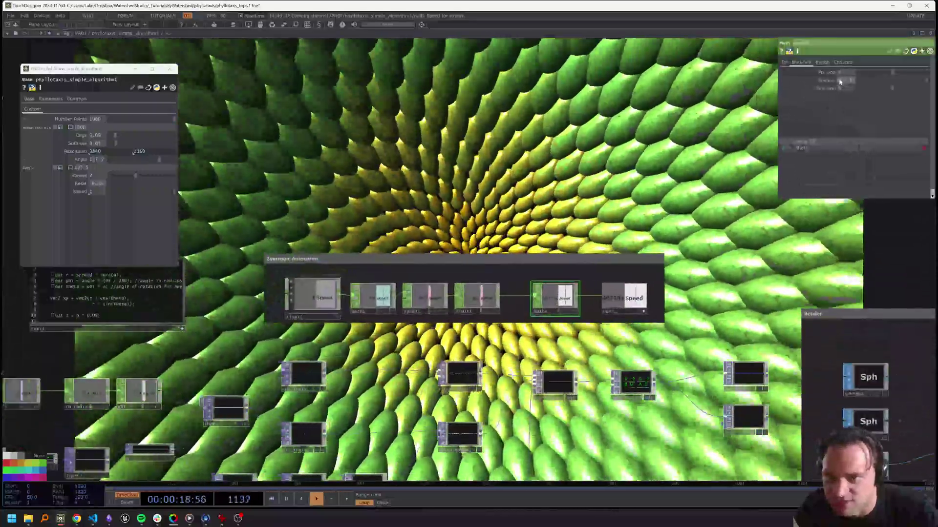
pyautogui.click(841, 81)
pyautogui.write('-1')
pyautogui.press('Return')
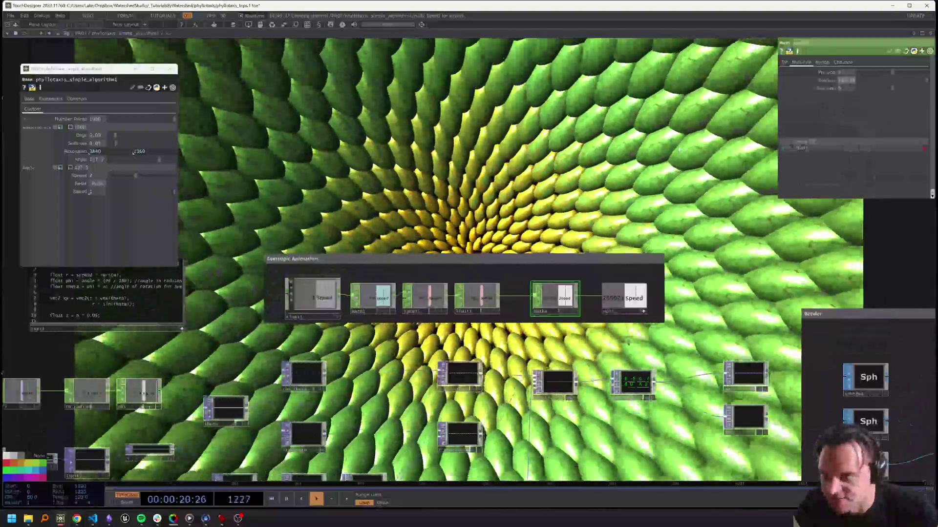
pyautogui.moveTo(639, 178); pyautogui.dragTo(526, 271)
pyautogui.scroll(-3, 508, 288)
pyautogui.scroll(4, 525, 308)
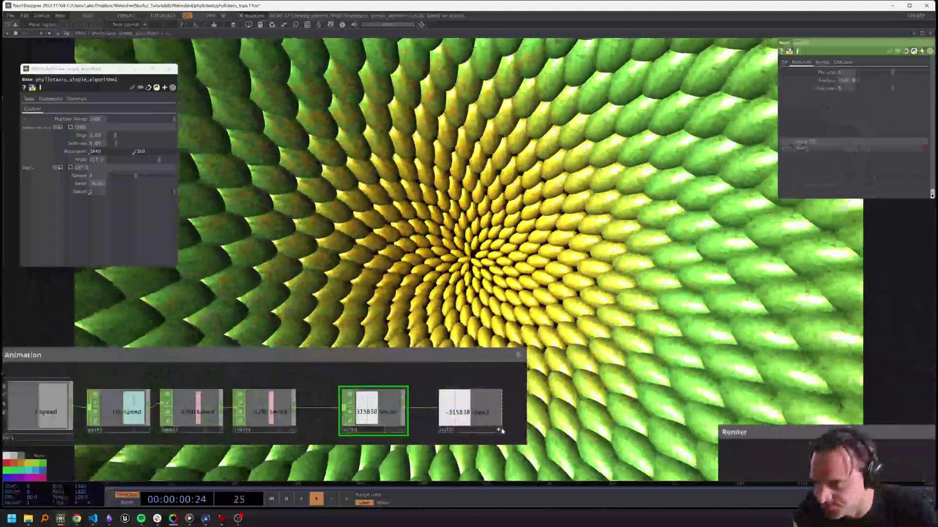
pyautogui.scroll(-4, 563, 390)
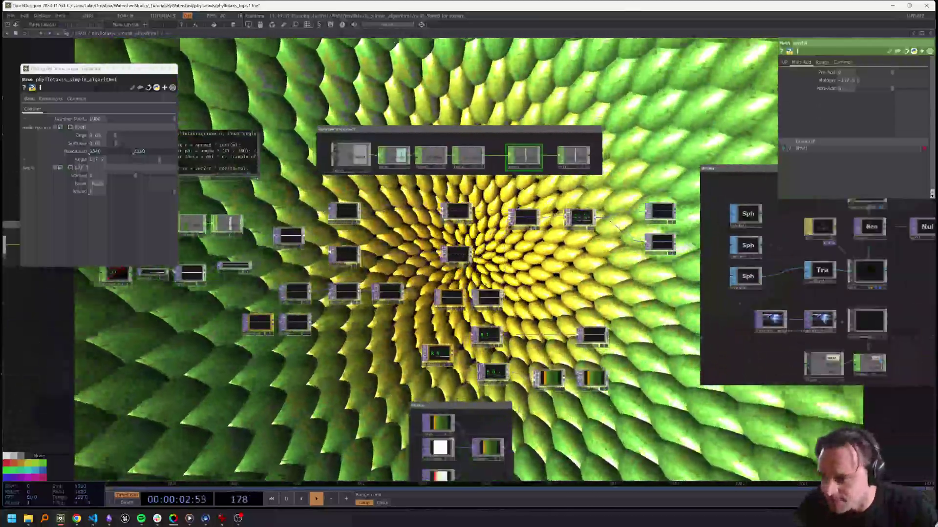
# - Duplicate select_n1 for the color branch, enlarge the Palette group and move the duplicate, n_over_N1, lookup1 and the color Null into it
pyautogui.moveTo(563, 390); pyautogui.dragTo(602, 325)
pyautogui.moveTo(536, 337); pyautogui.dragTo(510, 332)
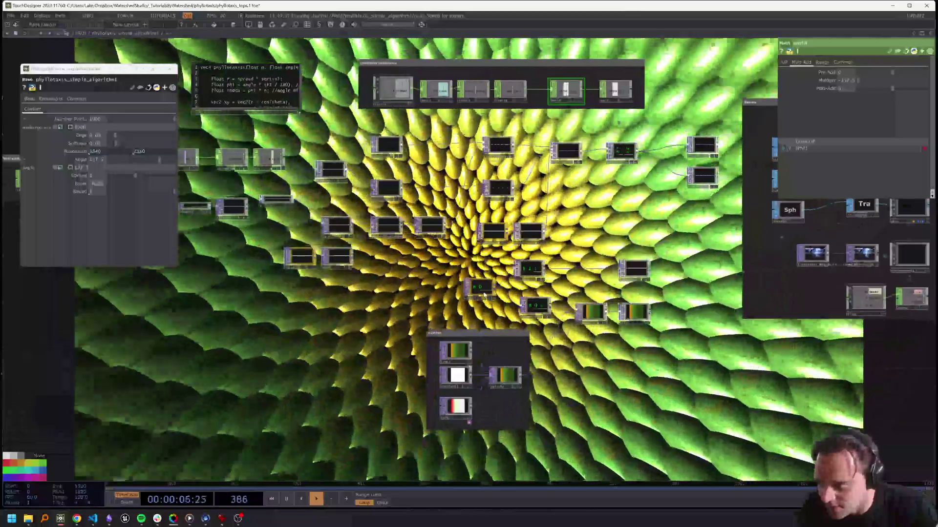
pyautogui.click(483, 296)
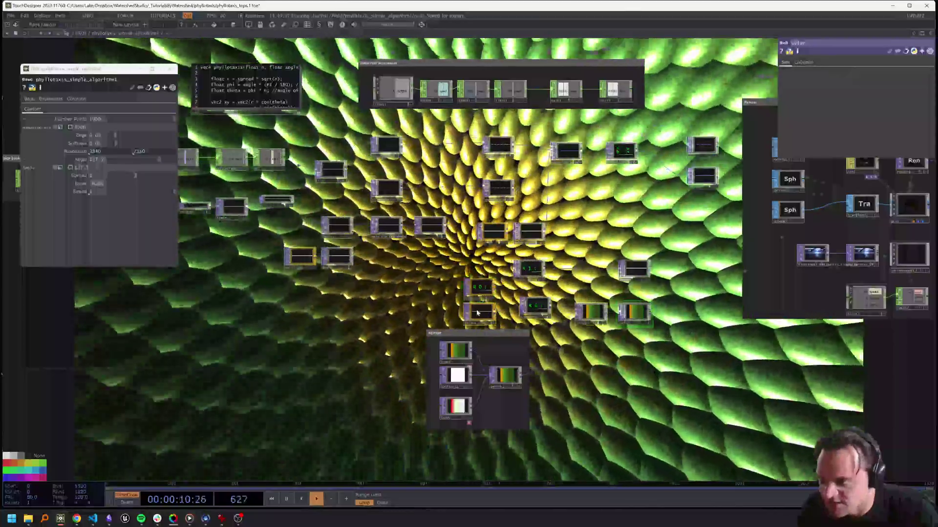
pyautogui.moveTo(478, 313); pyautogui.dragTo(506, 351)
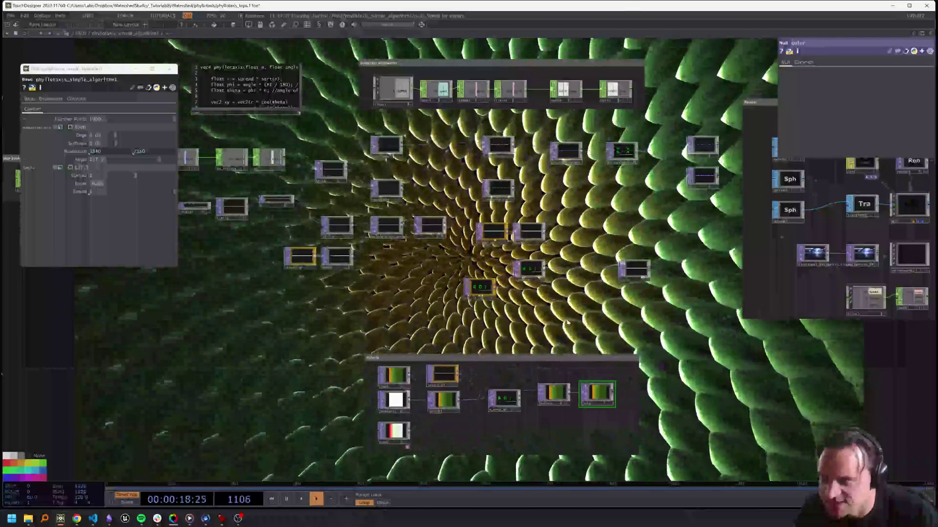
# - Line up select_n1, n_over_N and the scale Null as a compact chain above the Palette group
pyautogui.moveTo(498, 317); pyautogui.dragTo(550, 373)
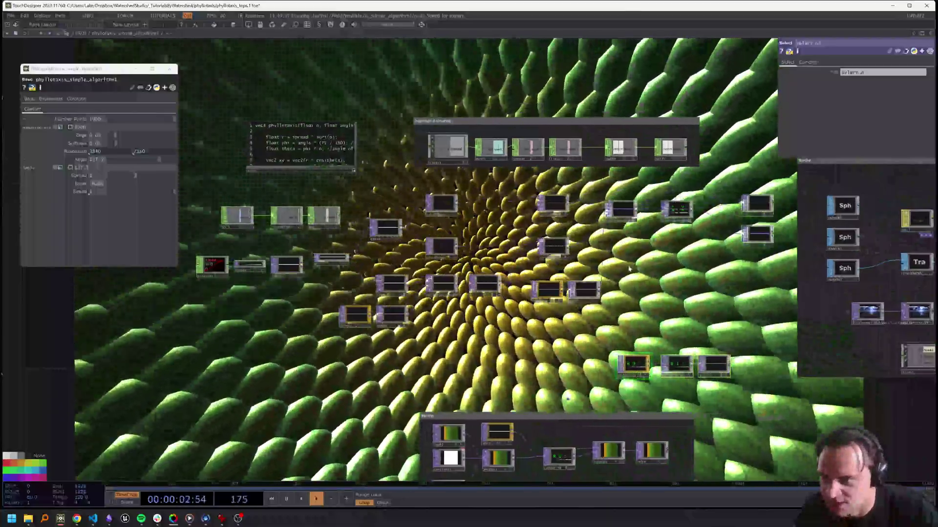
pyautogui.moveTo(629, 269); pyautogui.dragTo(645, 277)
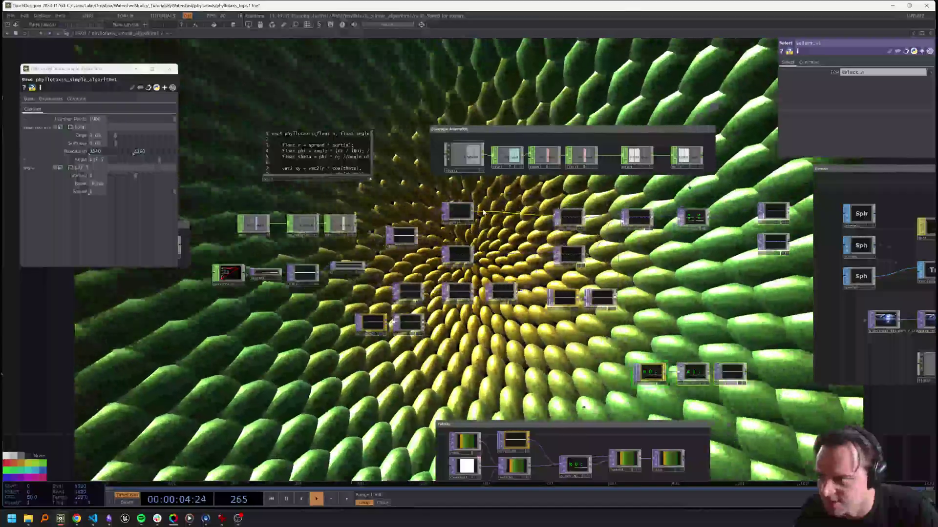